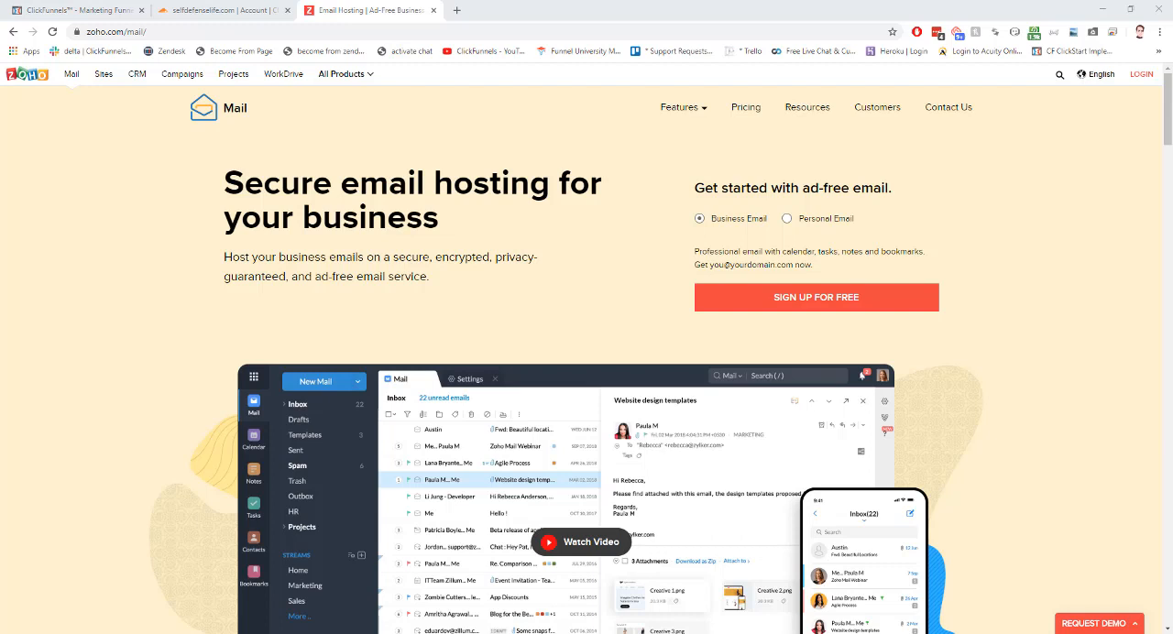
Load the Zoho Mail site at mail.zoho.com and start the free sign-up for a business email account
click(206, 33)
click(207, 32)
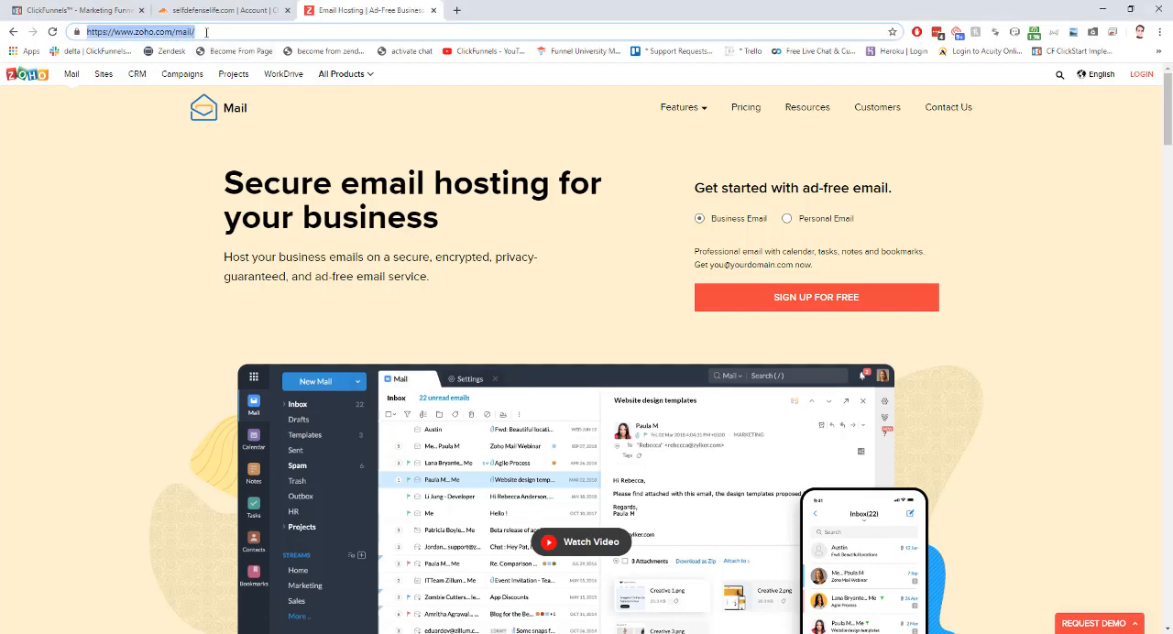
text(mail.zoho.com)
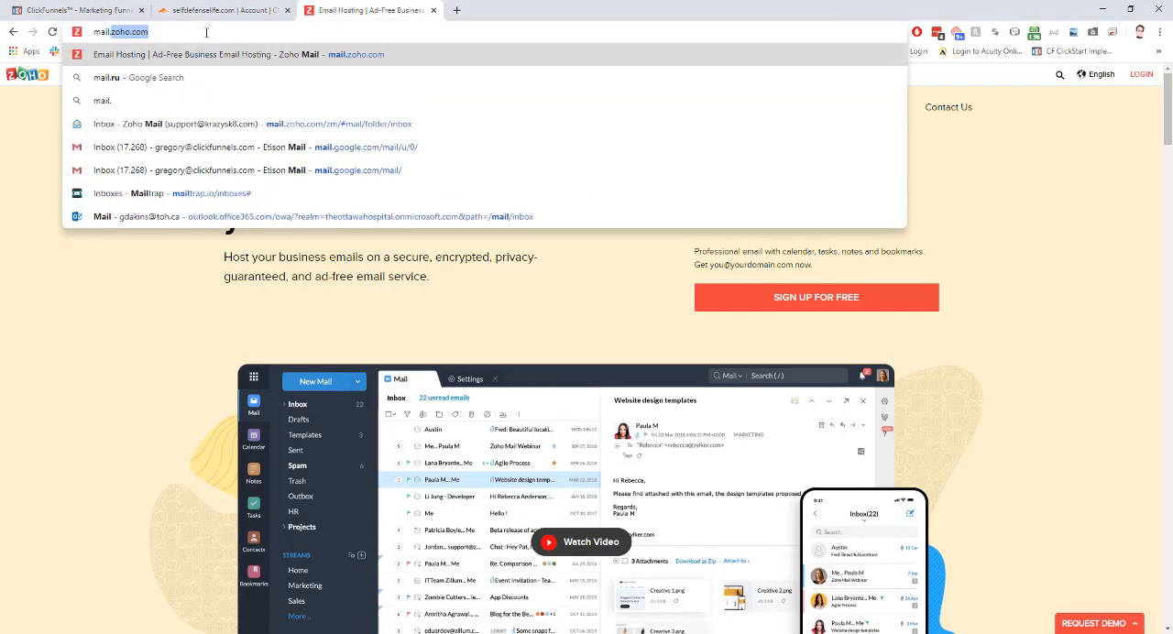
key(Return)
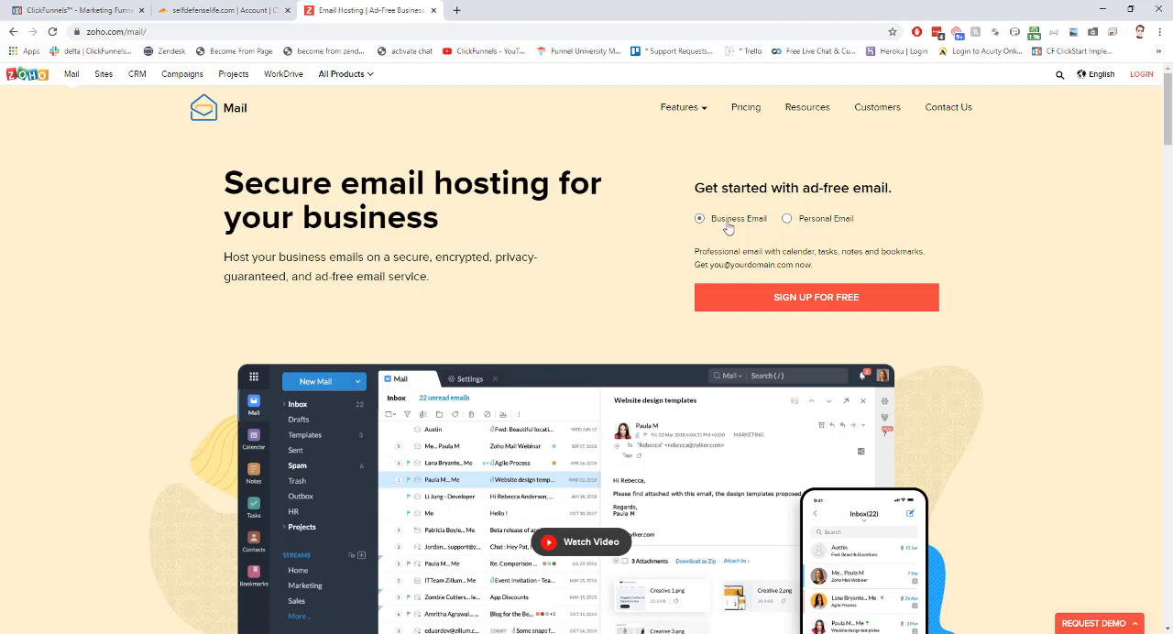
click(833, 308)
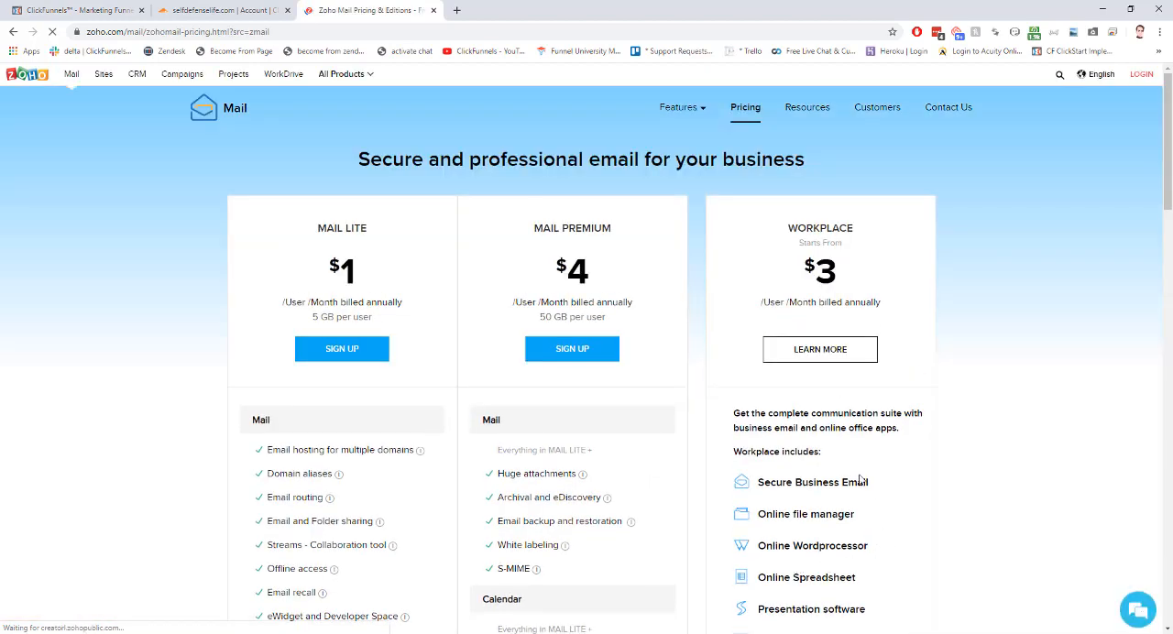
Look through the Zoho Mail plans on the pricing page and sign up for the Forever Free Plan
scroll(716, 497, down, 1)
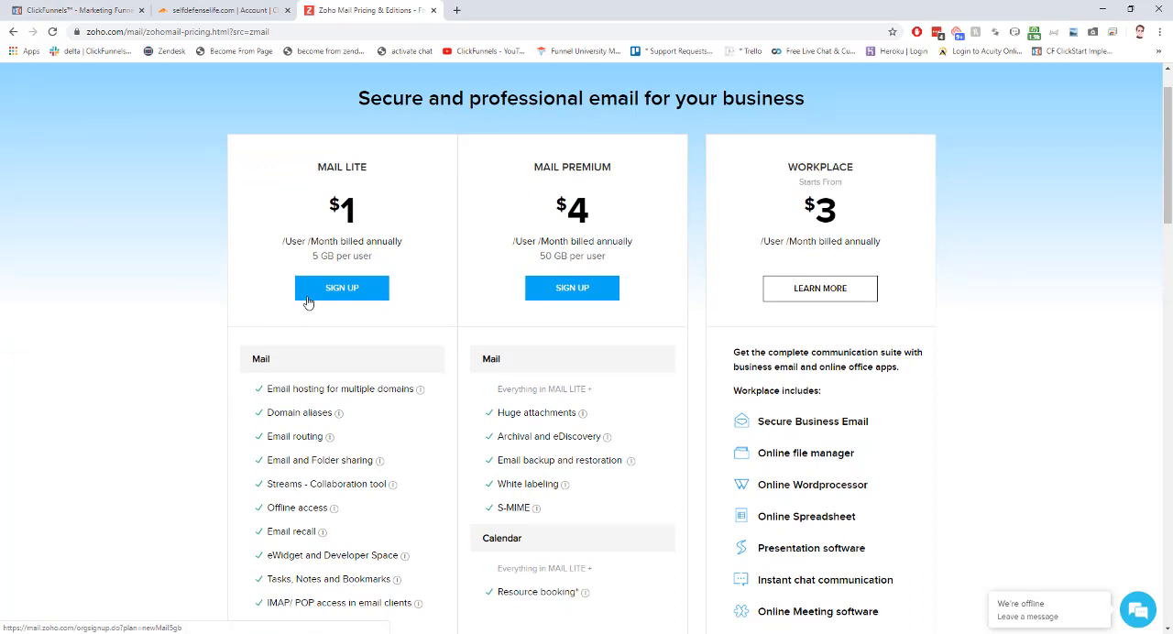
scroll(308, 302, down, 2)
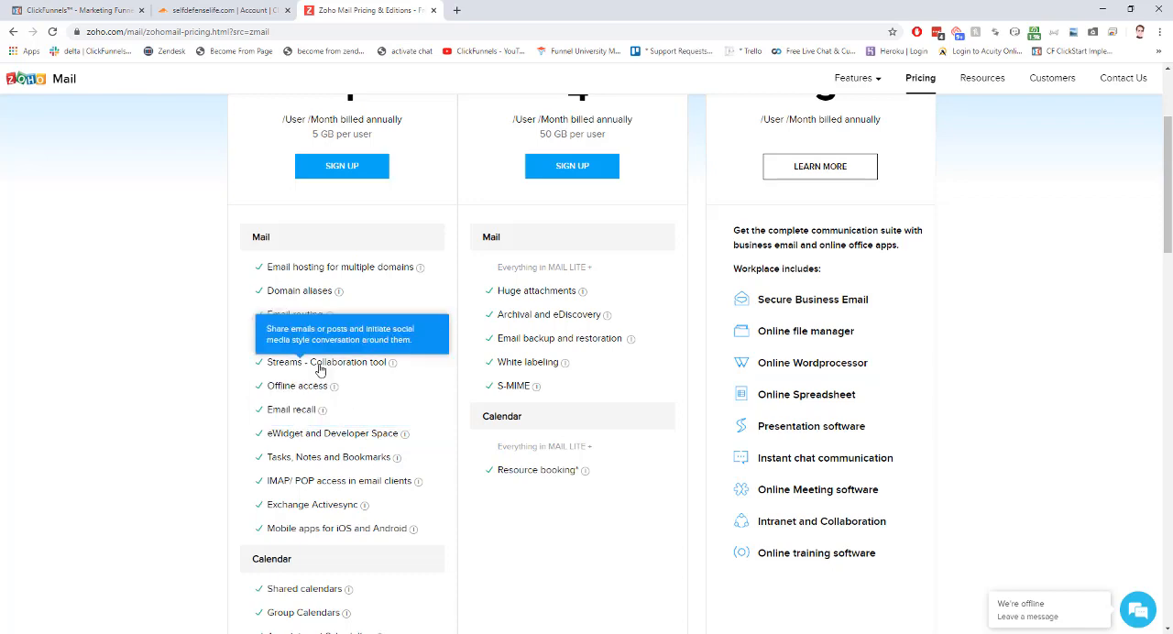
scroll(316, 370, down, 3)
scroll(320, 369, down, 3)
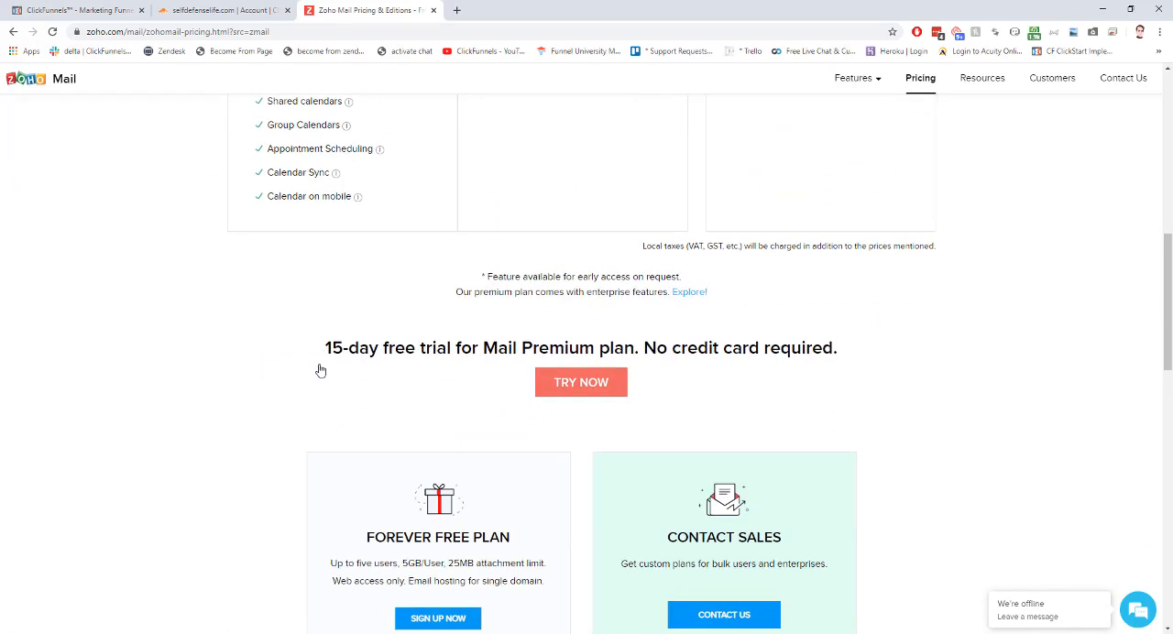
scroll(320, 369, down, 2)
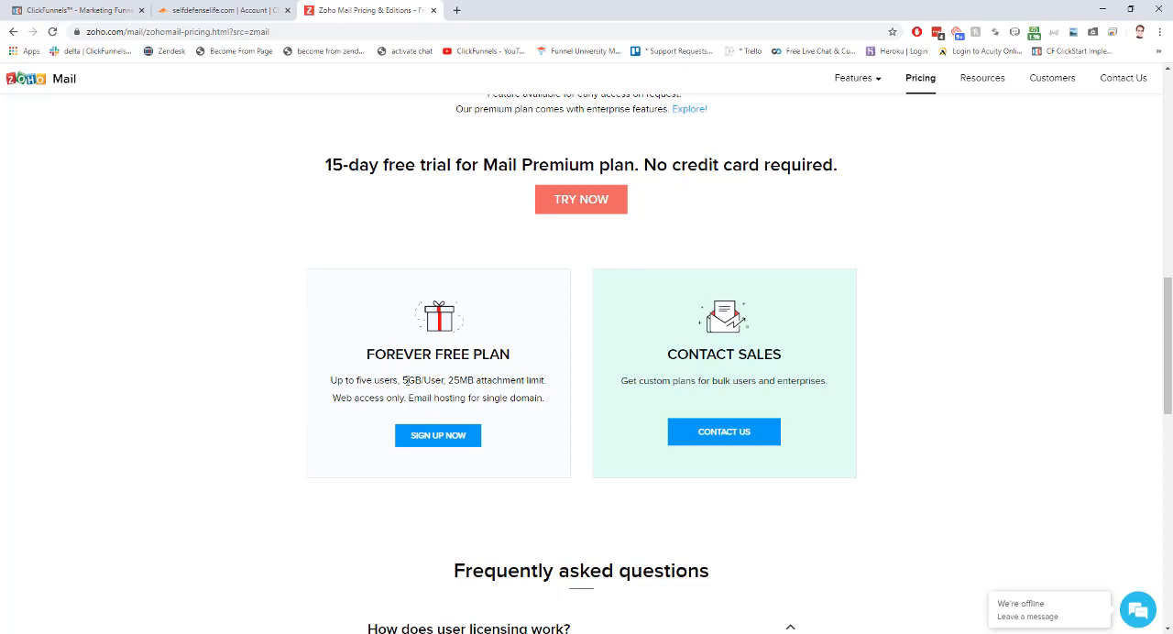
click(437, 440)
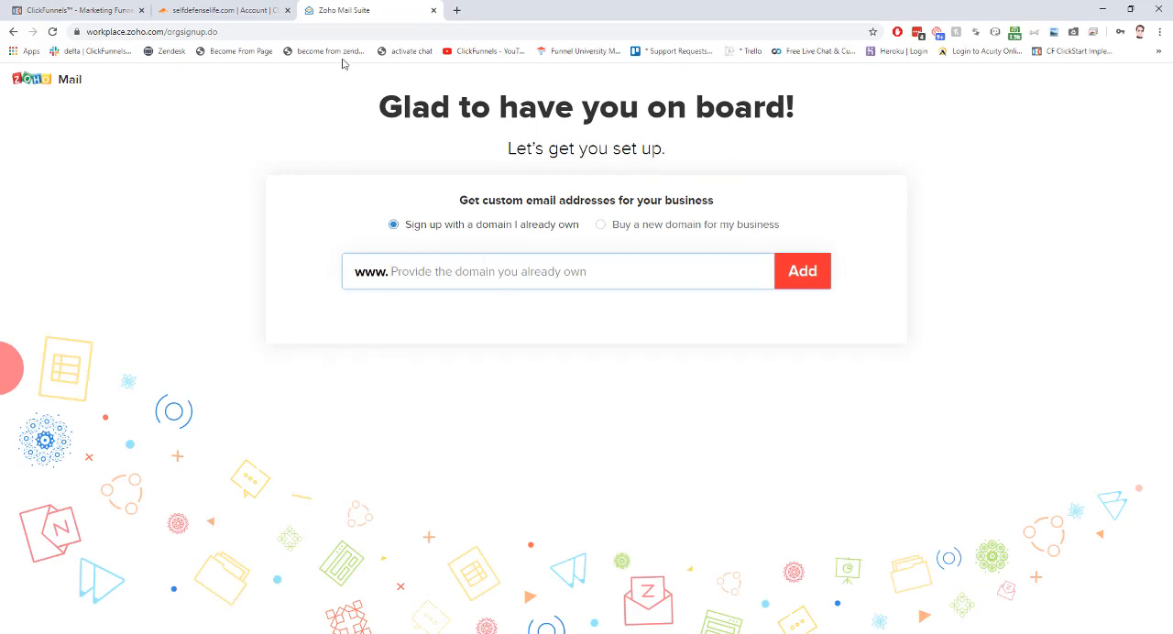
Switch to ClickFunnels and examine the zone records of funnelchats.net and the form for adding a record in the account's domain settings
click(229, 10)
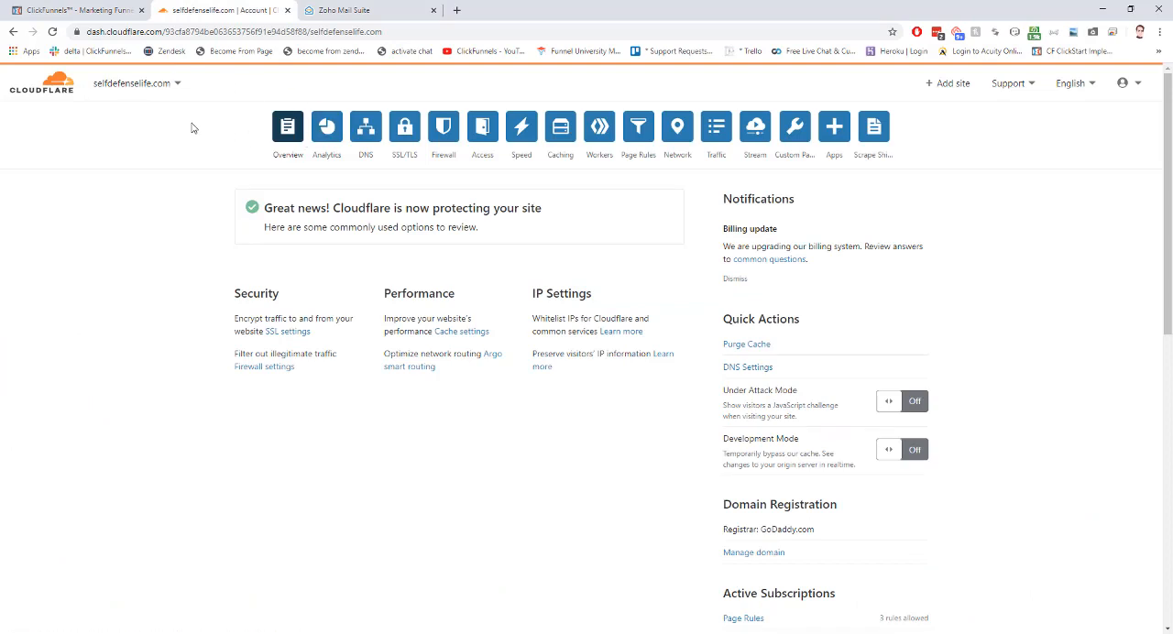
click(64, 10)
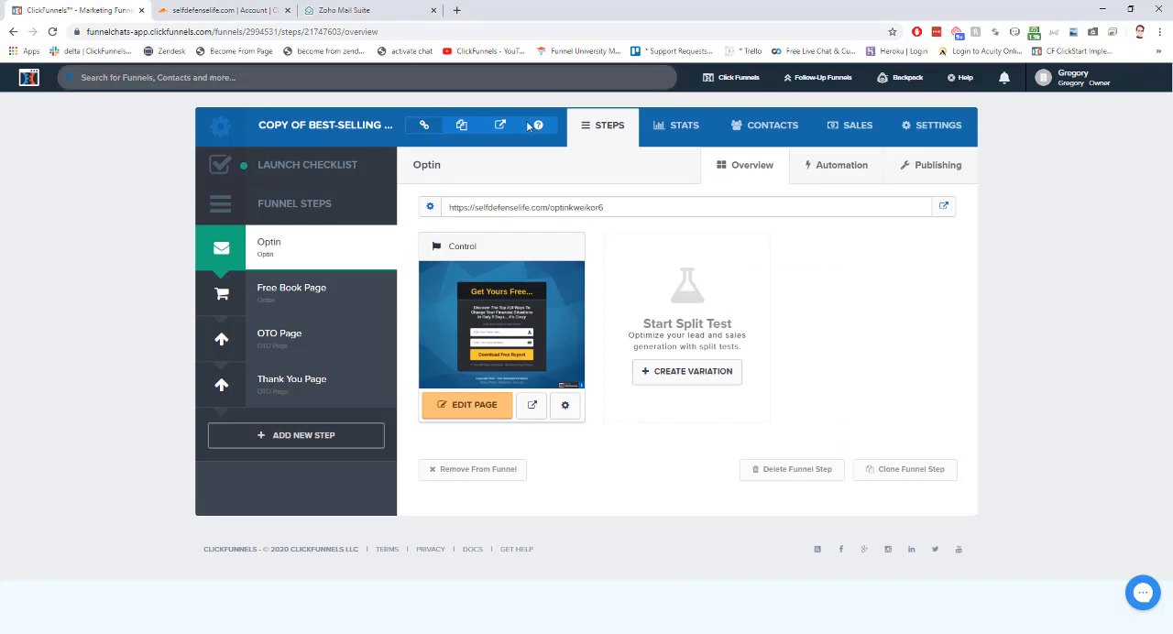
mouse_move(1056, 80)
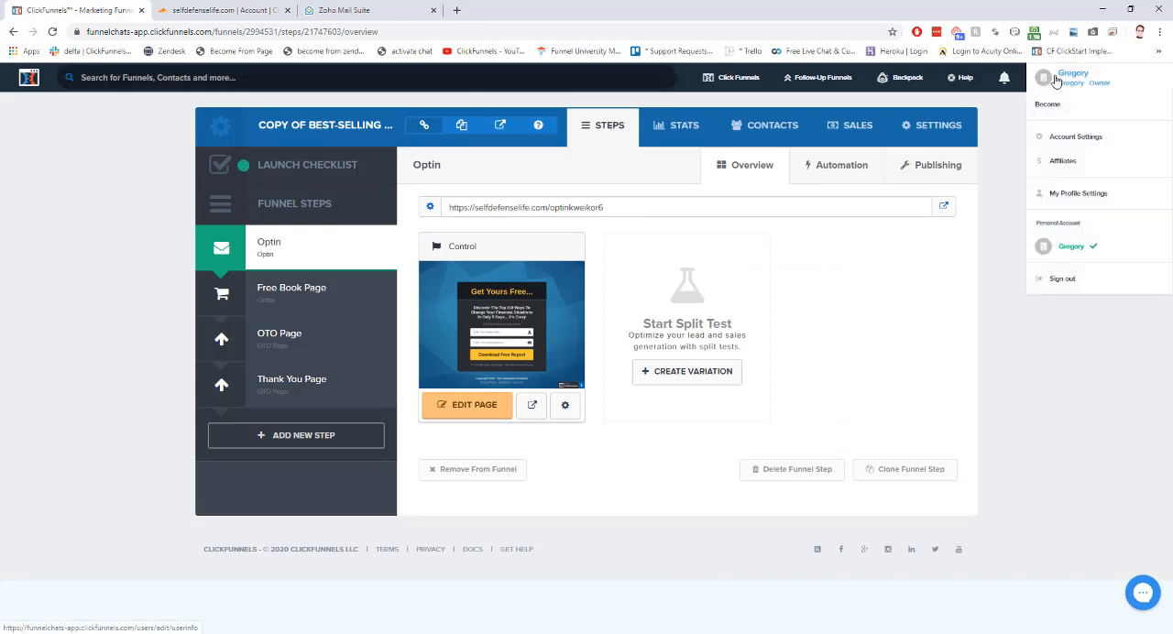
click(1077, 144)
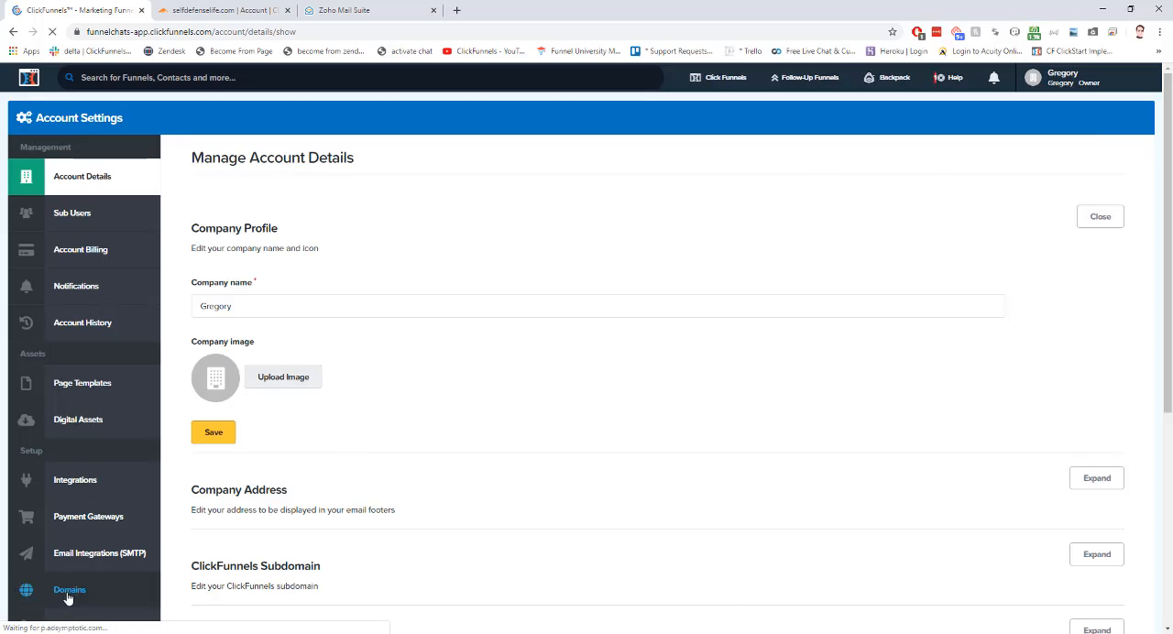
click(74, 593)
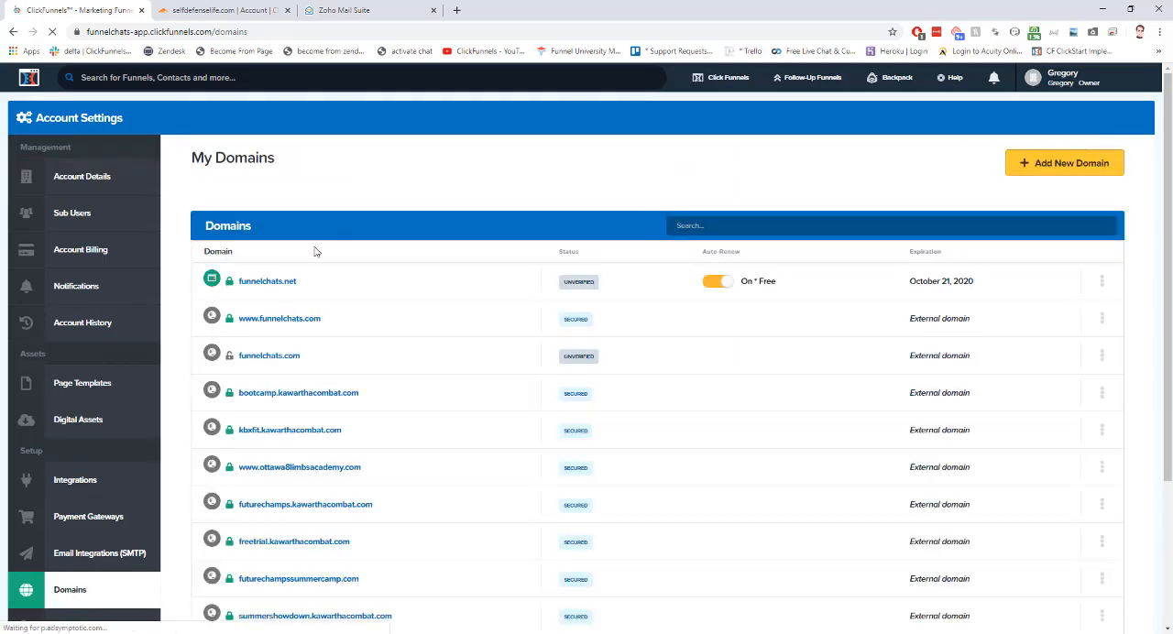
click(270, 286)
scroll(302, 321, down, 1)
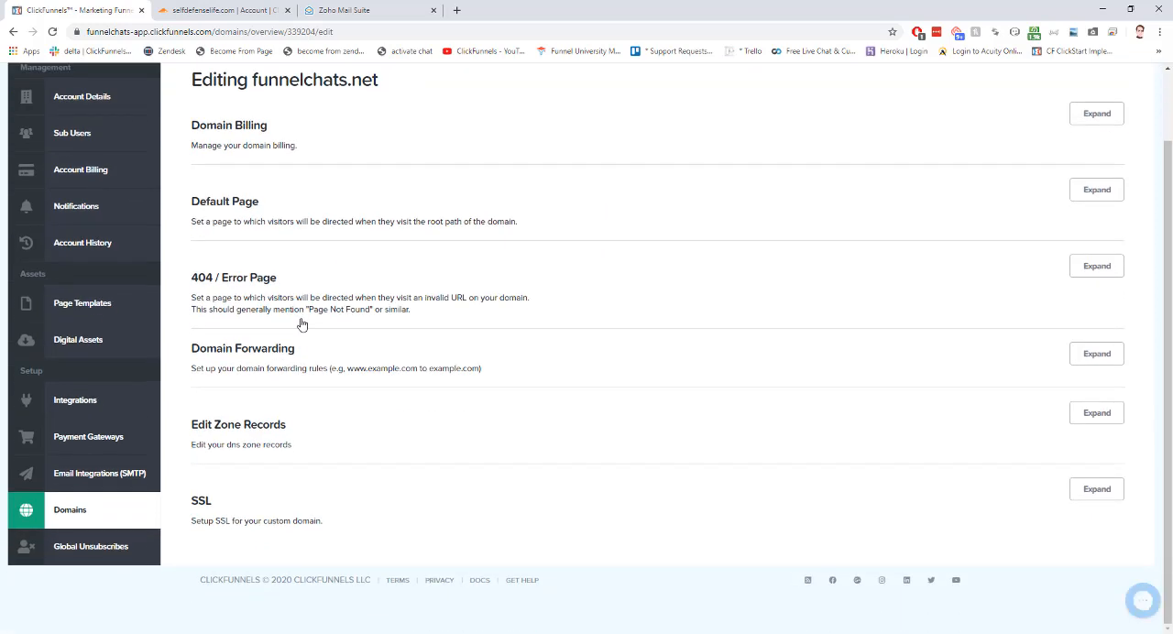
click(1096, 413)
scroll(577, 423, down, 5)
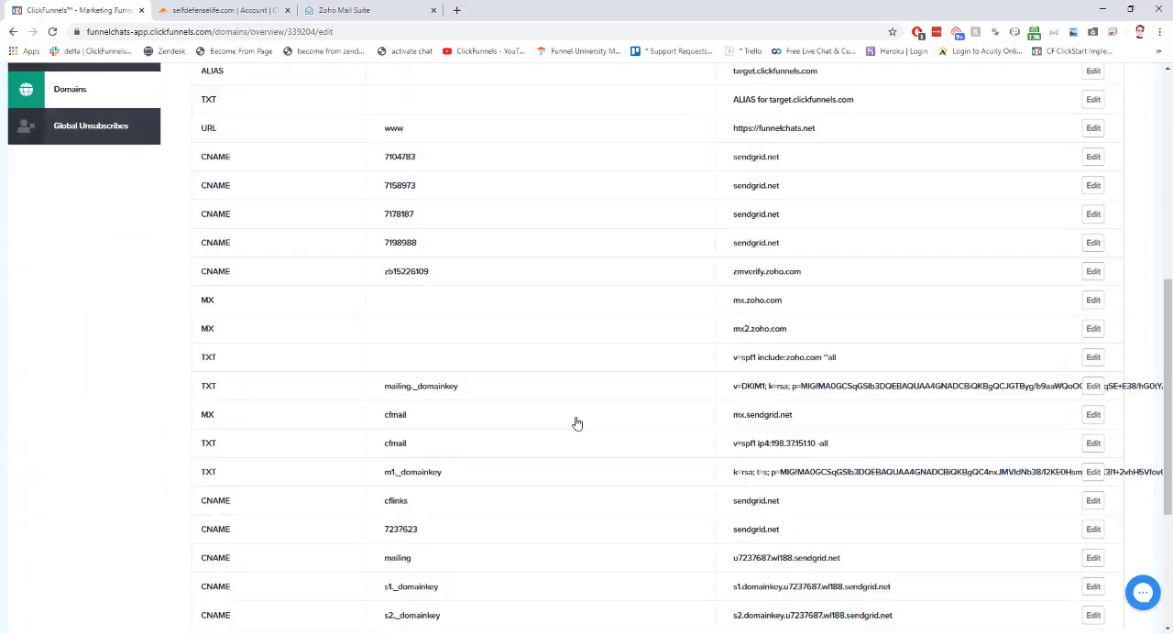
scroll(577, 423, down, 3)
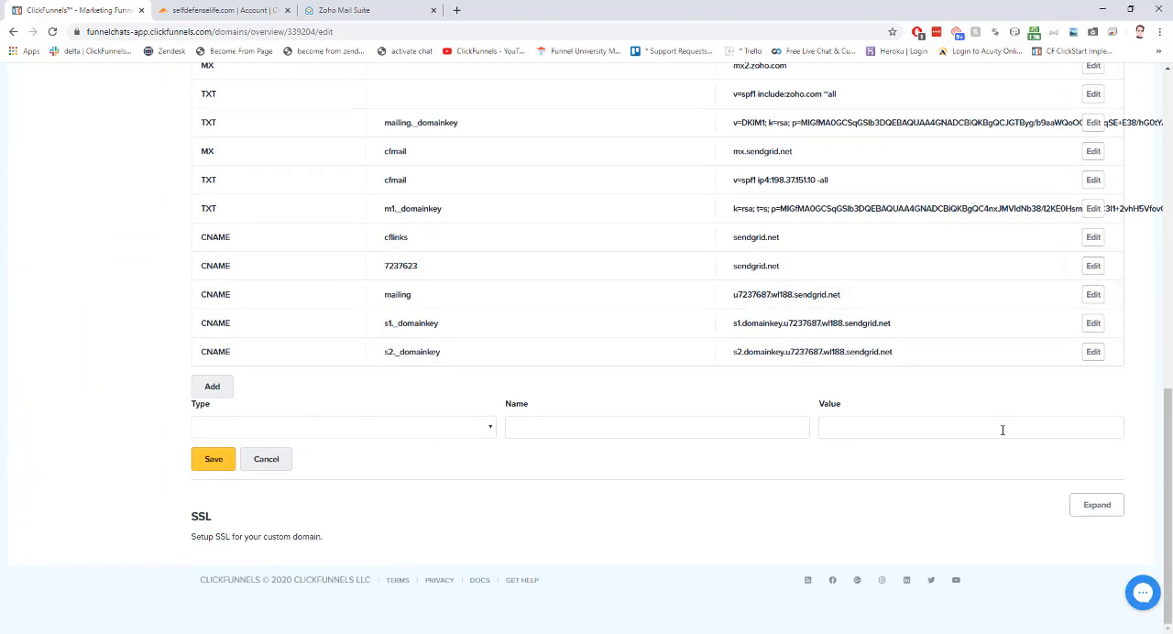
Switch to Cloudflare, open DNS management for selfdefenselife.com and copy the domain name from the heading
click(215, 11)
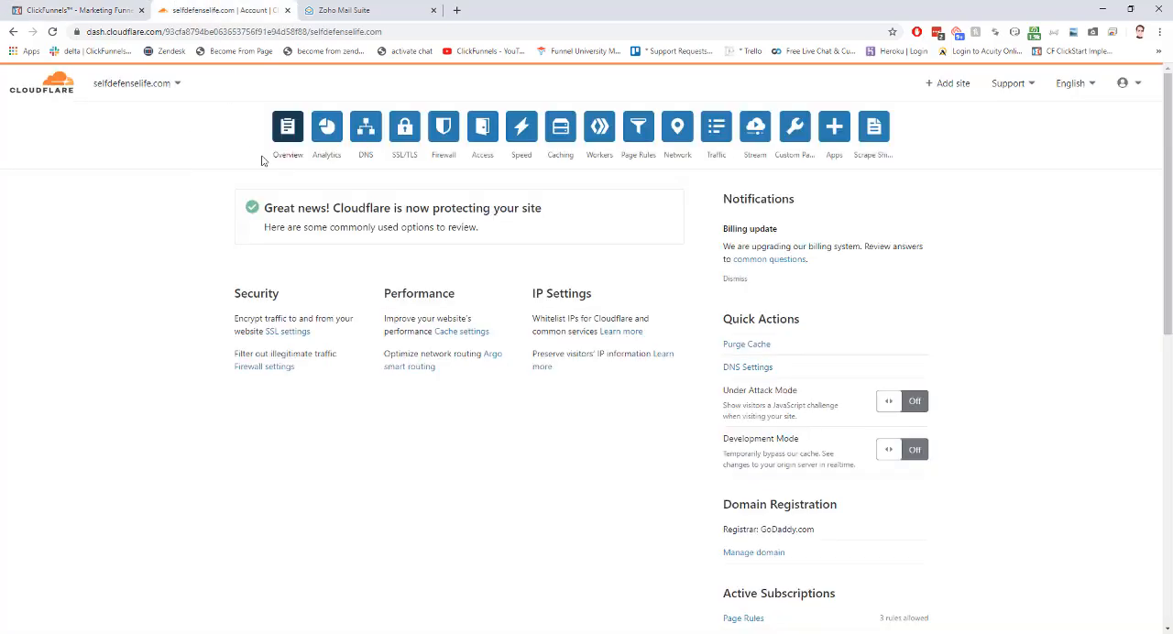
click(367, 128)
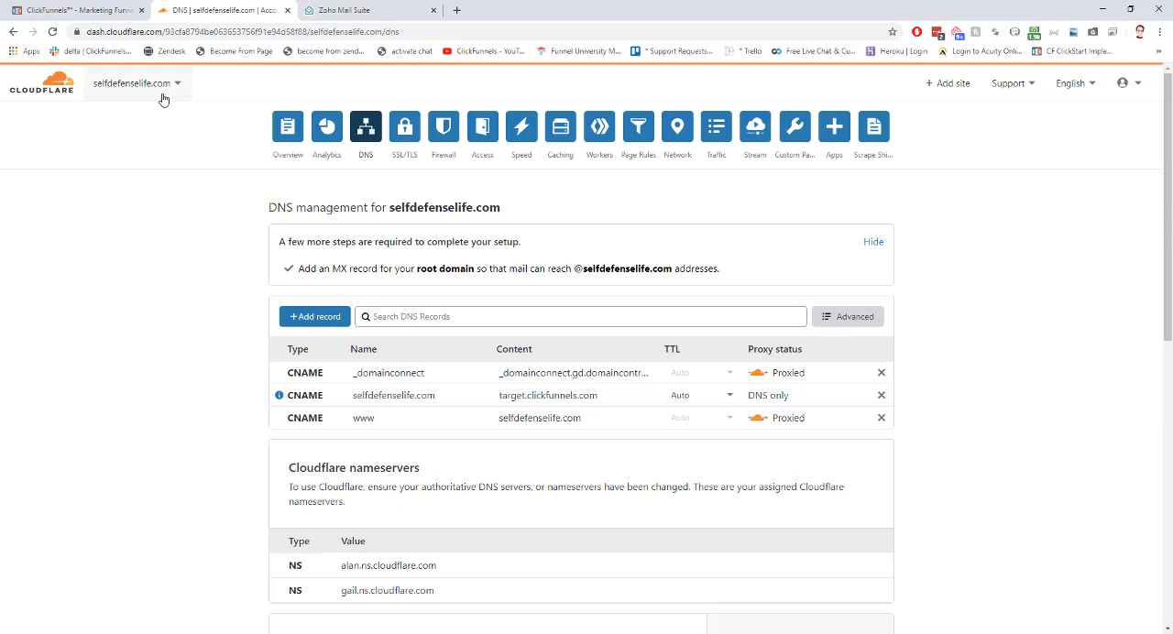
drag(522, 220, 390, 209)
right_click(400, 206)
click(429, 222)
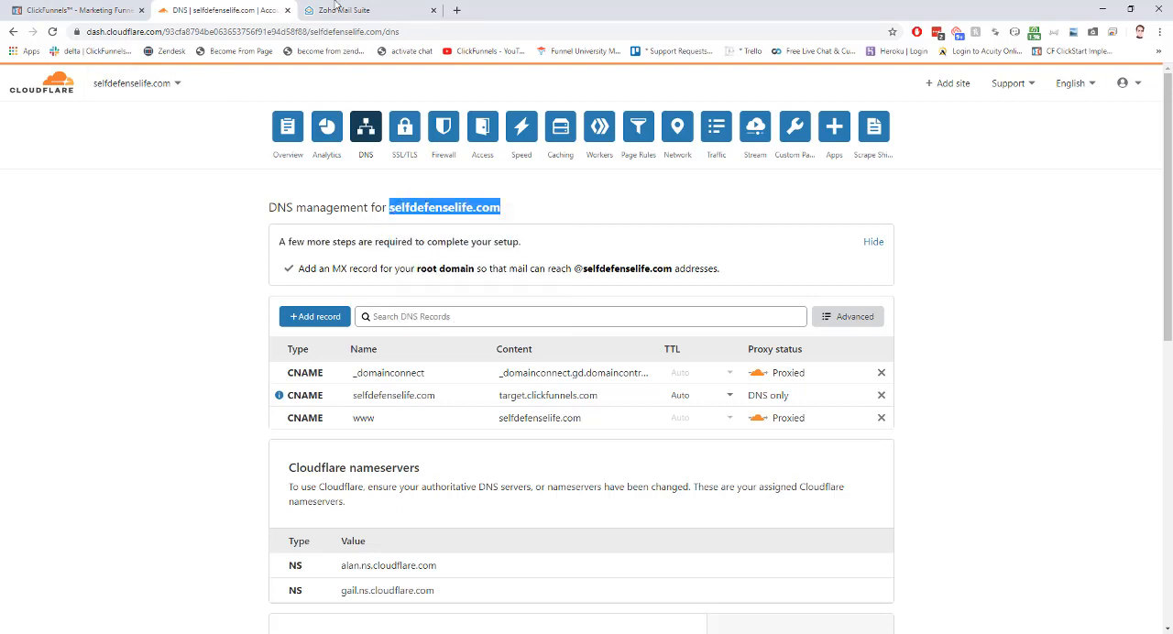
Return to the Zoho Mail sign-up and add selfdefenselife.com as the domain already owned
click(344, 11)
click(433, 273)
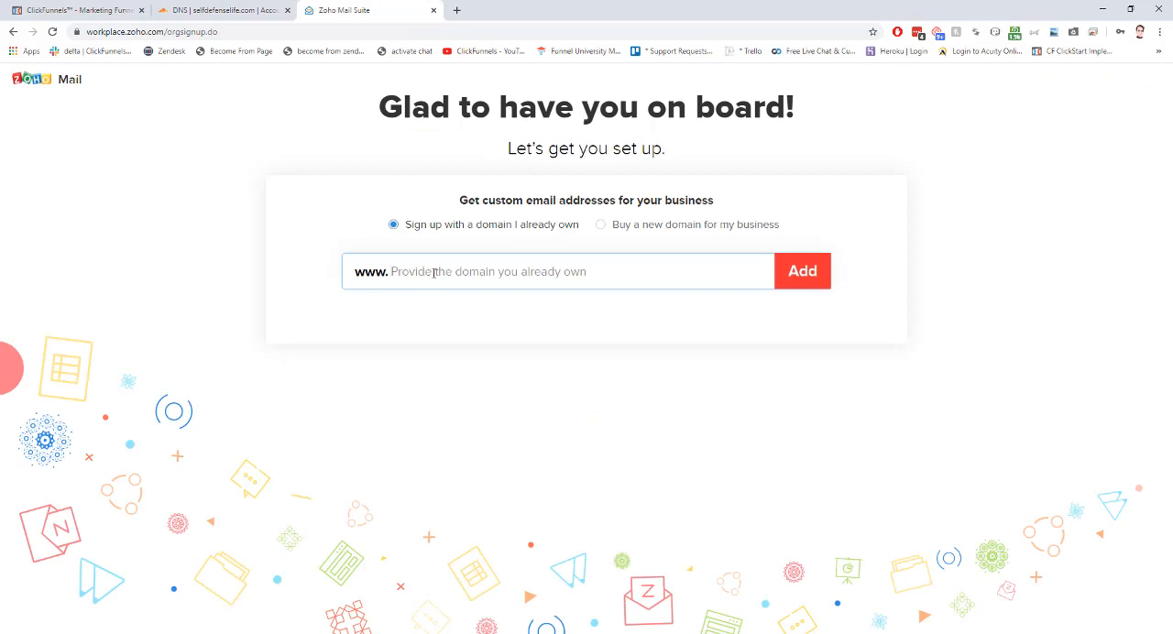
key(ctrl+v)
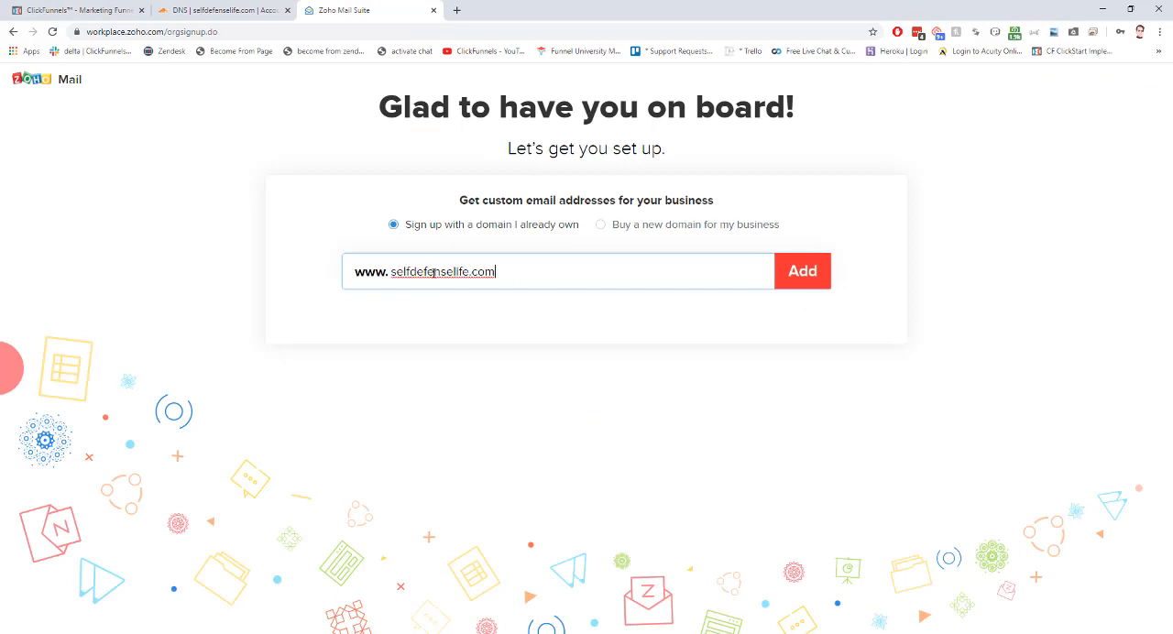
click(784, 277)
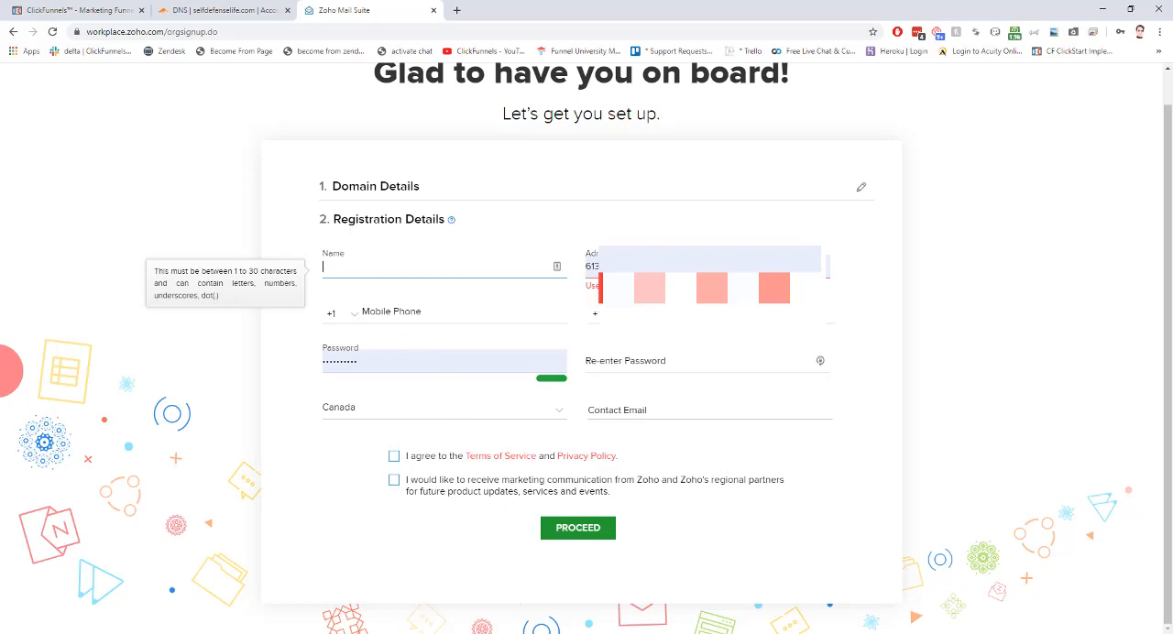
Clear the autofilled administrator account and password from the registration details
drag(683, 267, 557, 270)
key(BackSpace)
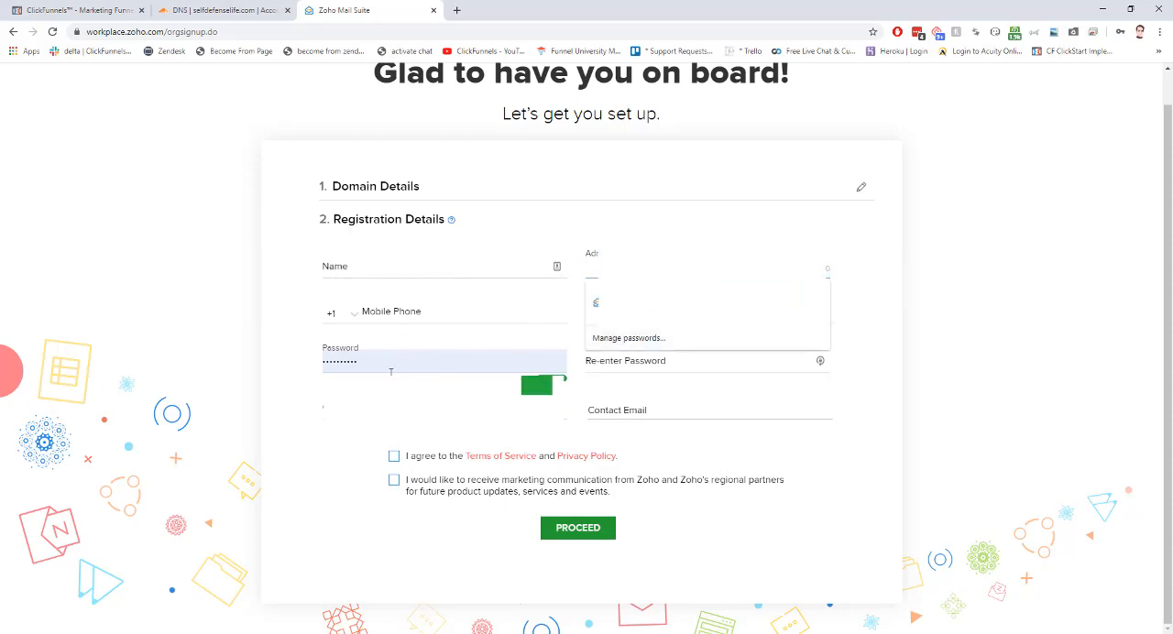
drag(363, 362, 288, 368)
key(BackSpace)
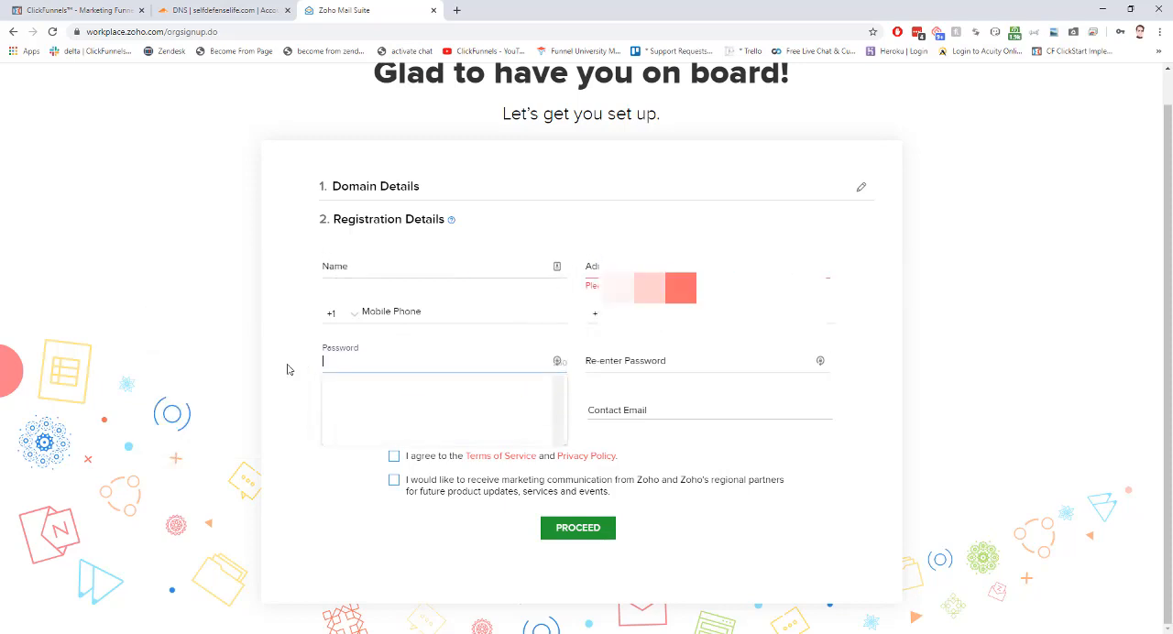
click(277, 516)
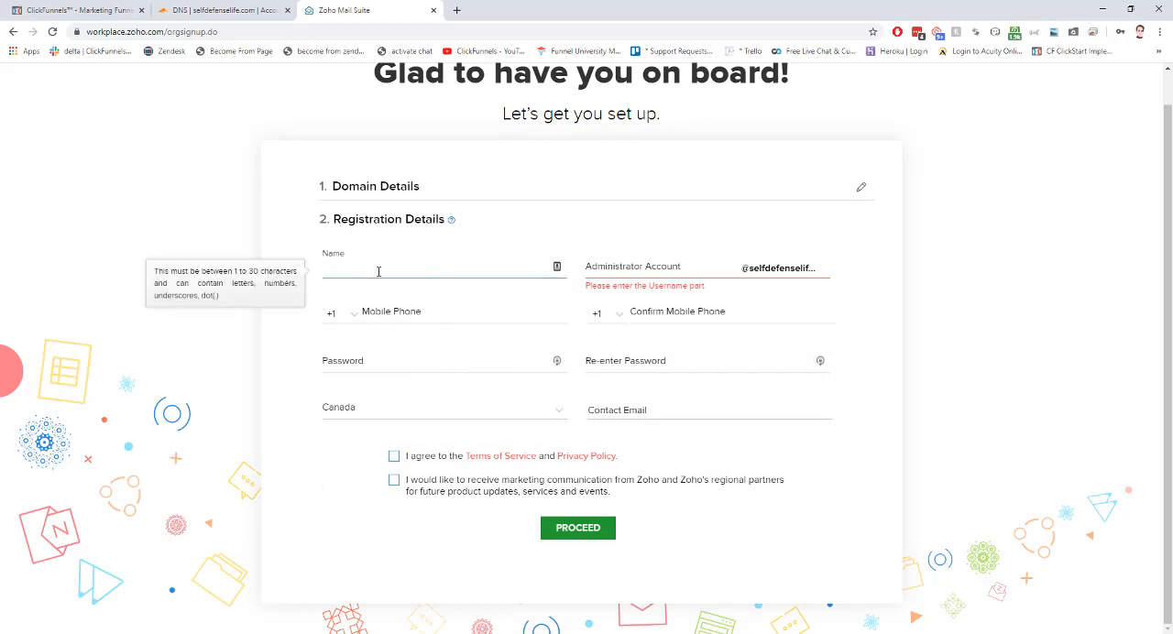
Fill in the registrant's full name and the username of the administrator account
click(634, 272)
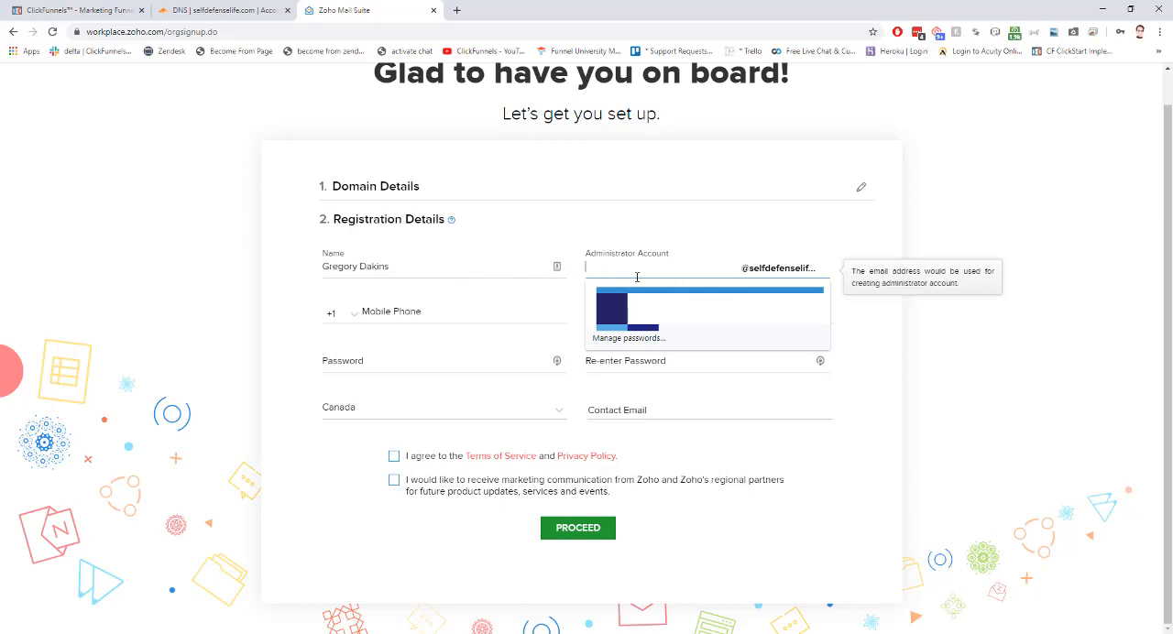
text(gregory)
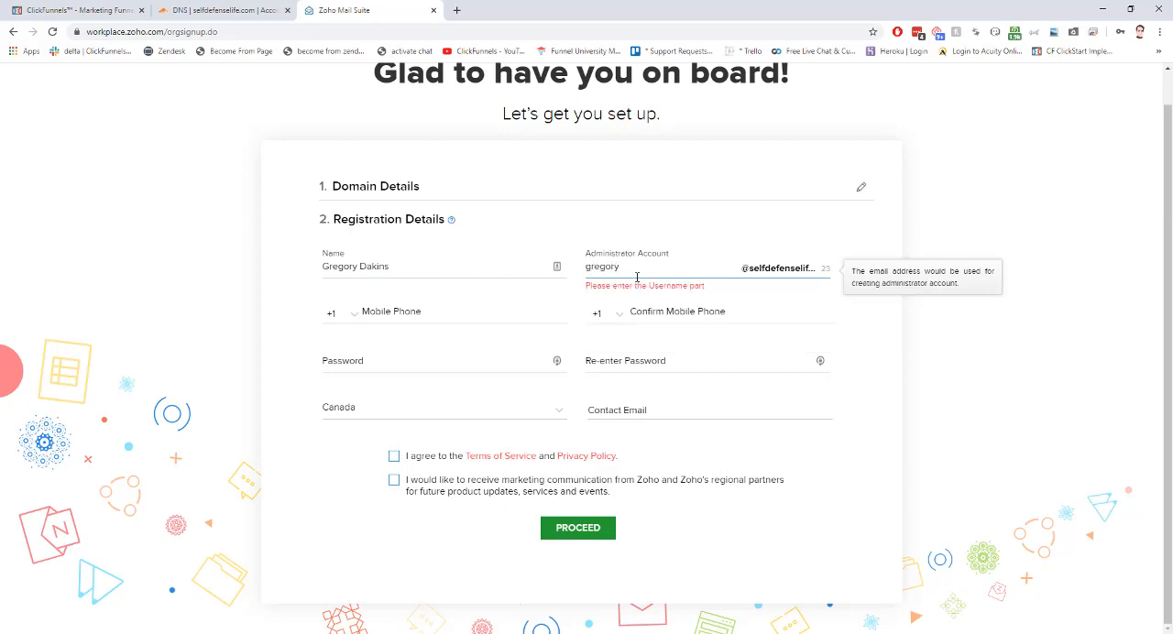
Enter the mobile phone number in the registration details and repeat it in the confirmation field
click(466, 317)
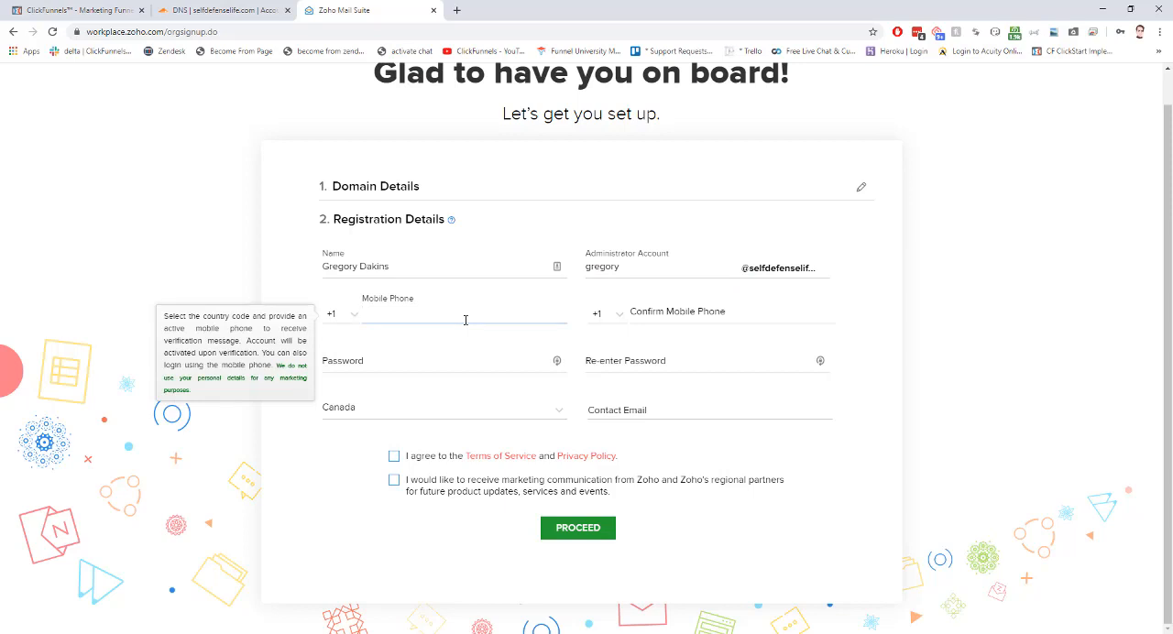
text(70)
key(BackSpace)
key(BackSpace)
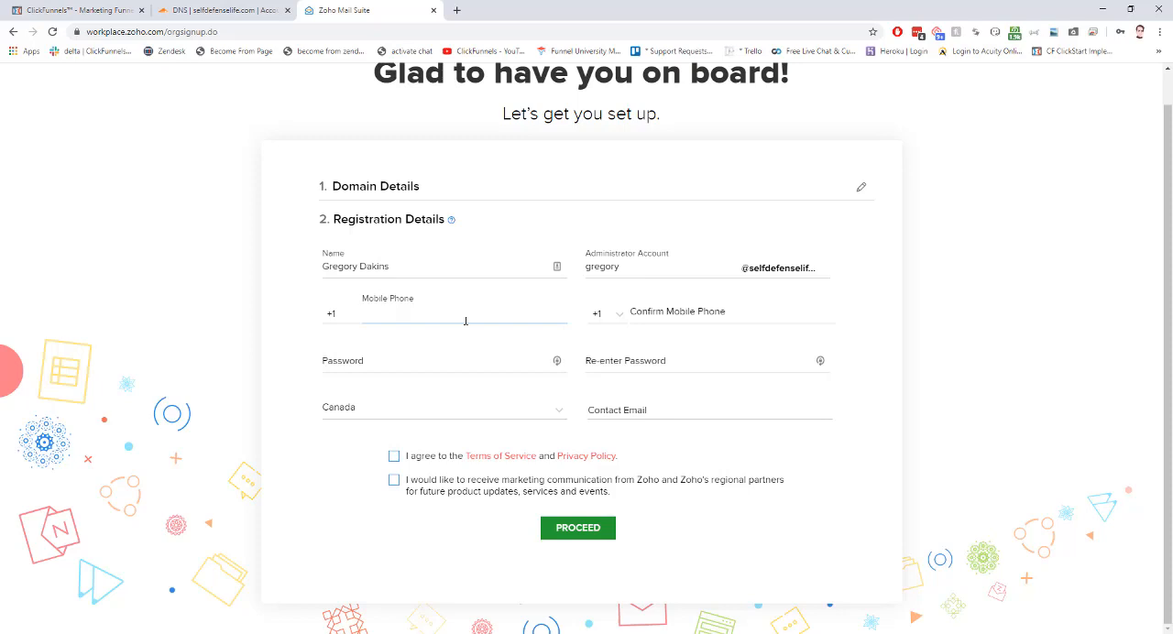
right_click(376, 317)
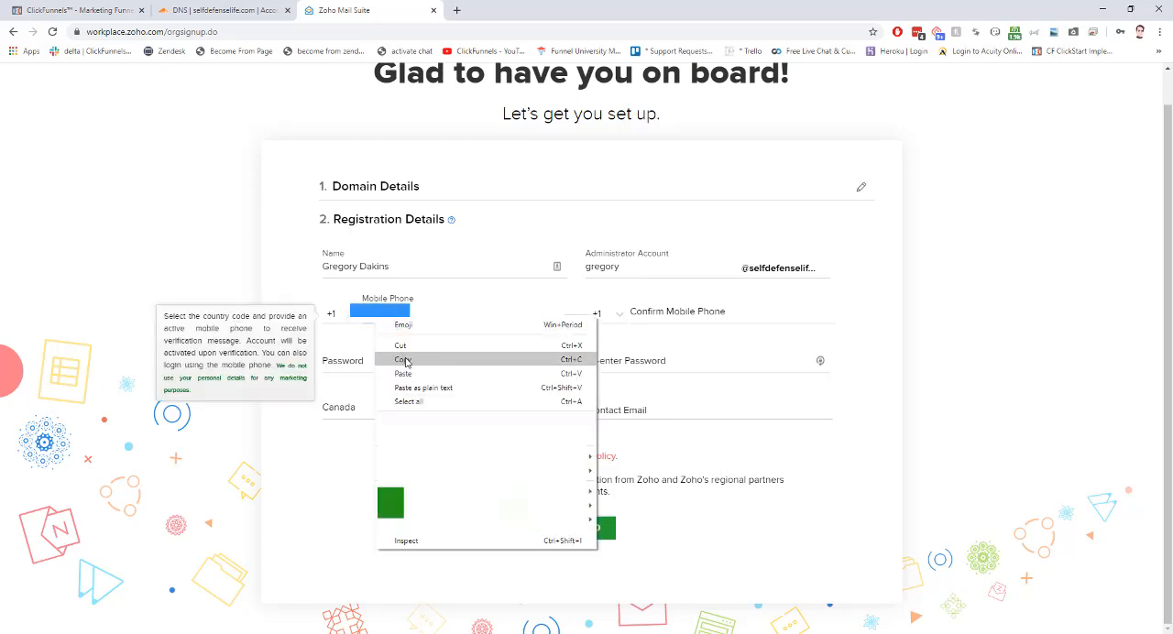
click(406, 361)
right_click(675, 318)
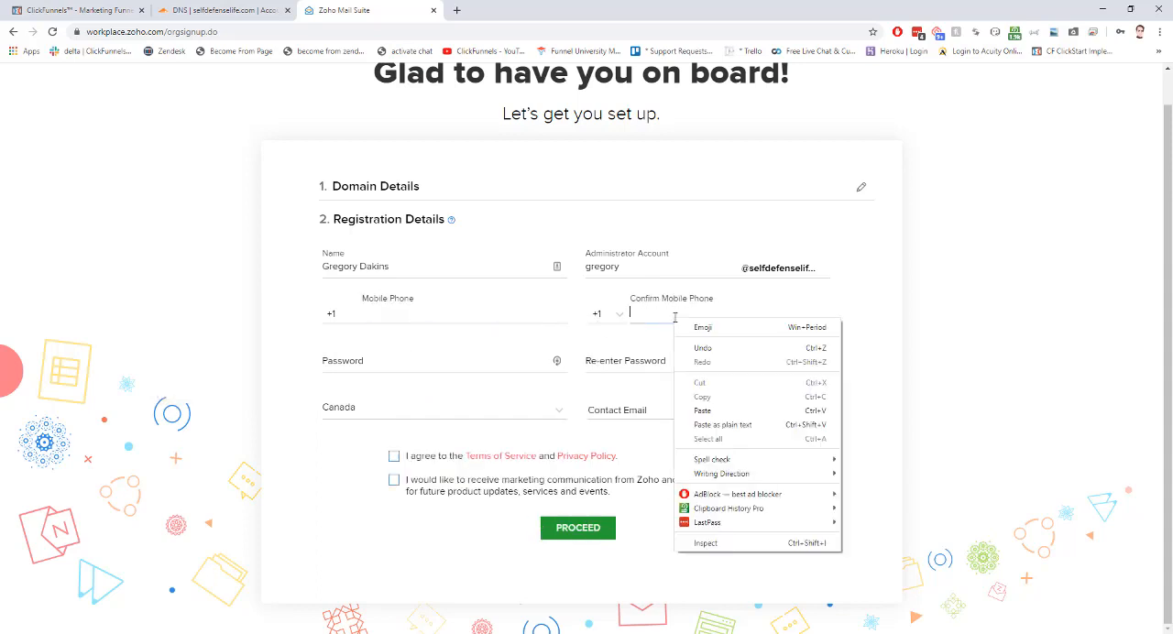
click(702, 411)
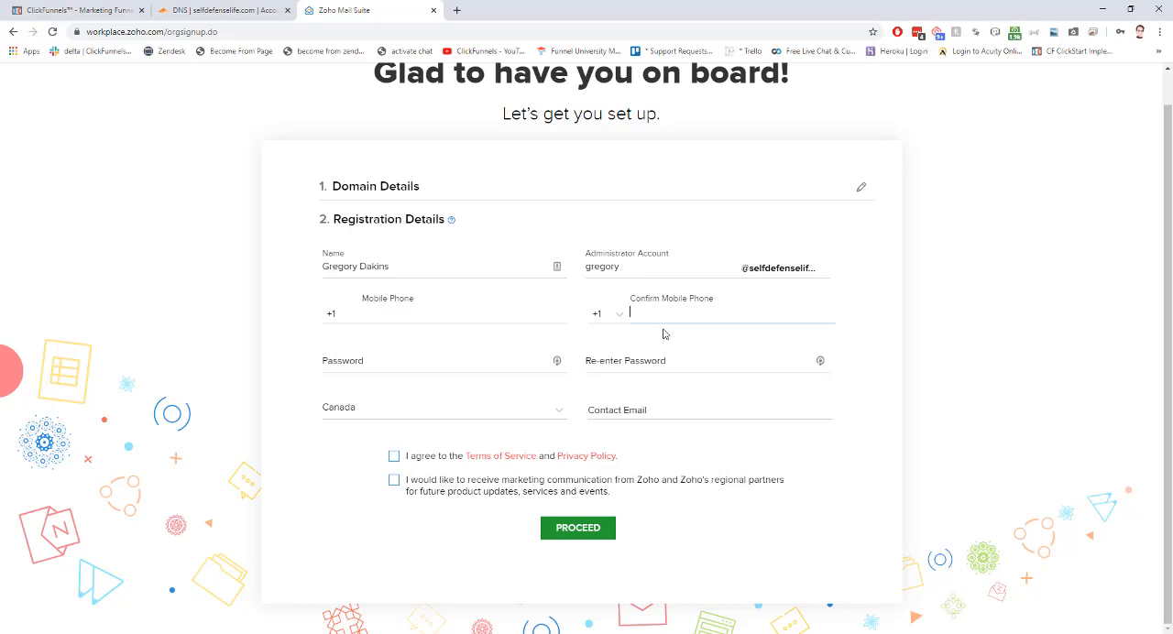
text(70)
Enter the account password and repeat it in the Re-enter Password field
click(421, 357)
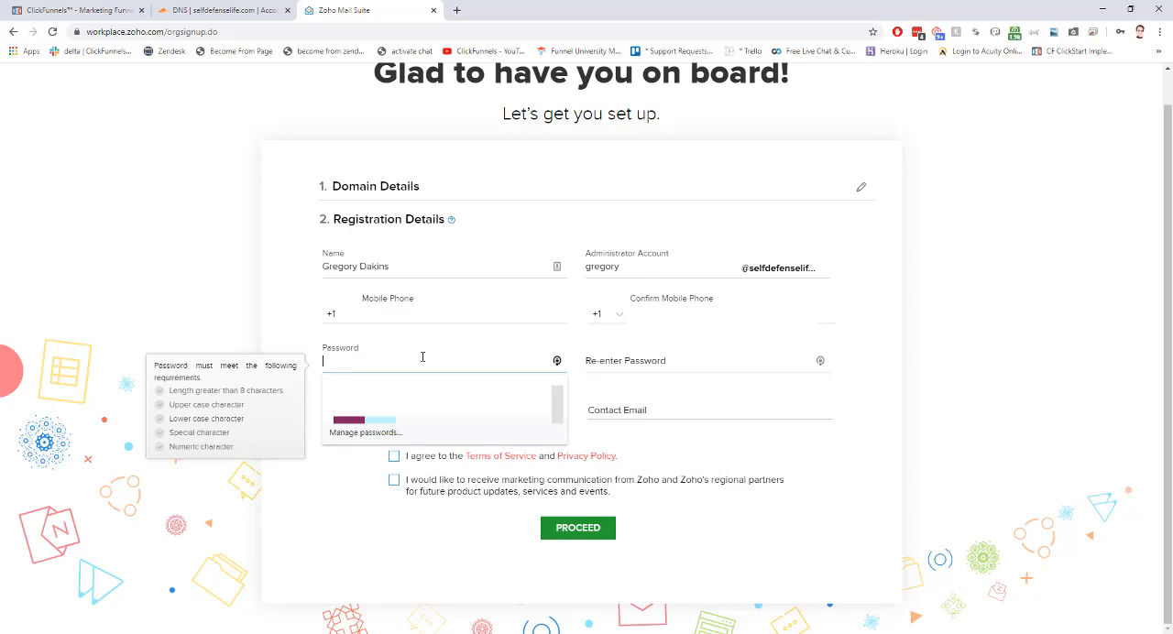
text(A1)
key(BackSpace)
text(••••••••••)
key(Tab)
Finish re-entering the account password, fill in the contact email, agree to the Terms of Service and submit the registration
text(••••••••••)
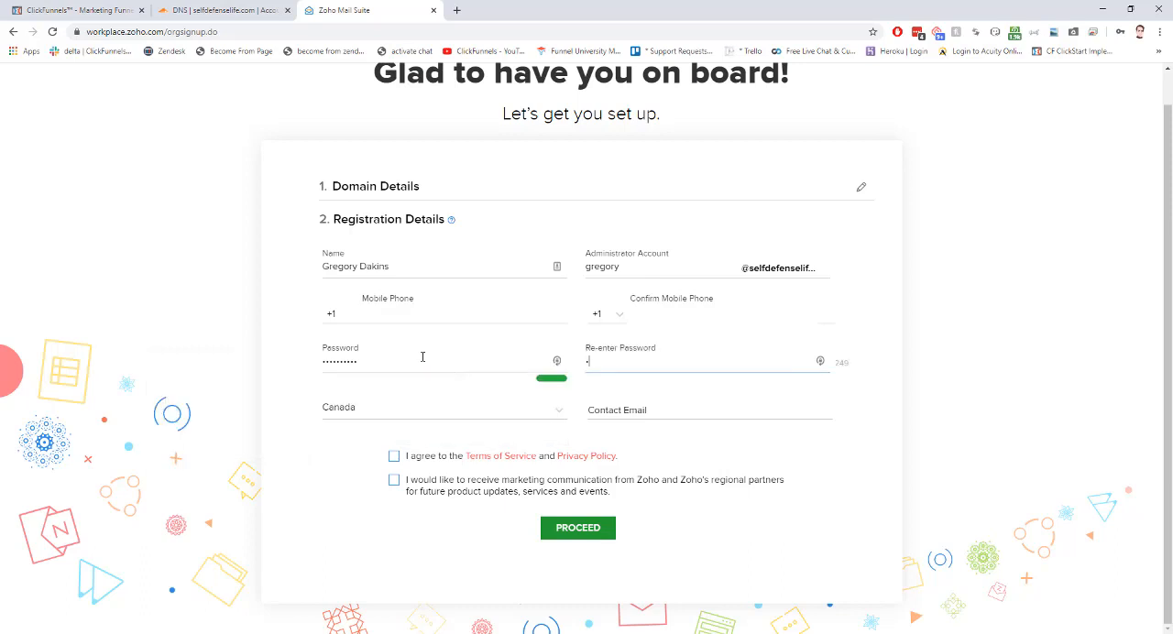
text(•)
click(666, 413)
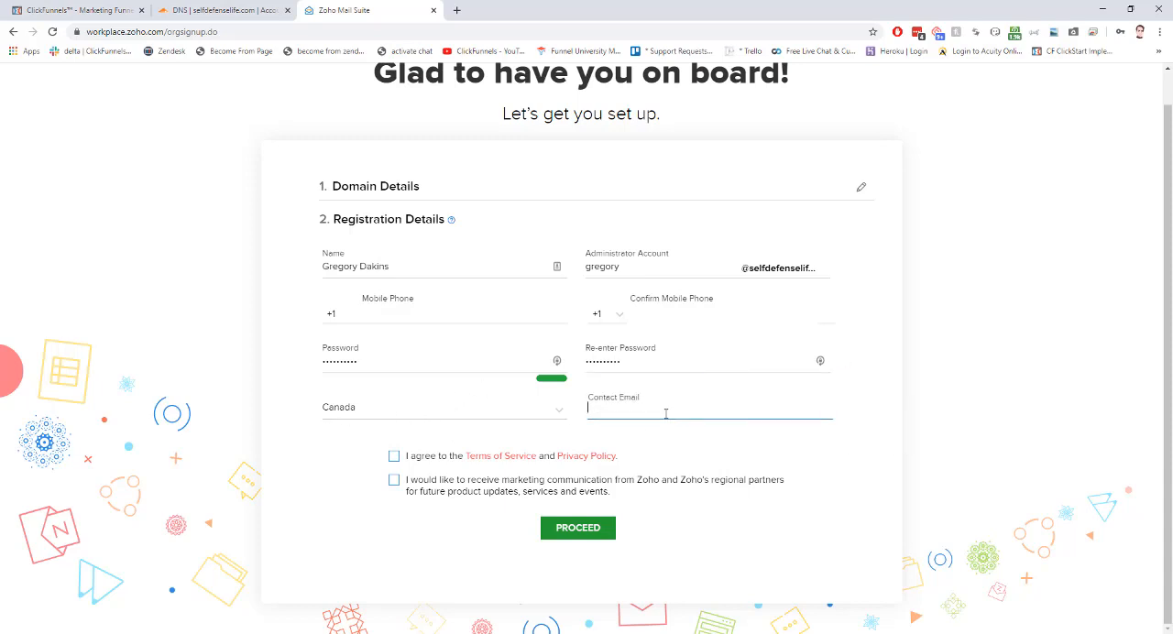
text(••••)
click(394, 458)
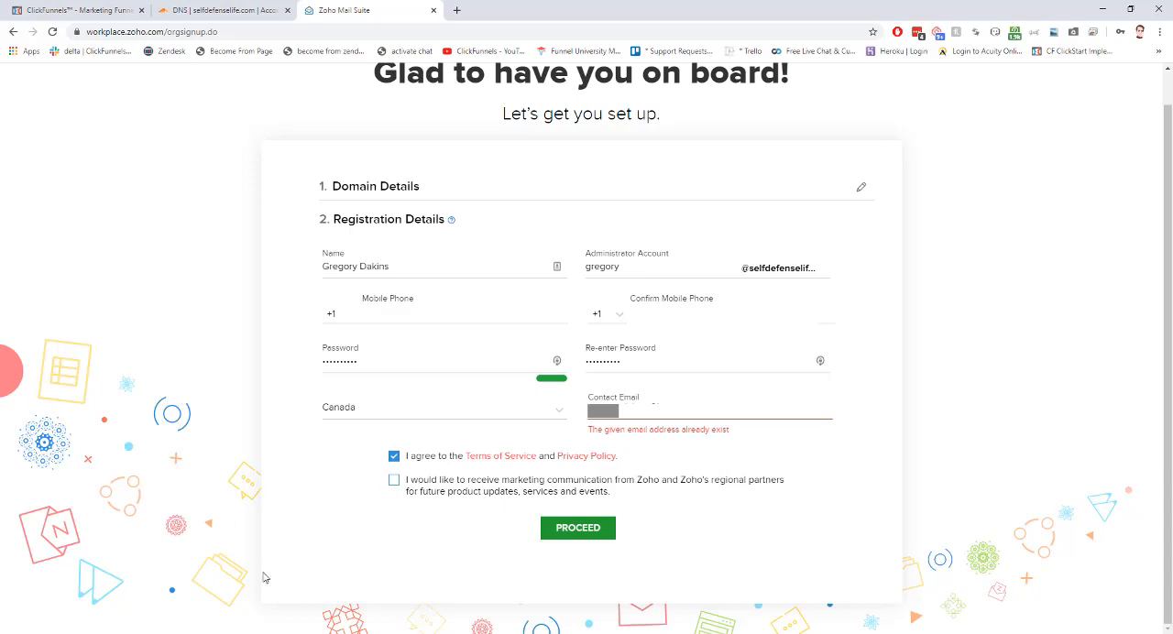
click(594, 538)
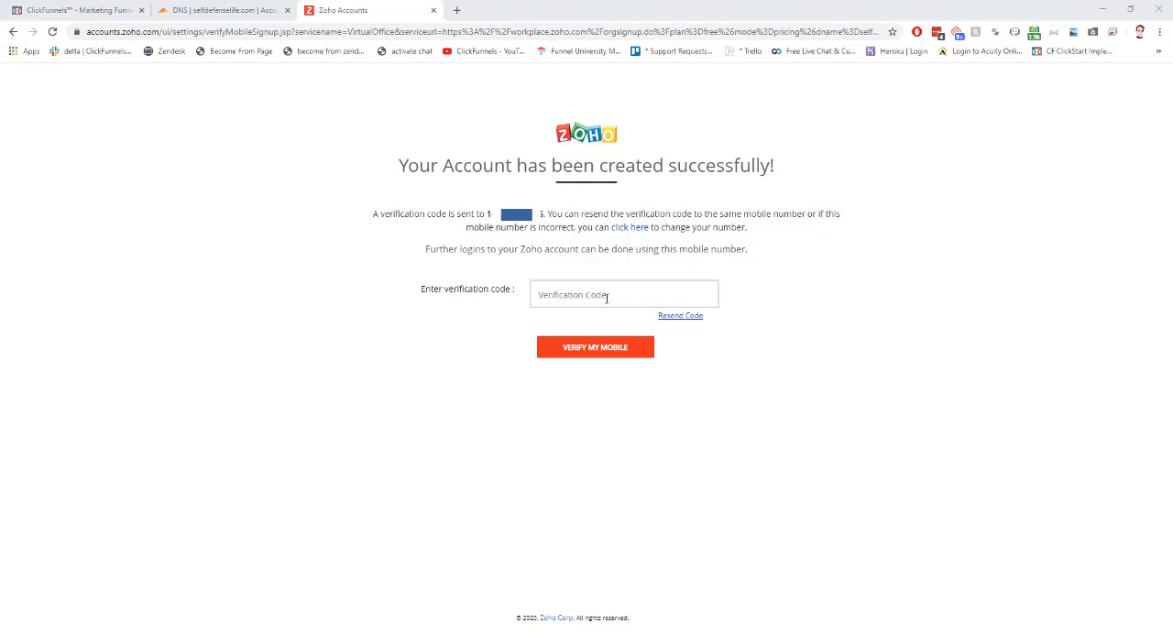
Verify the mobile number with the verification code and postpone enabling two-factor authentication
click(607, 296)
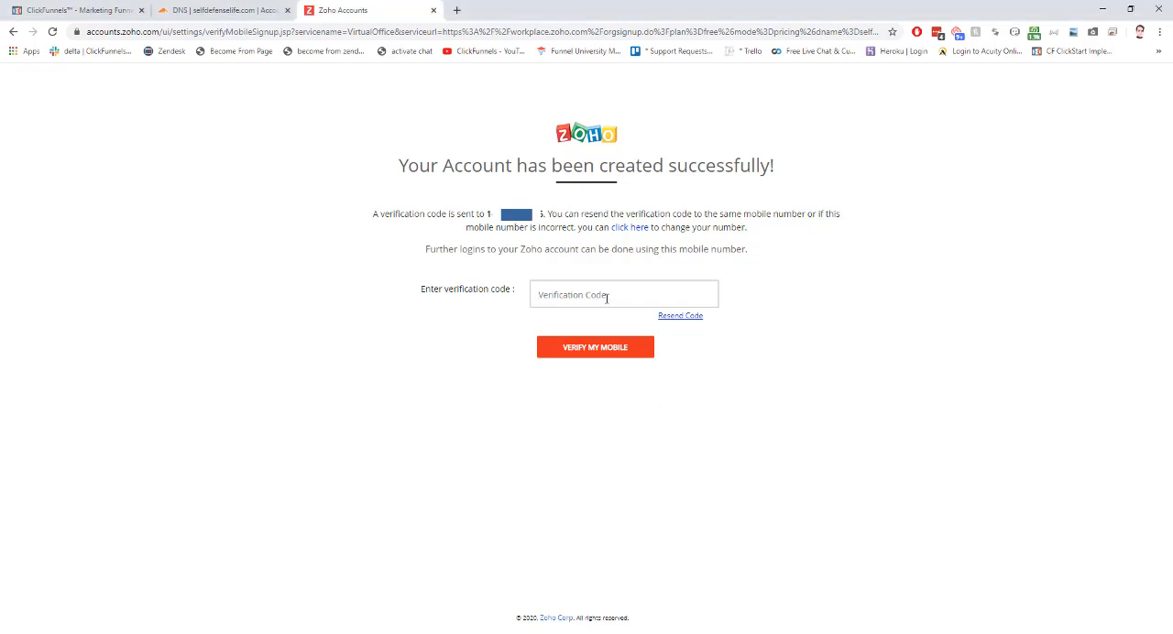
key(Return)
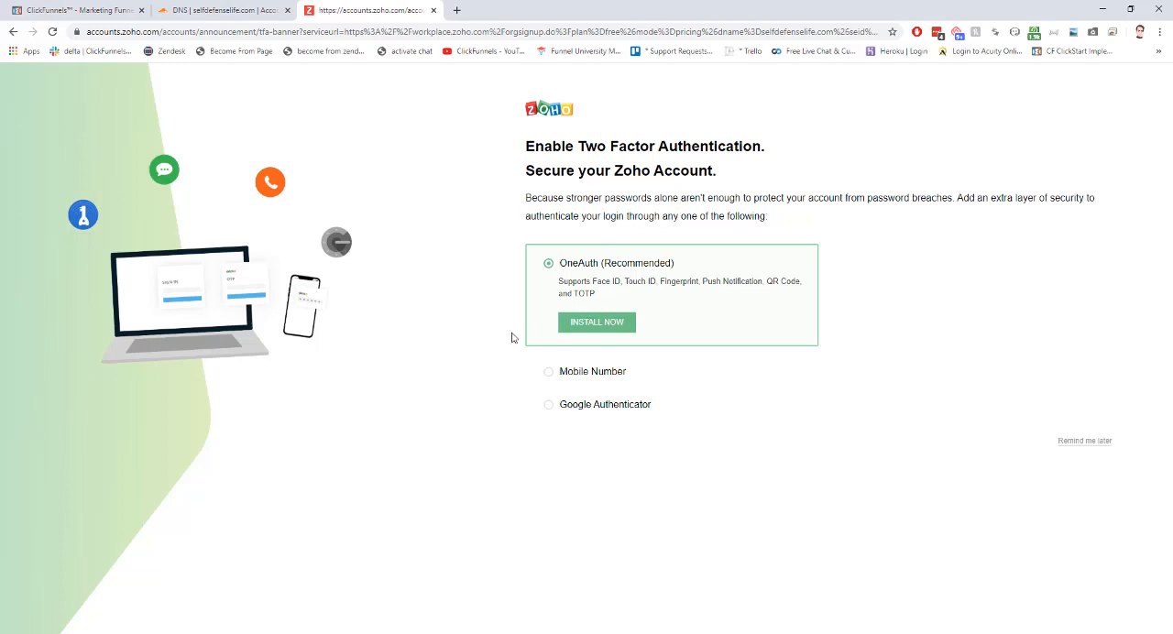
click(1079, 445)
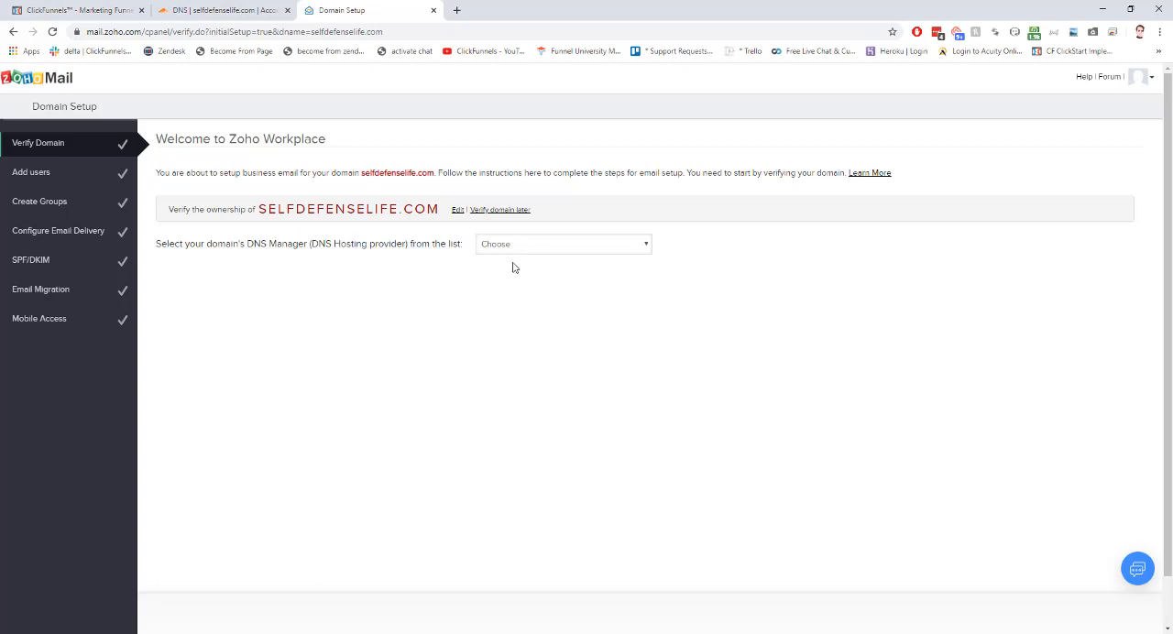
Choose Others as the domain's DNS manager and copy the TXT method's verification value
click(575, 247)
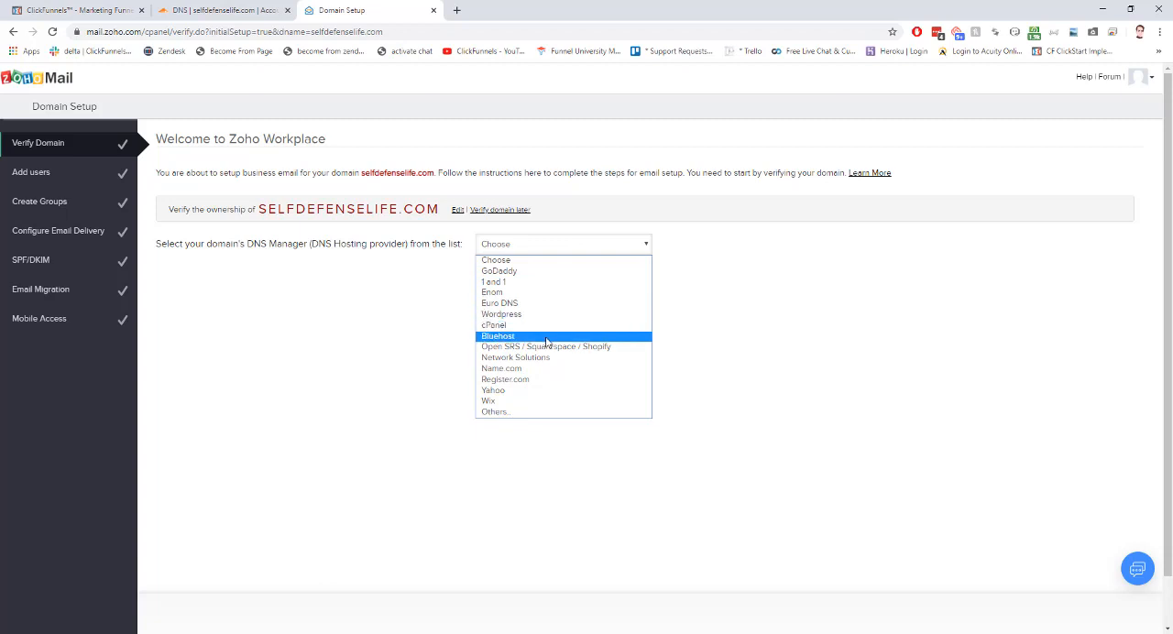
click(542, 412)
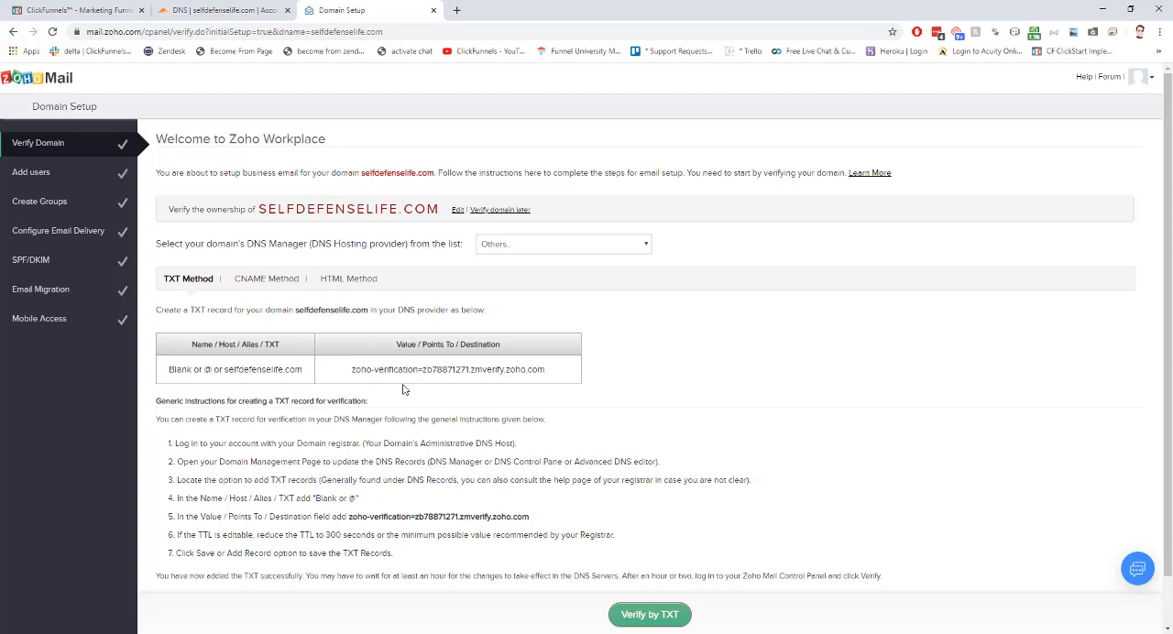
drag(548, 370, 351, 372)
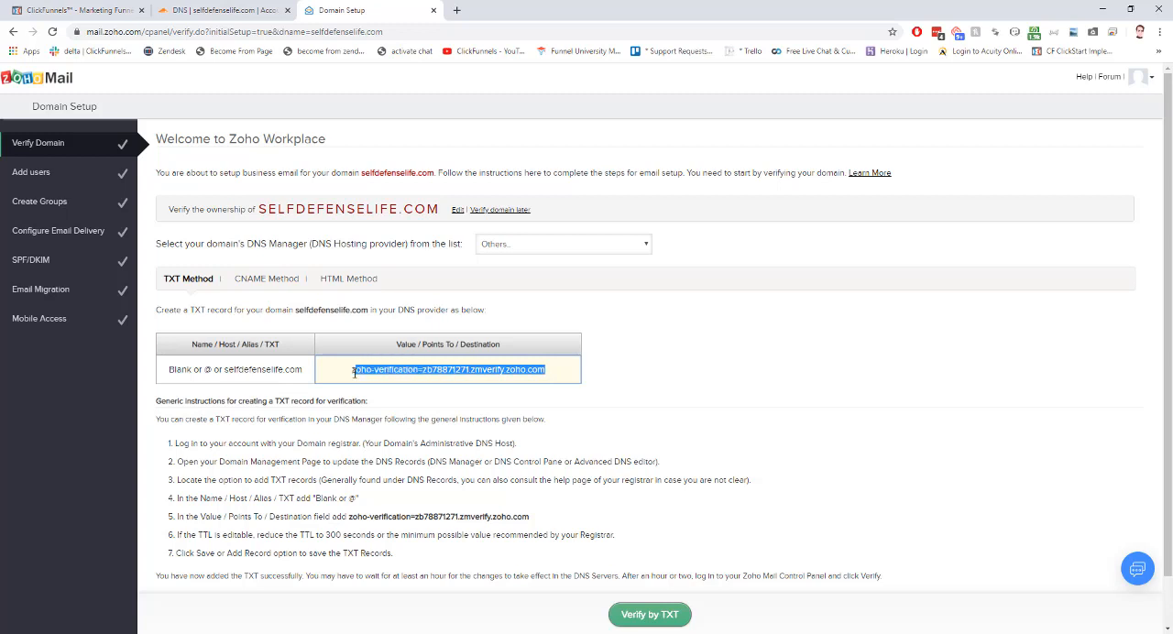
right_click(358, 375)
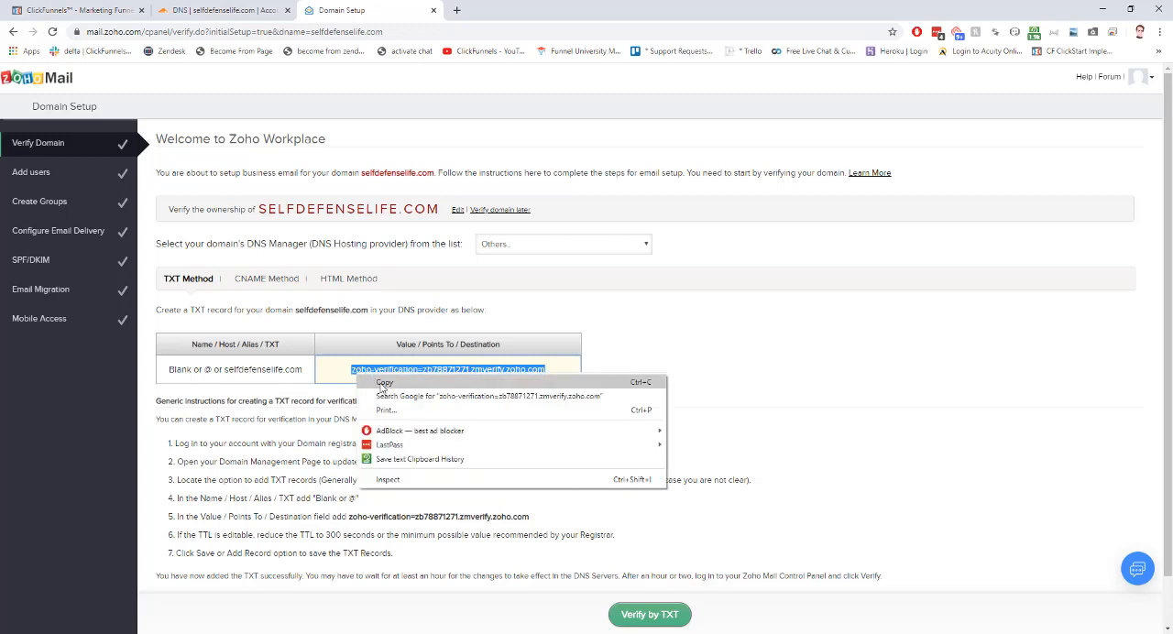
click(383, 383)
Switch to Cloudflare and add a TXT record for selfdefenselife.com with name @ and the copied Zoho verification value as content
click(239, 13)
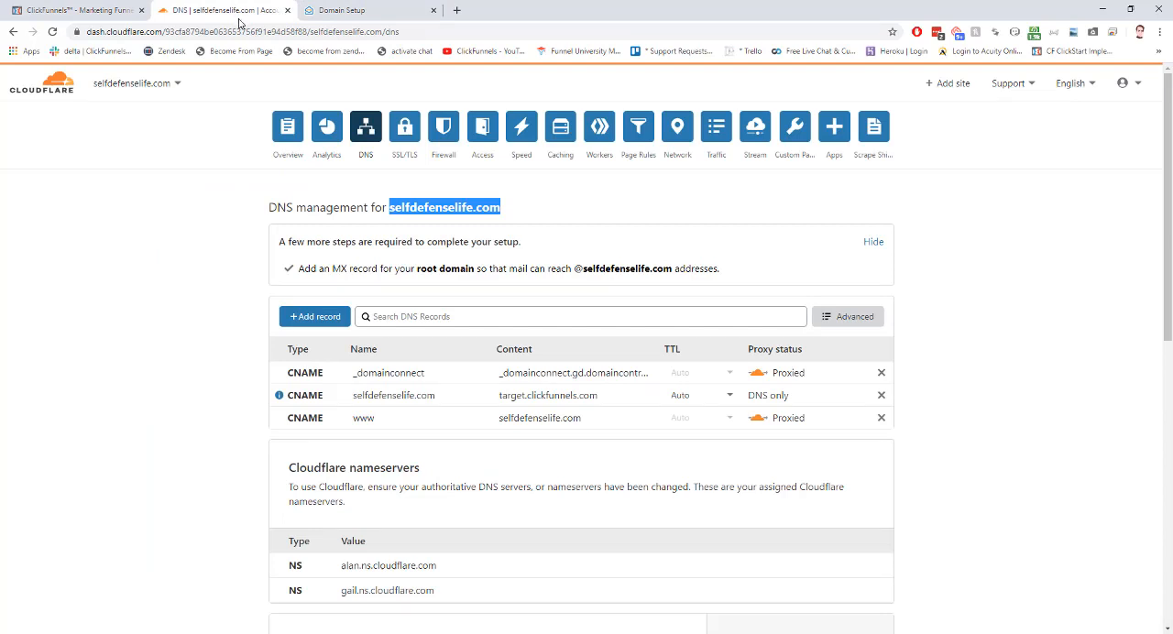
click(304, 320)
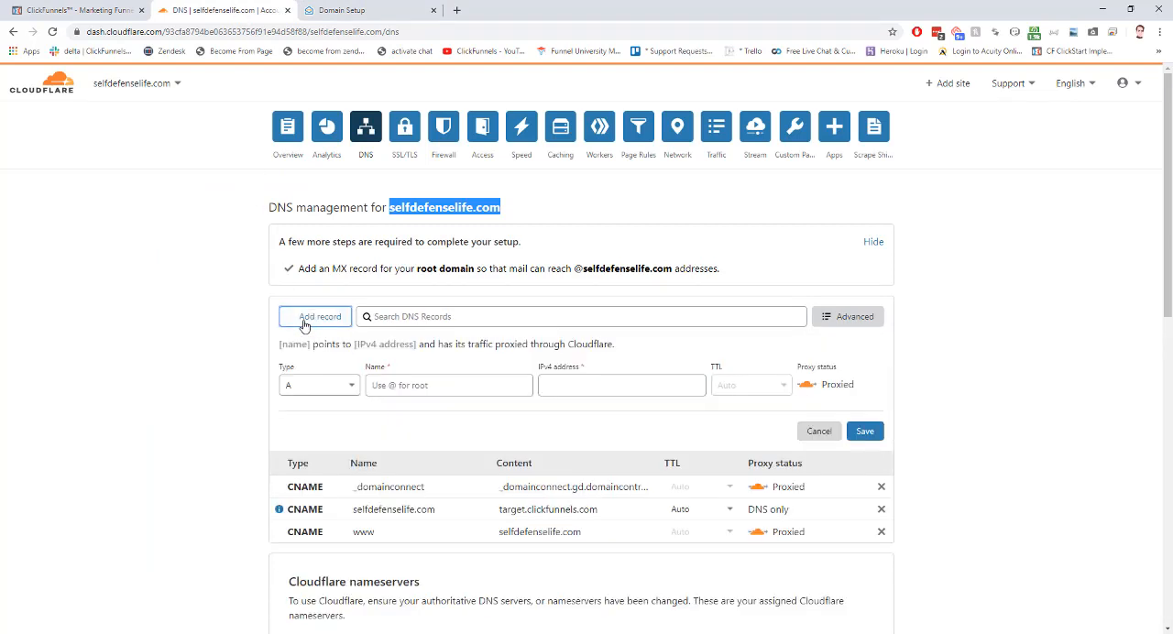
click(339, 386)
scroll(321, 486, down, 5)
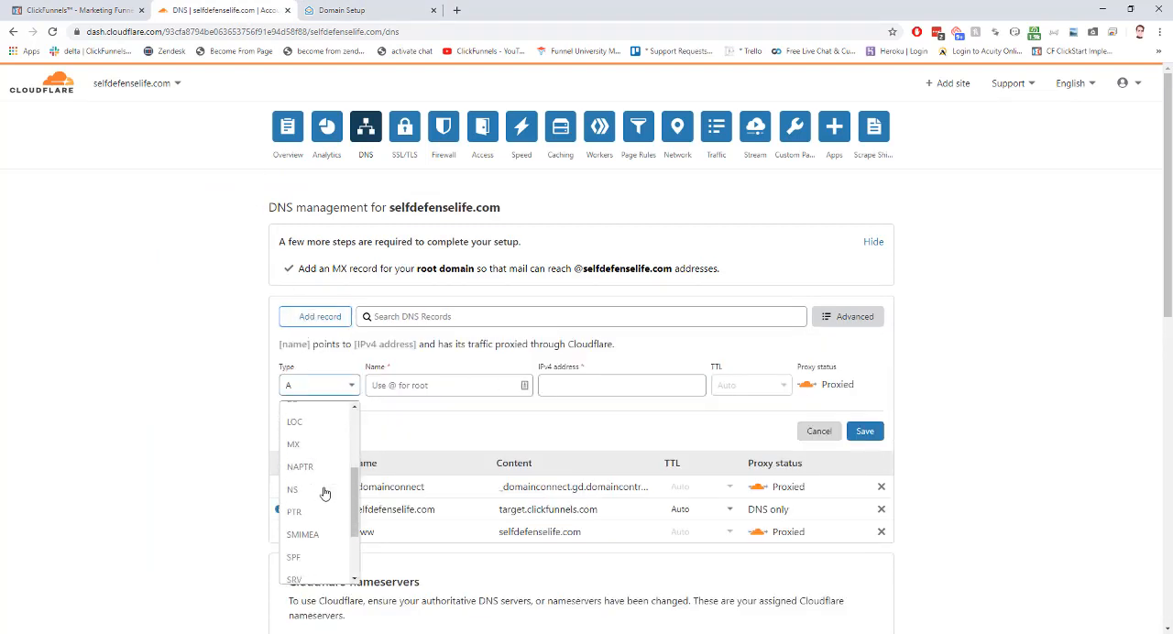
click(306, 553)
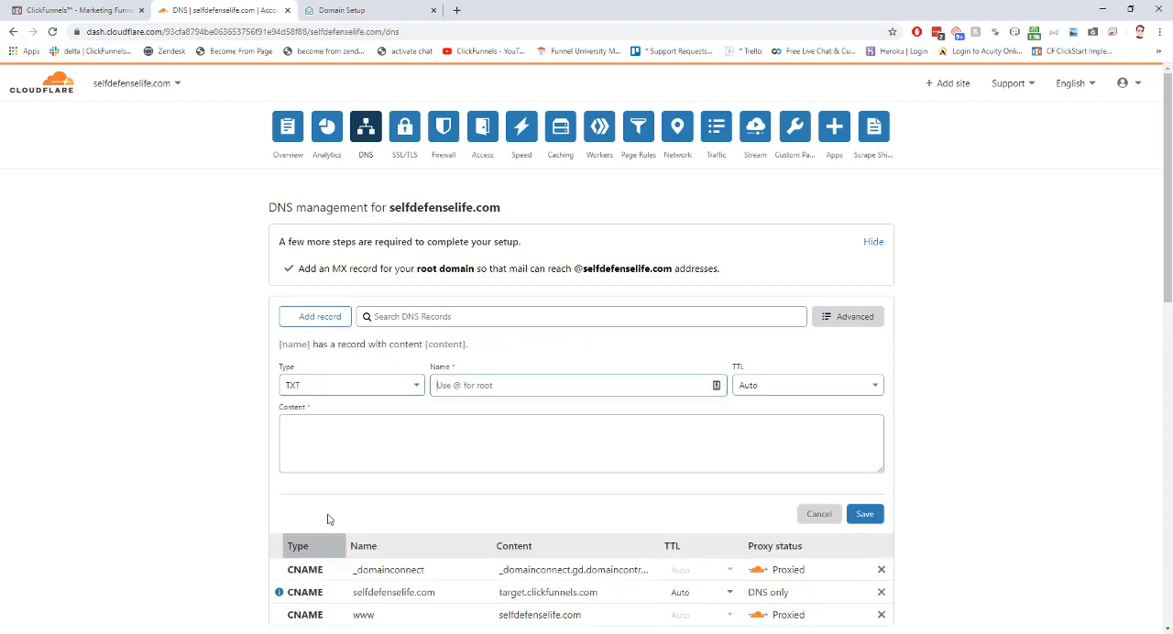
click(496, 386)
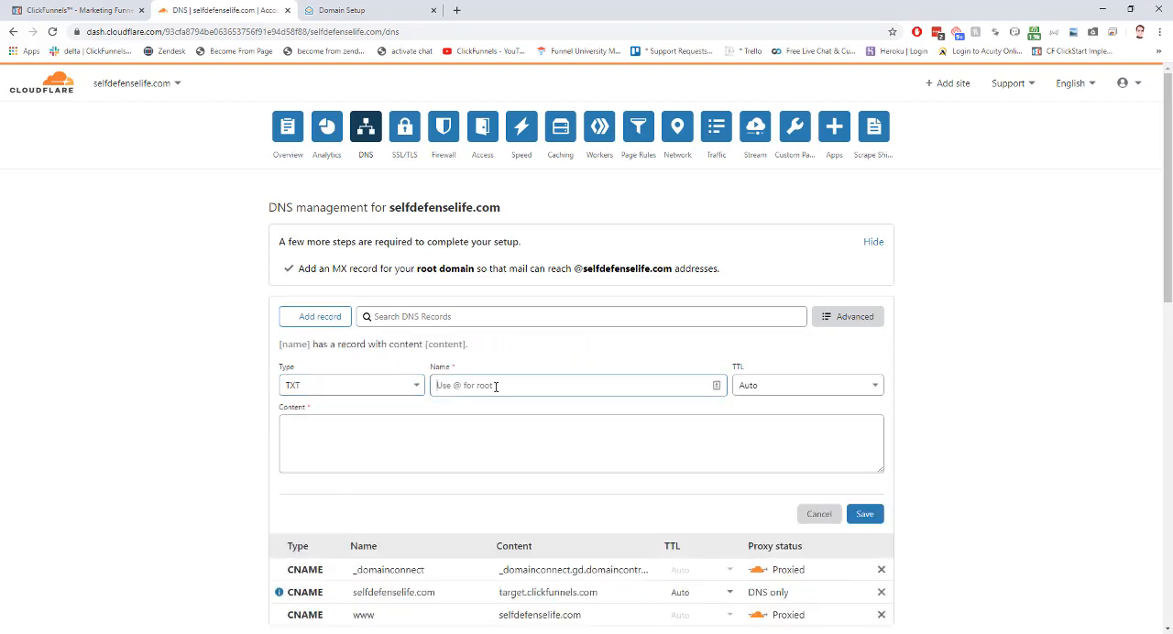
text(@)
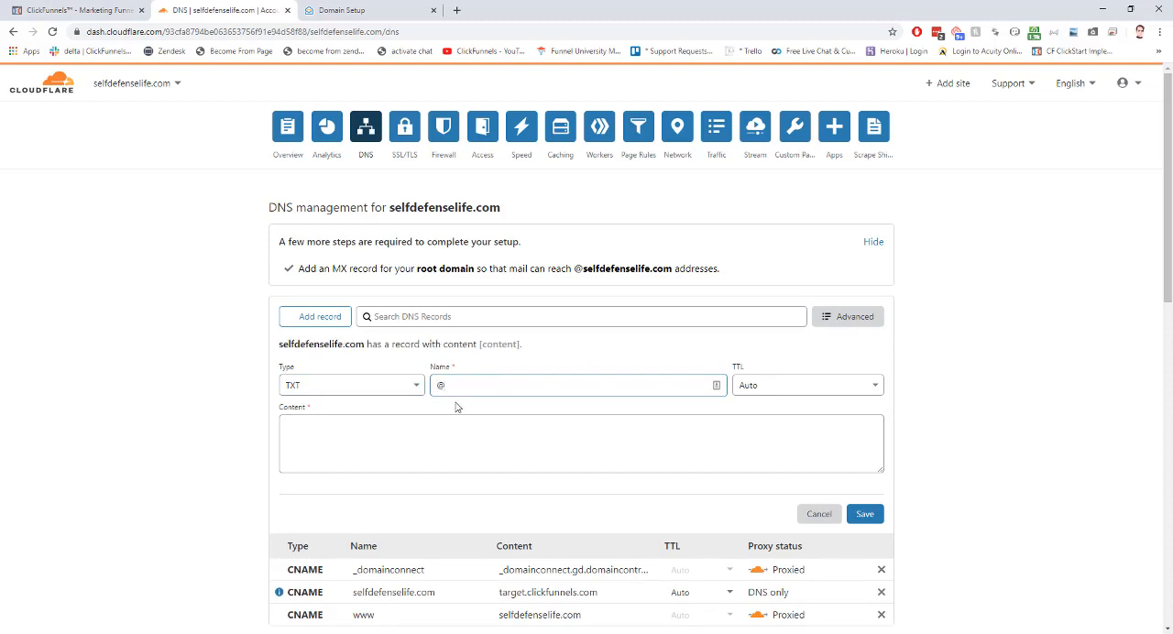
click(366, 427)
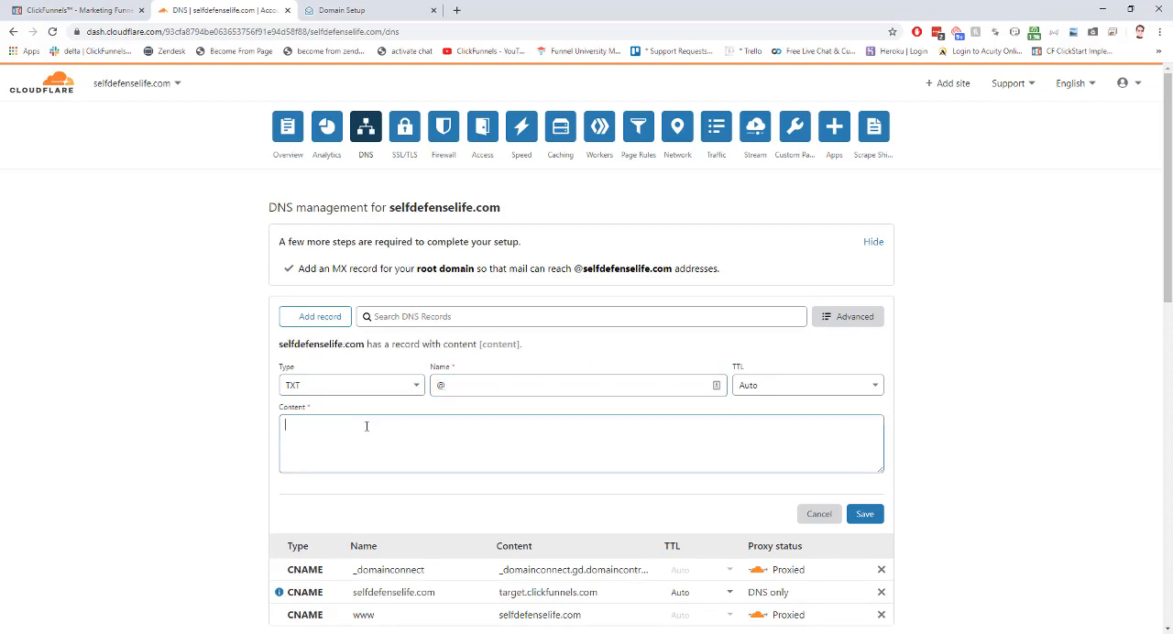
key(ctrl+v)
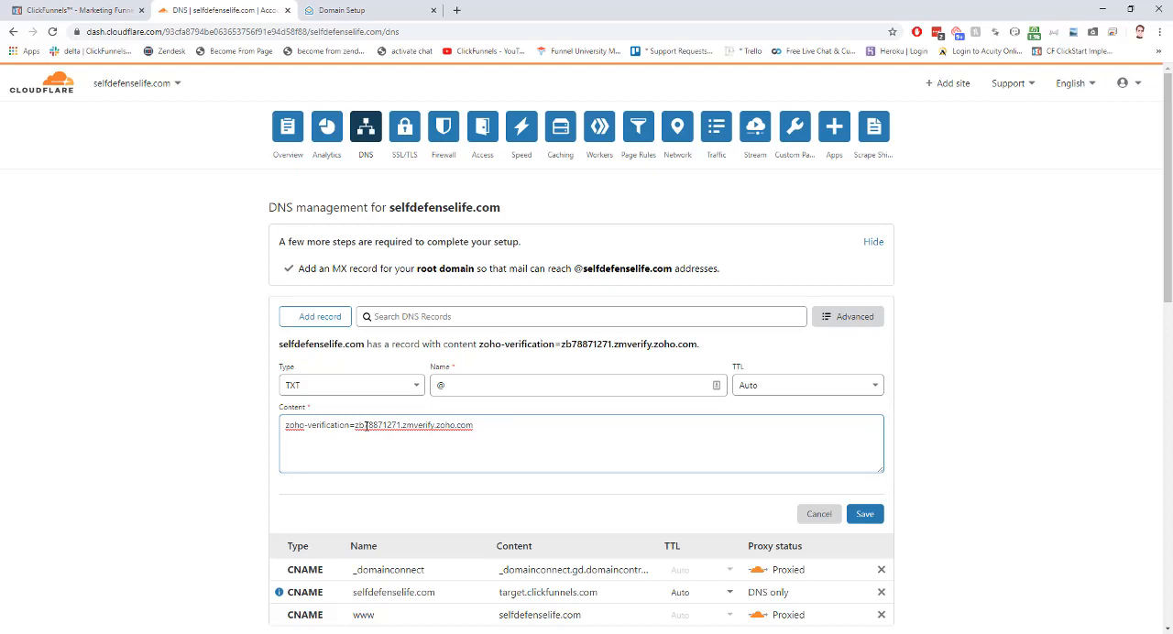
click(865, 515)
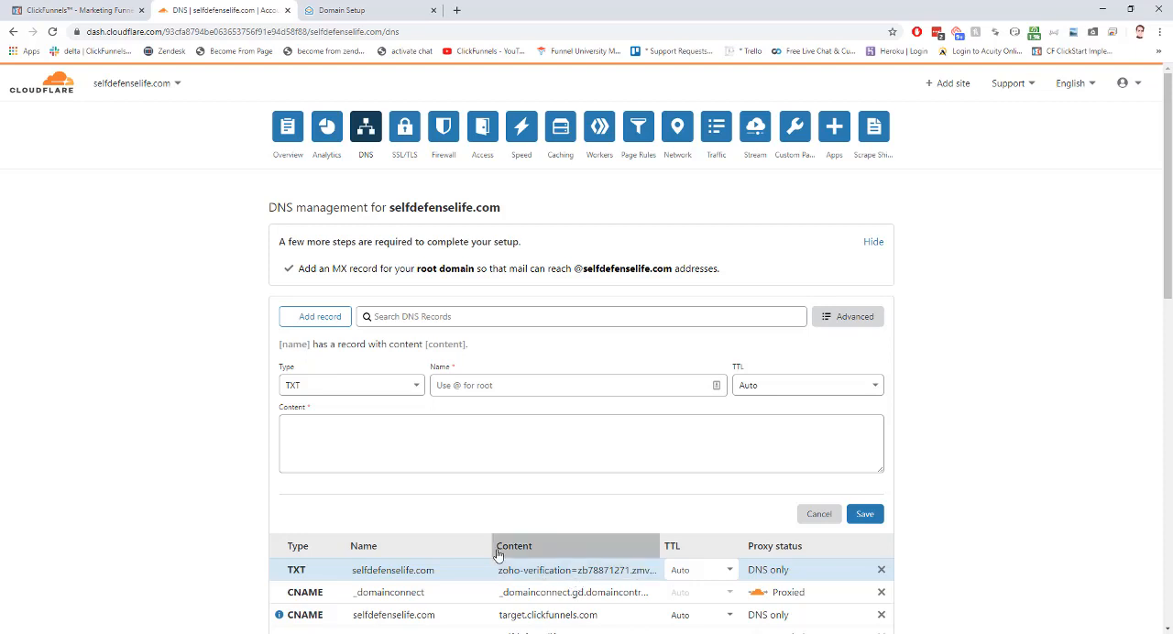
Switch to ClickFunnels and fill in a new TXT record with name @ and the copied verification value, changing its type to MX
click(75, 10)
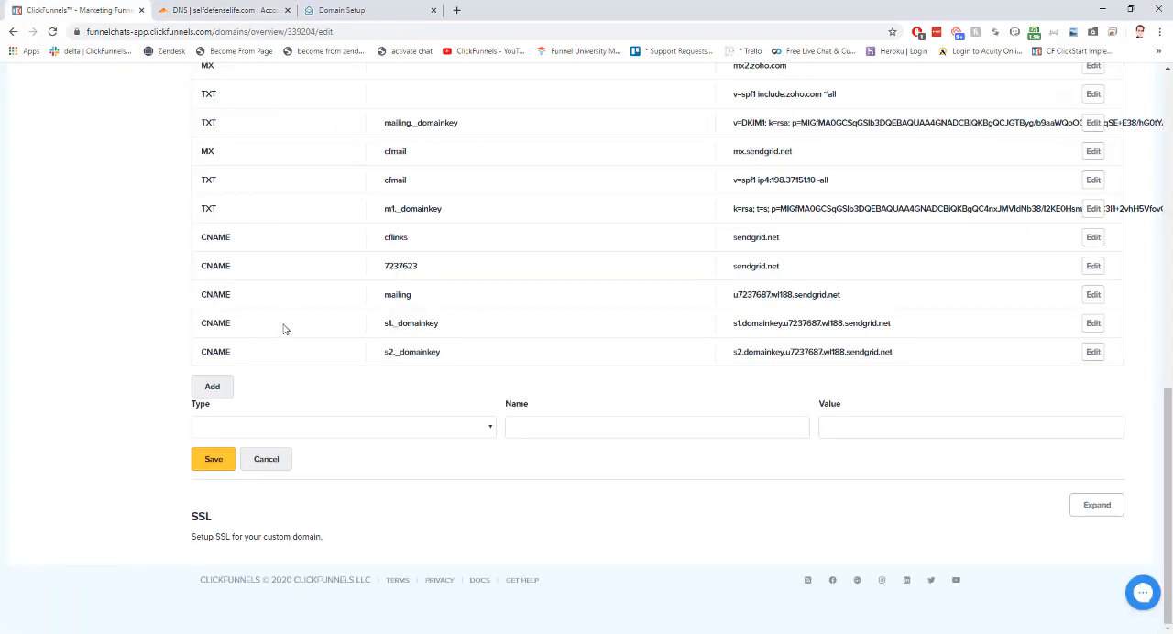
click(456, 429)
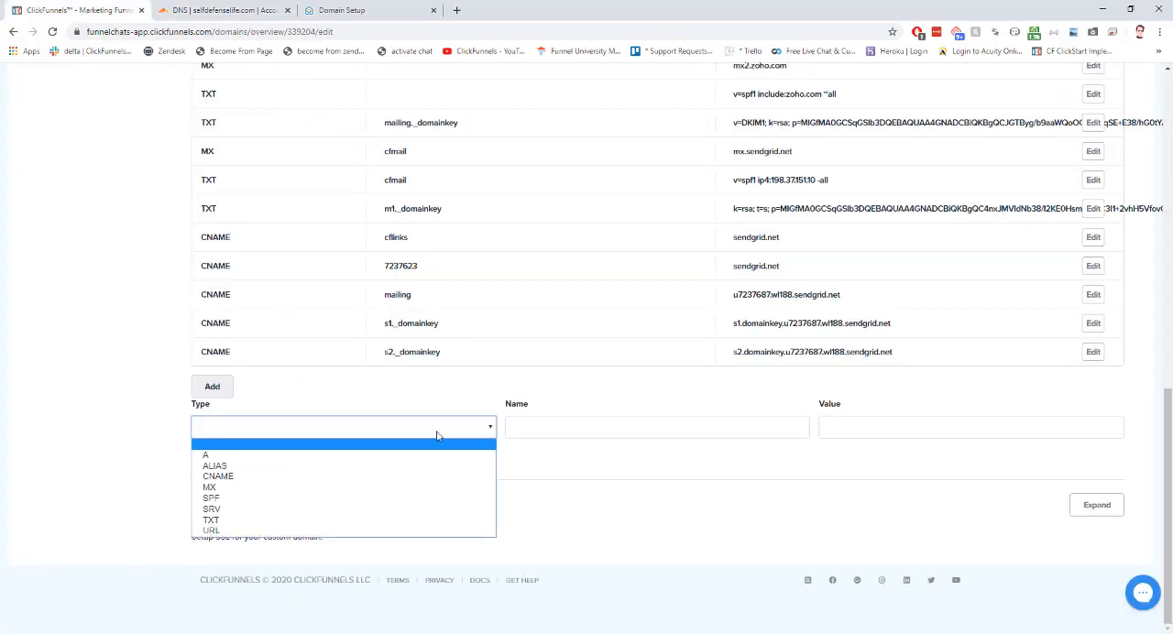
click(220, 520)
click(566, 428)
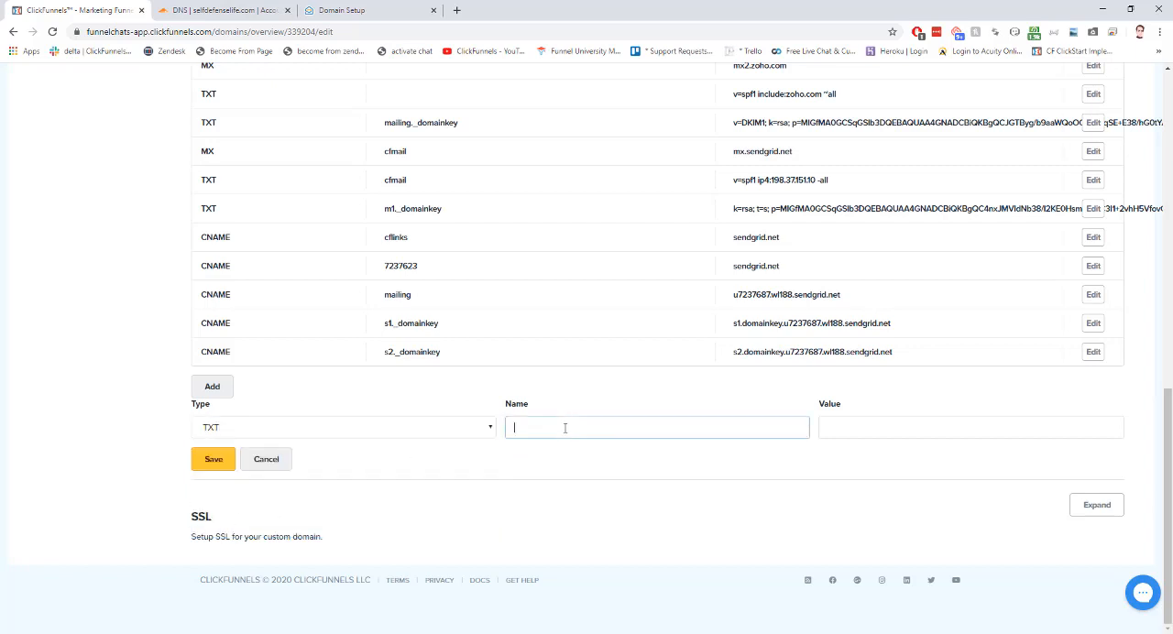
text(@)
key(Tab)
key(ctrl+v)
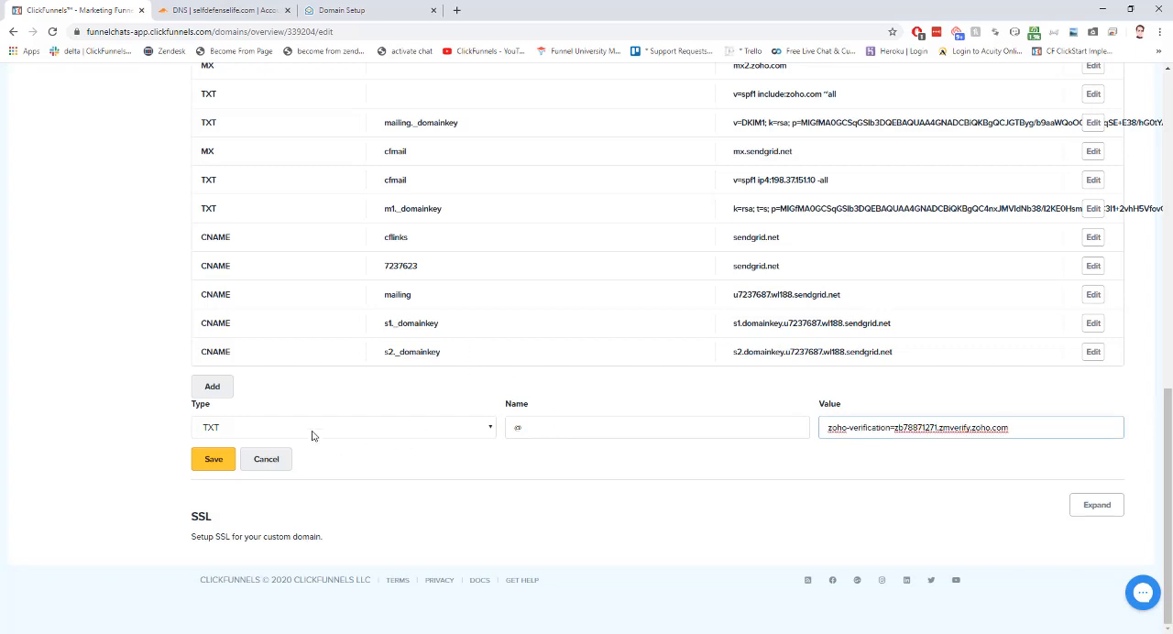
click(476, 433)
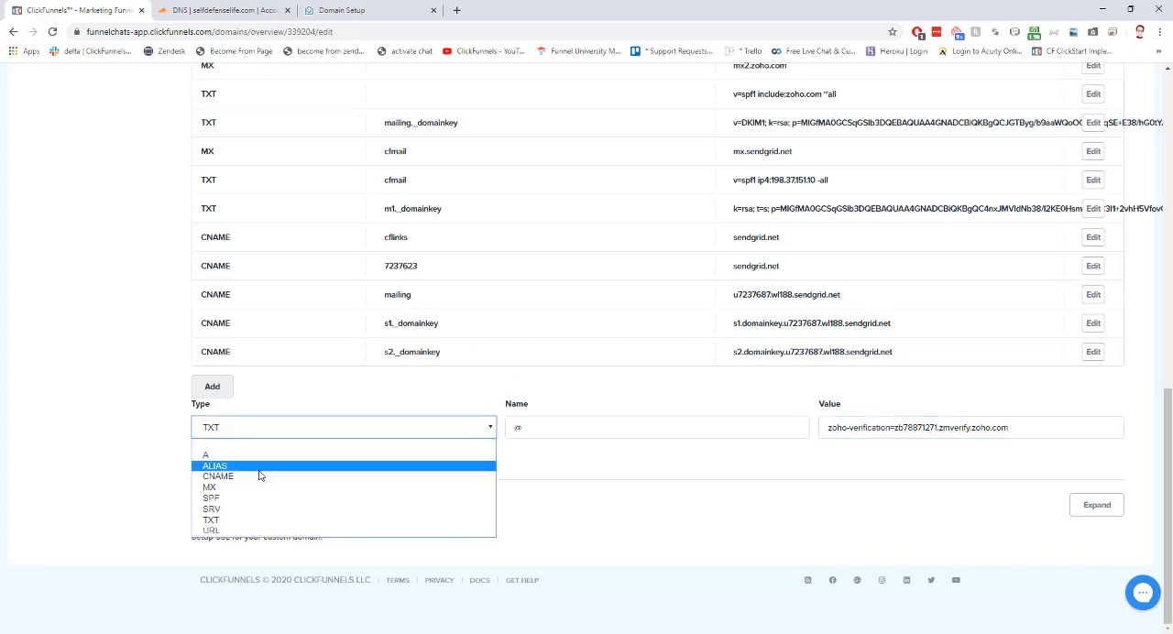
click(249, 489)
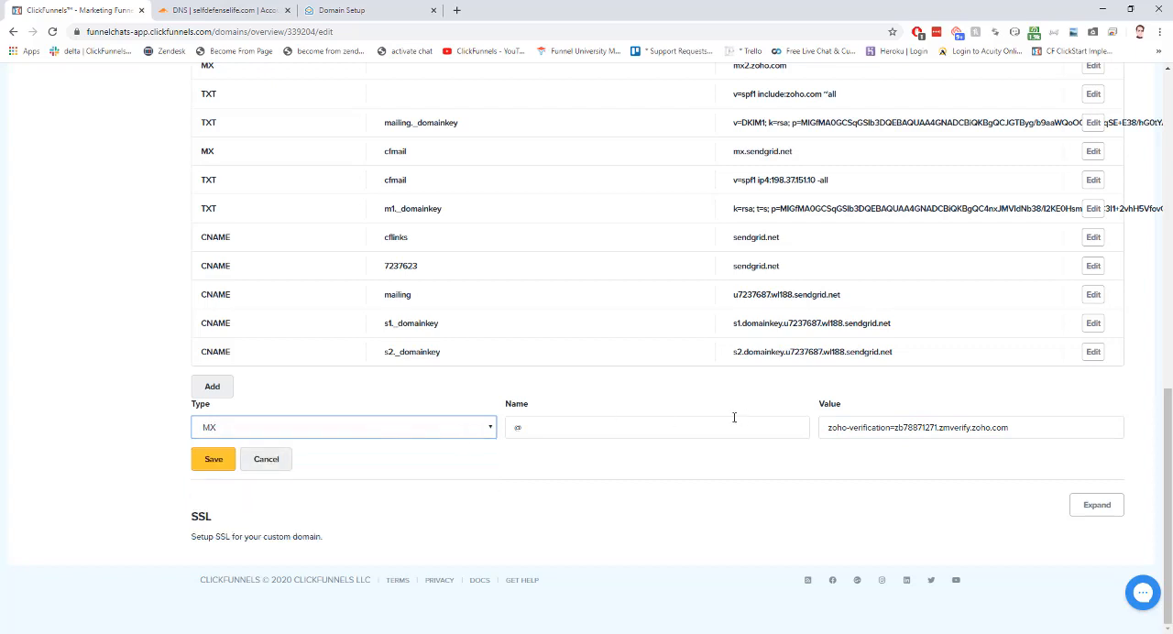
Return to the Zoho Mail domain setup, verify selfdefenselife.com by TXT and create the administrator's email account
click(224, 12)
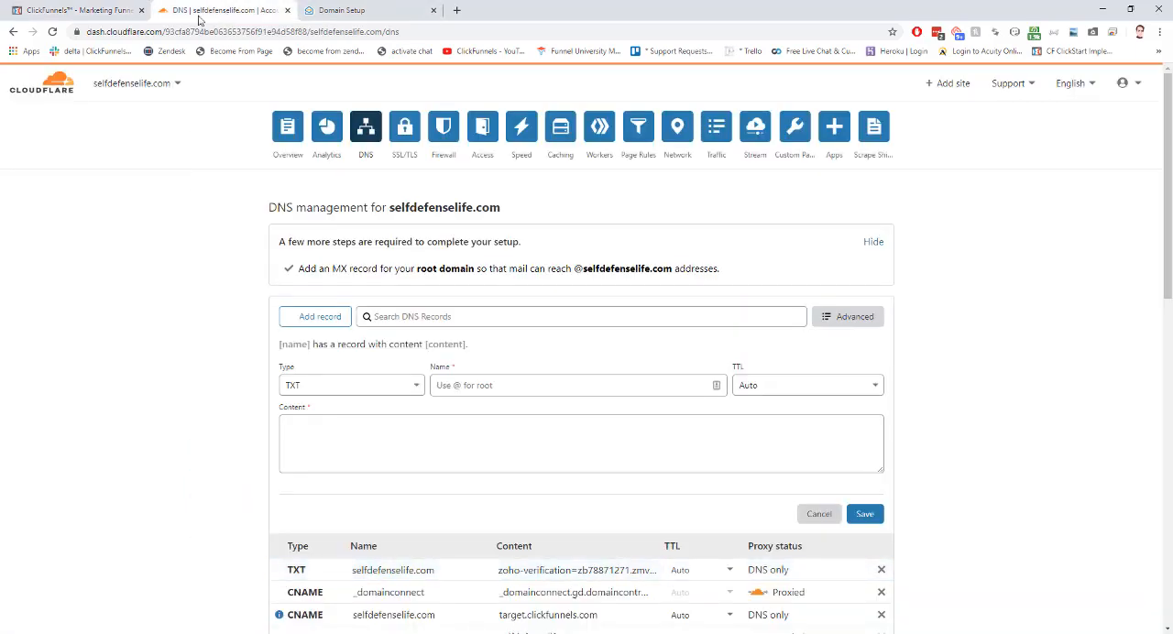
click(353, 11)
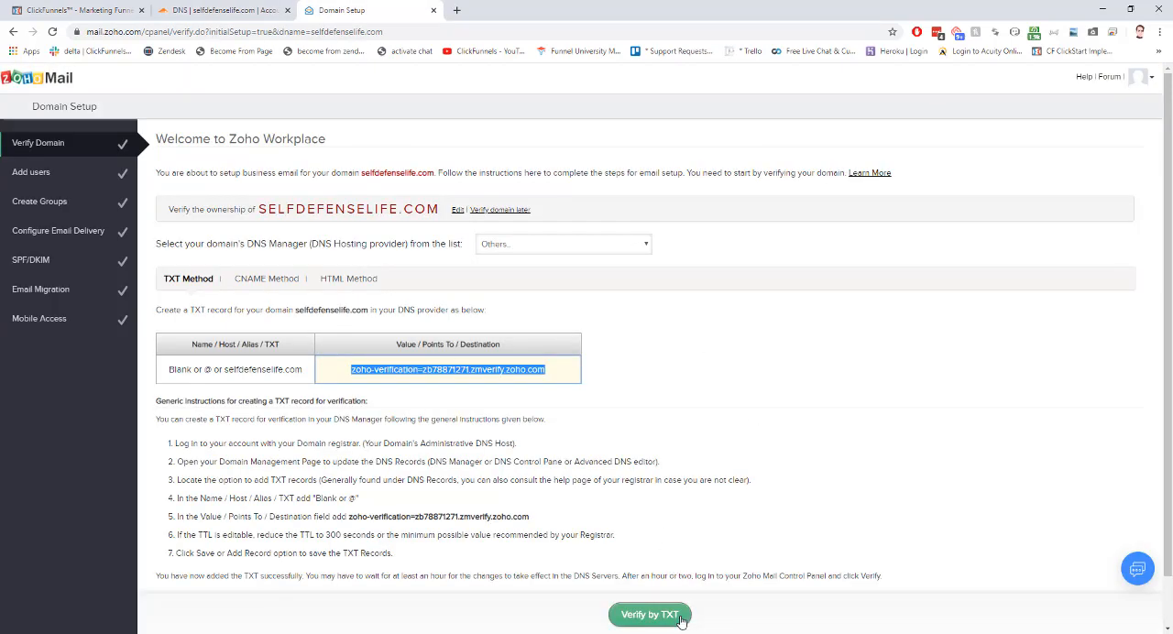
click(650, 621)
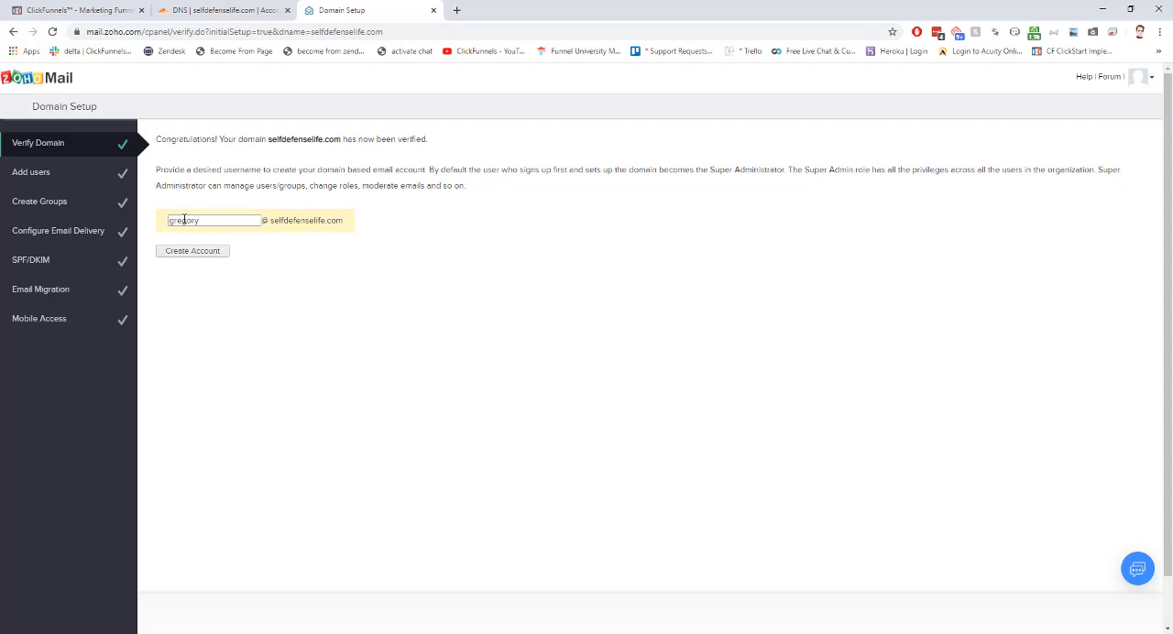
click(196, 254)
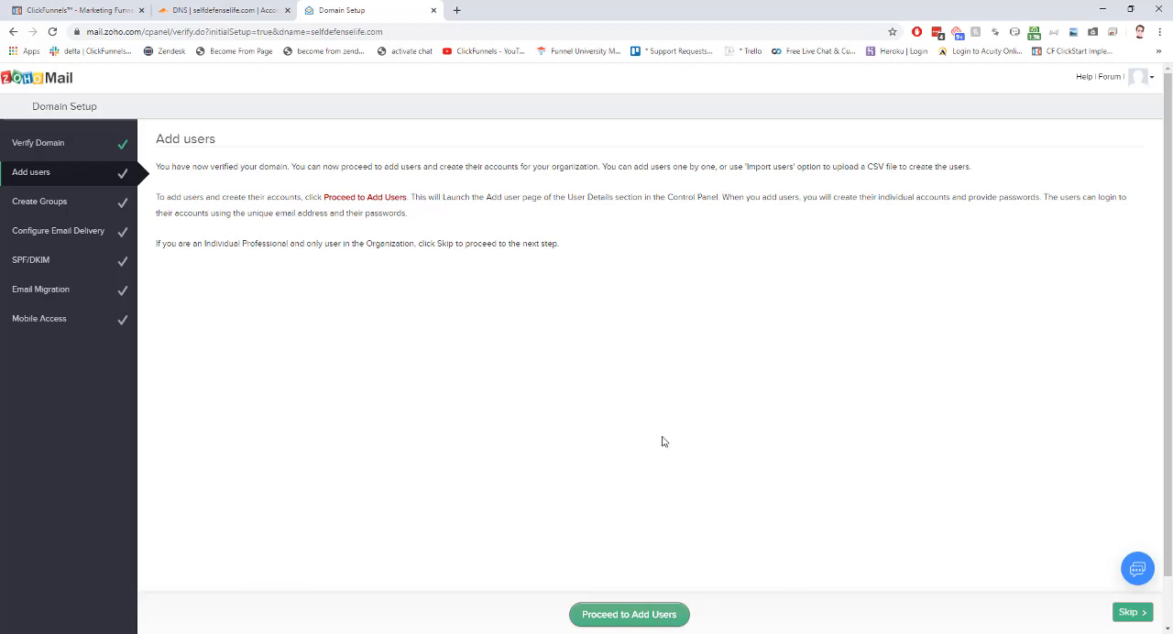
Skip adding users and examine the MX records and instructions for configuring email delivery
click(1129, 615)
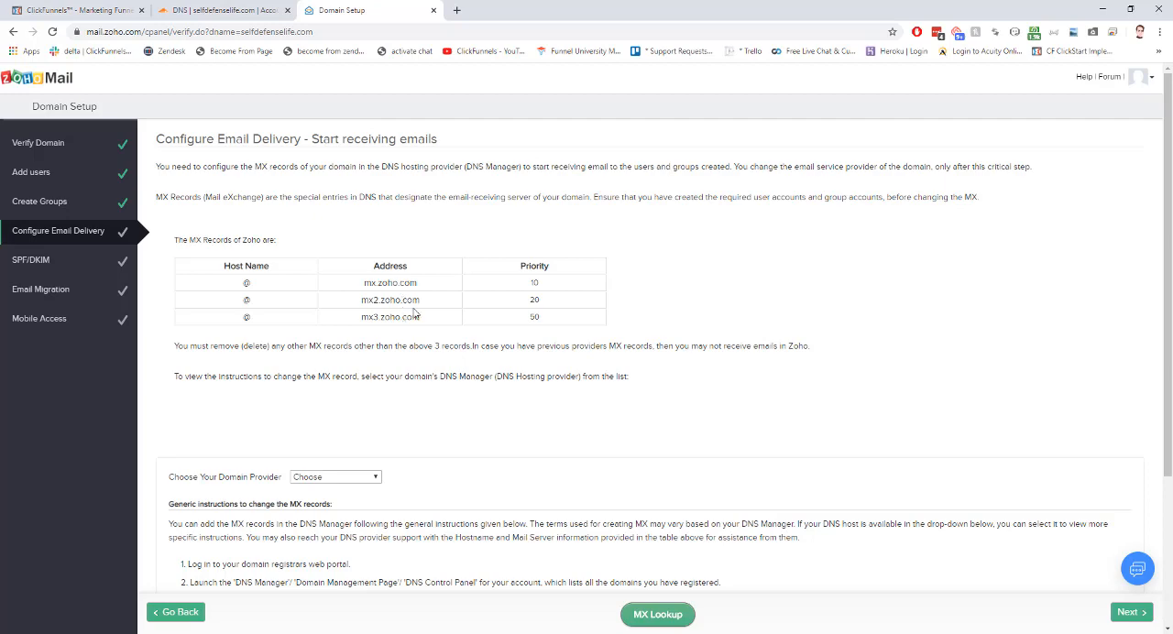
scroll(399, 267, down, 1)
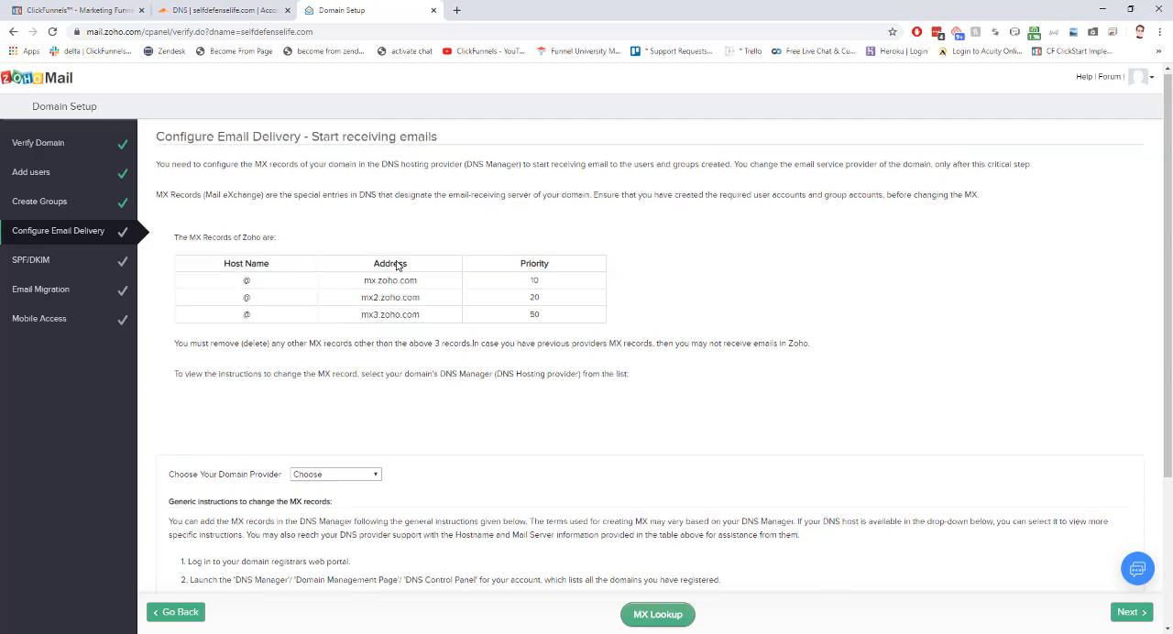
scroll(399, 266, down, 2)
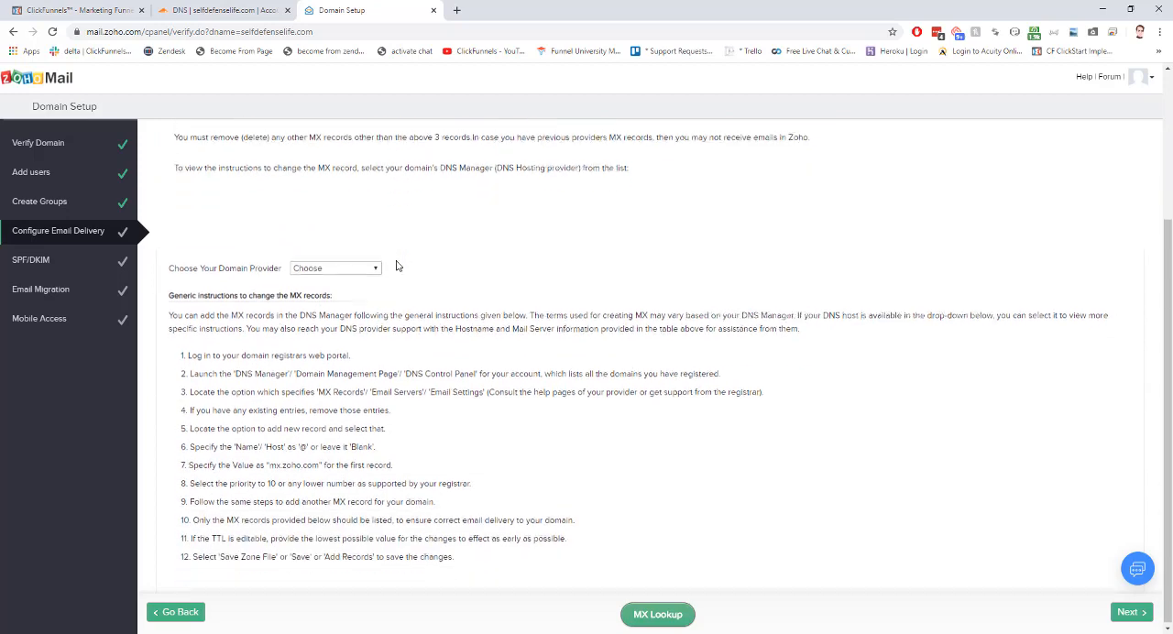
scroll(396, 266, up, 3)
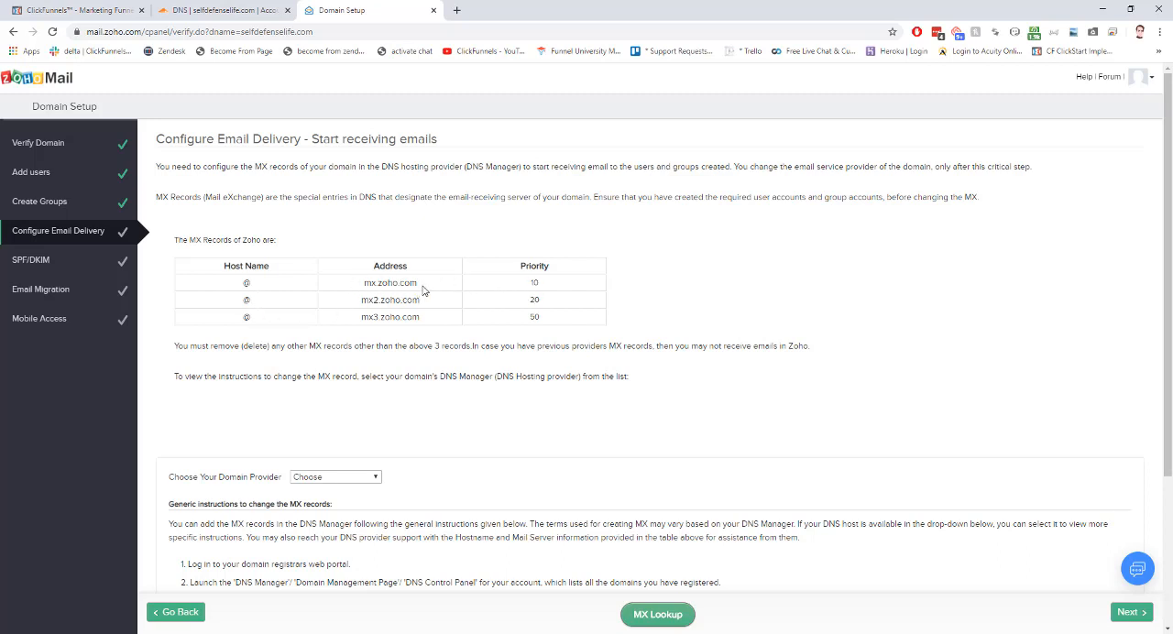
Copy the first Zoho MX address, mx.zoho.com, and switch to the Cloudflare DNS records
drag(423, 286, 363, 285)
right_click(376, 285)
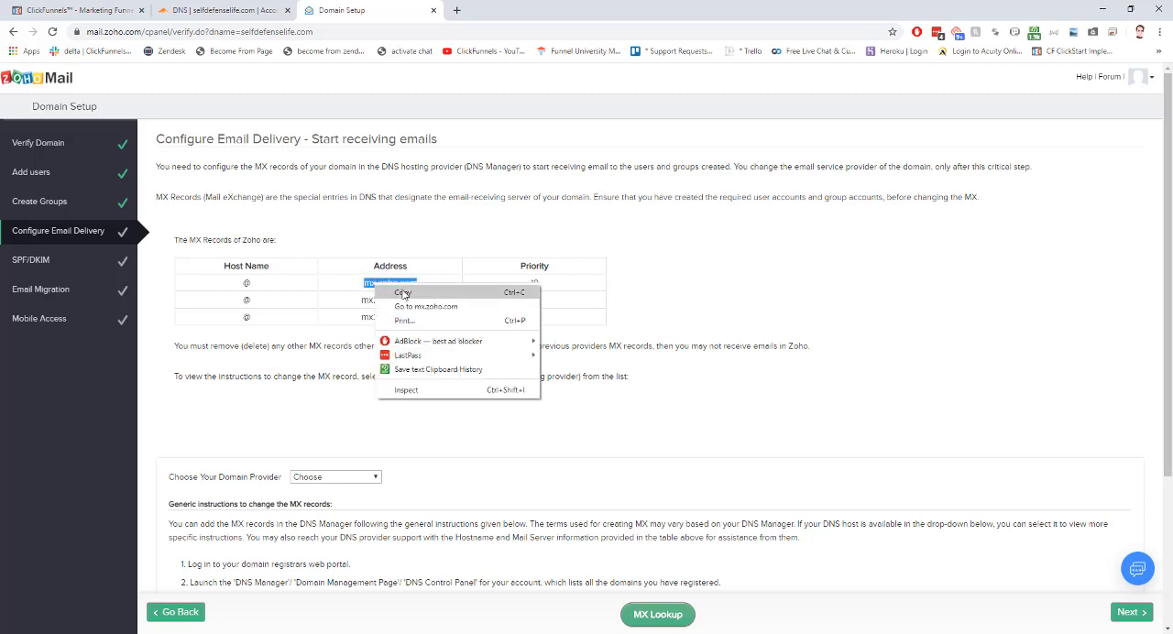
click(403, 293)
click(211, 11)
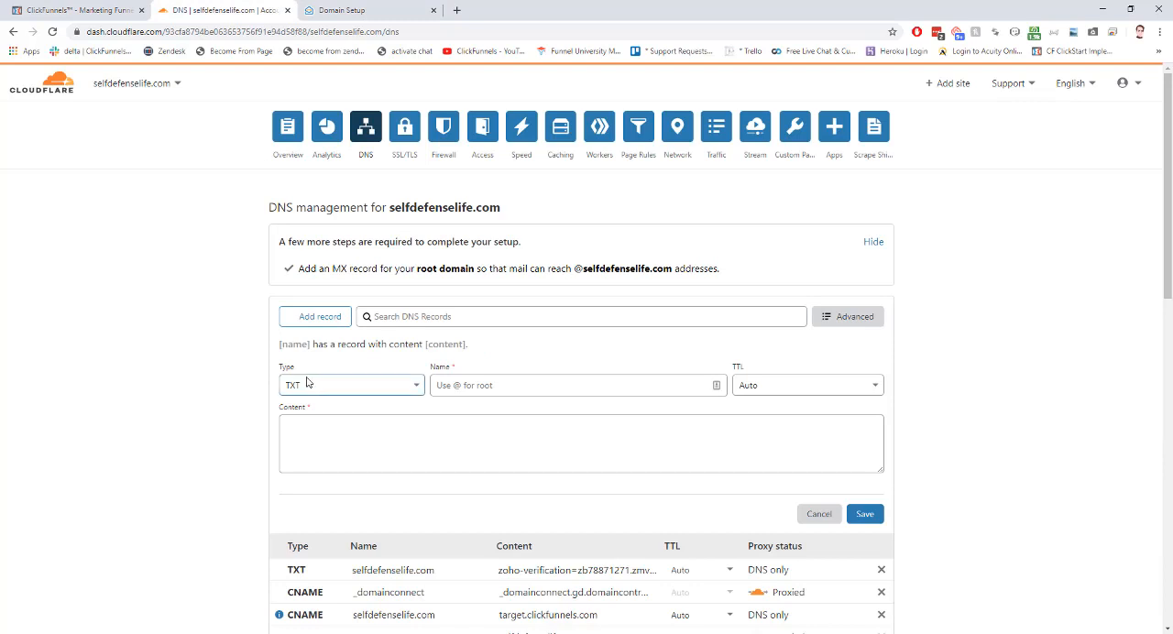
Add an MX record for @ with mail server mx.zoho.com and priority 10, checking the priority in the Zoho Mail domain setup
click(356, 392)
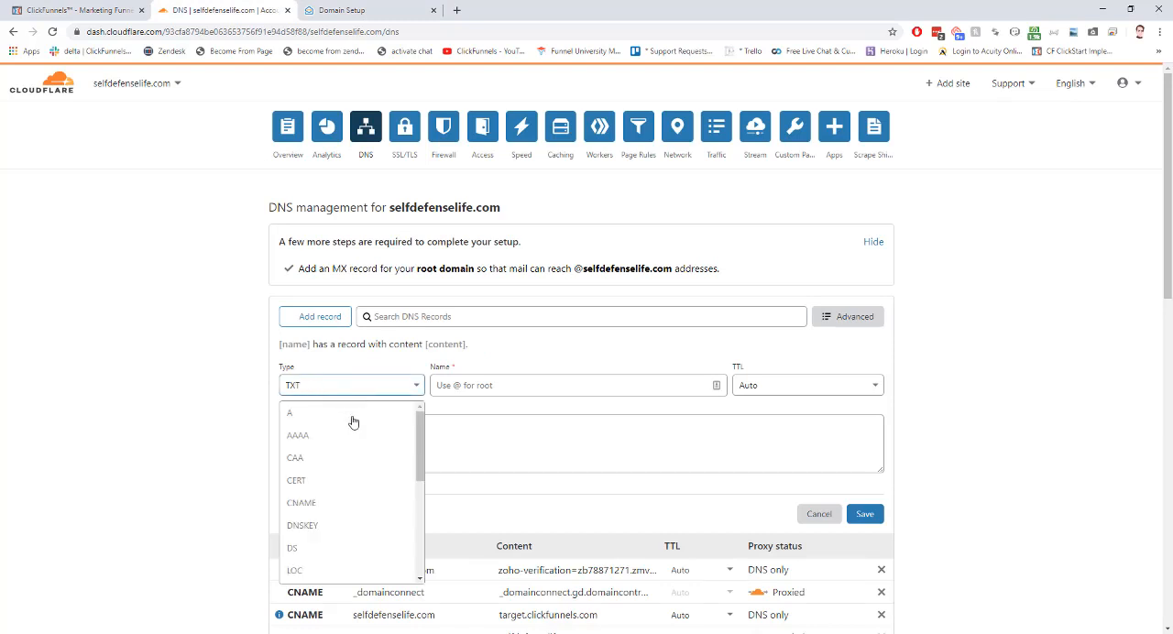
scroll(356, 446, down, 3)
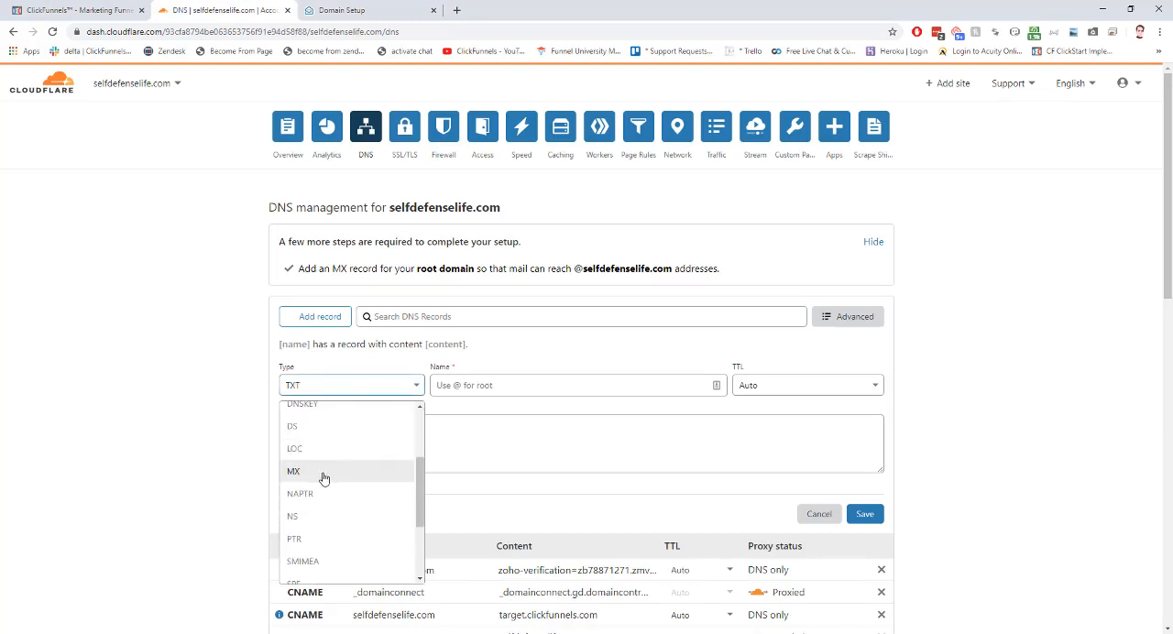
click(322, 478)
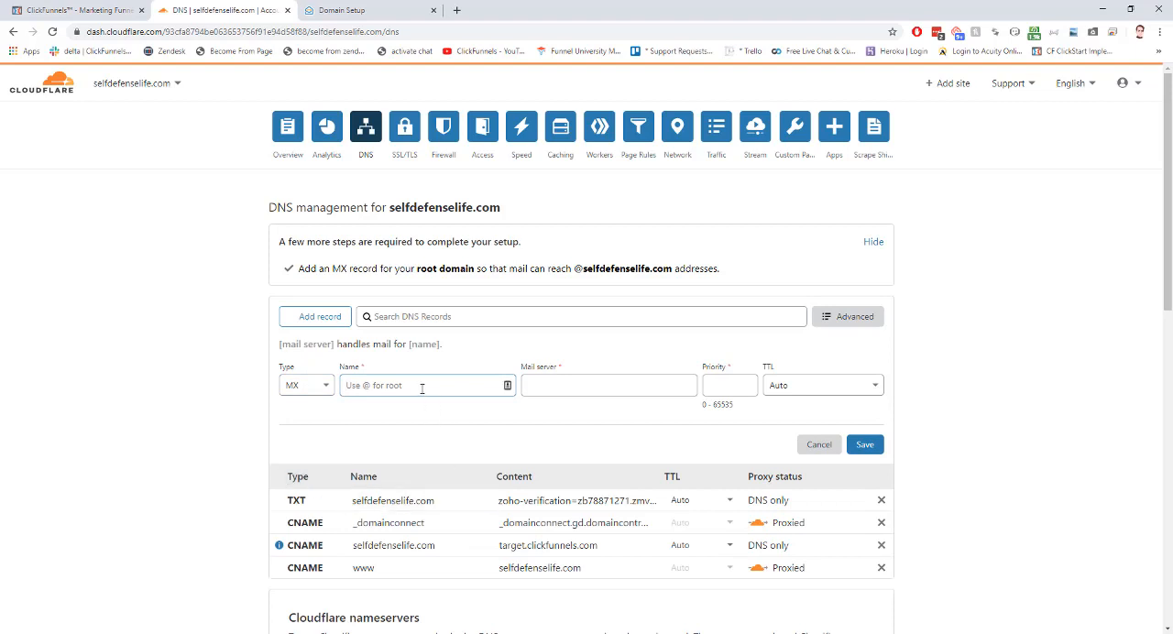
text(@)
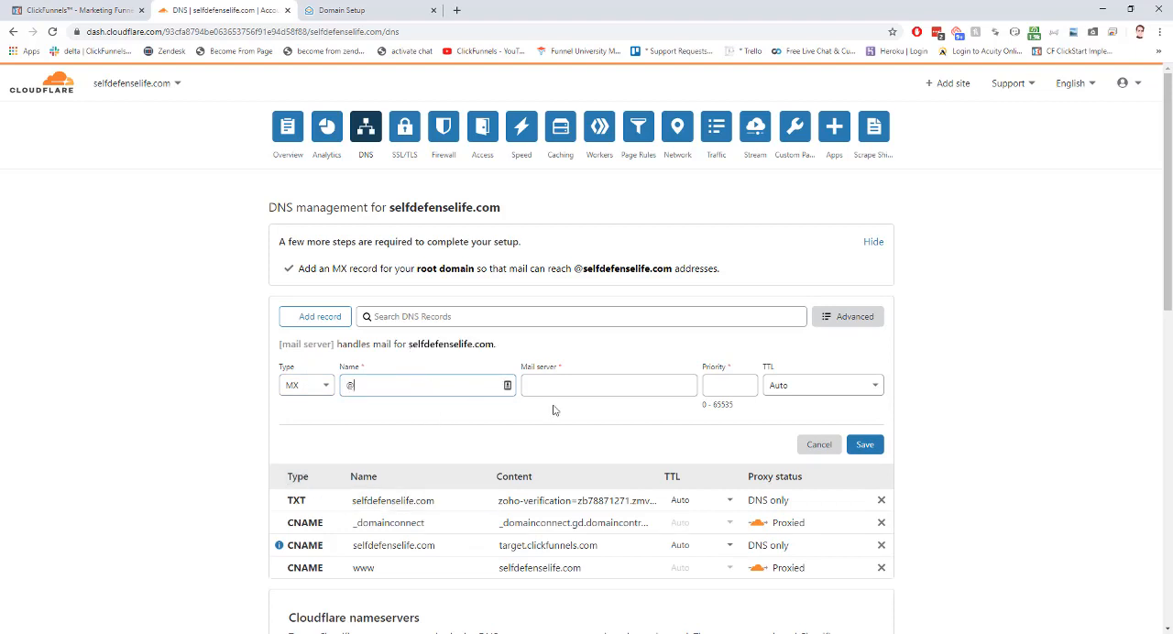
click(583, 385)
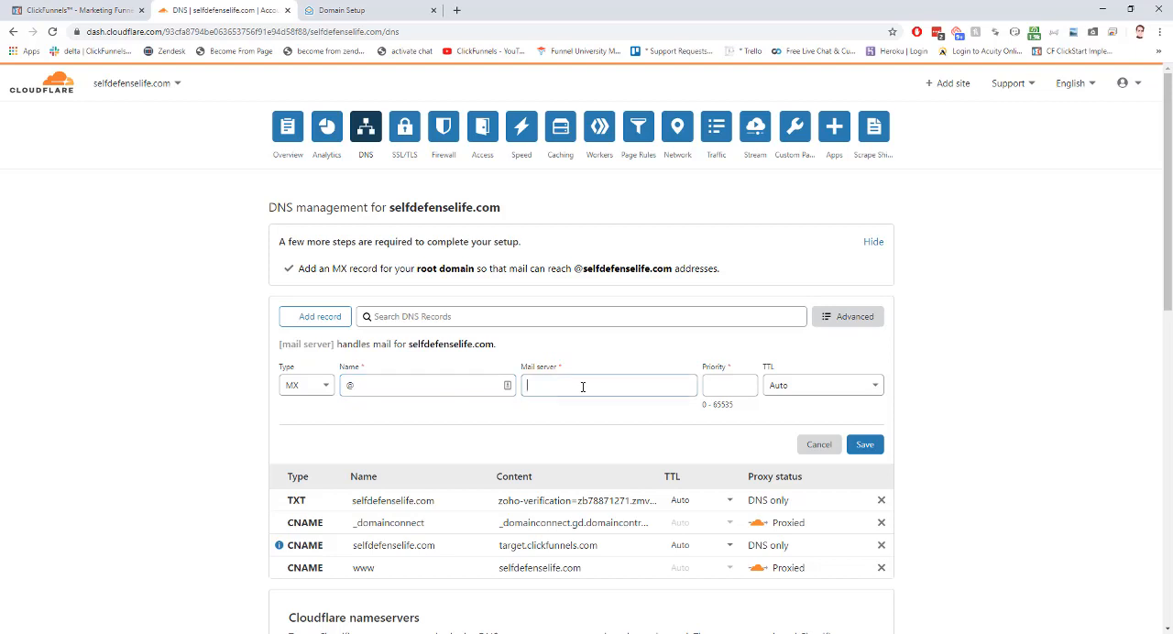
key(ctrl+v)
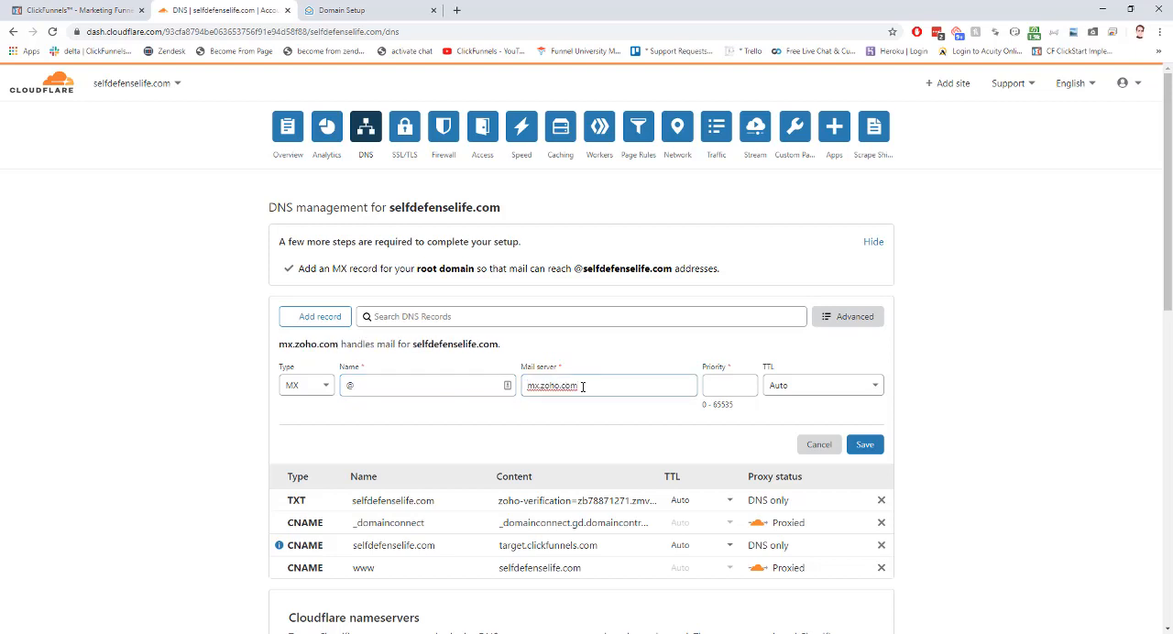
click(354, 11)
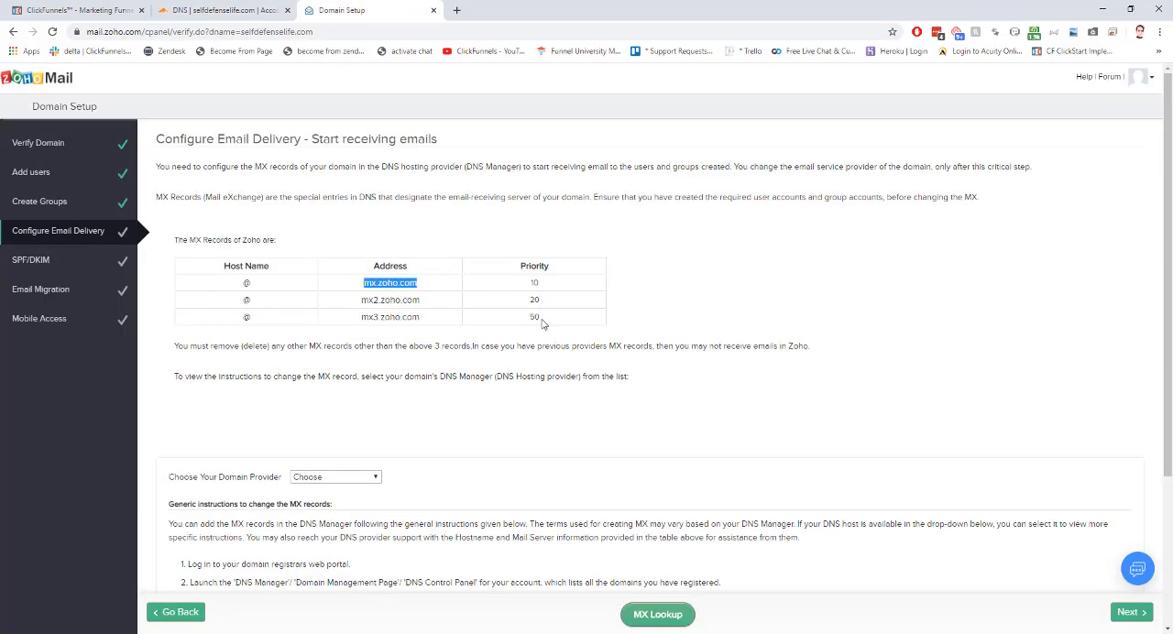
click(228, 11)
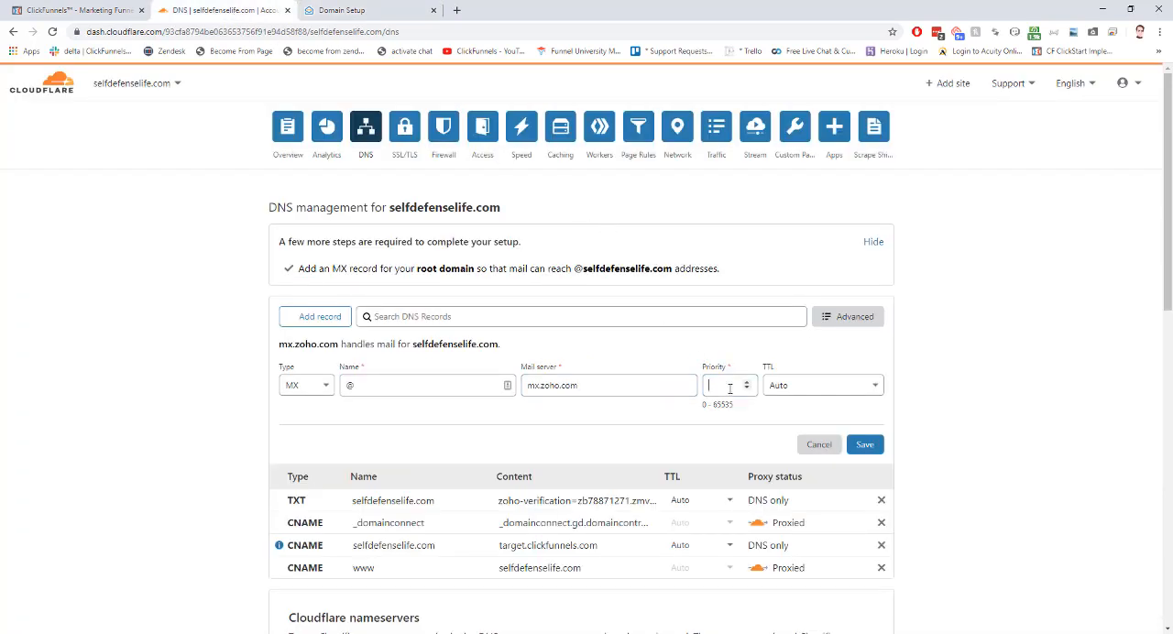
text(10)
click(867, 448)
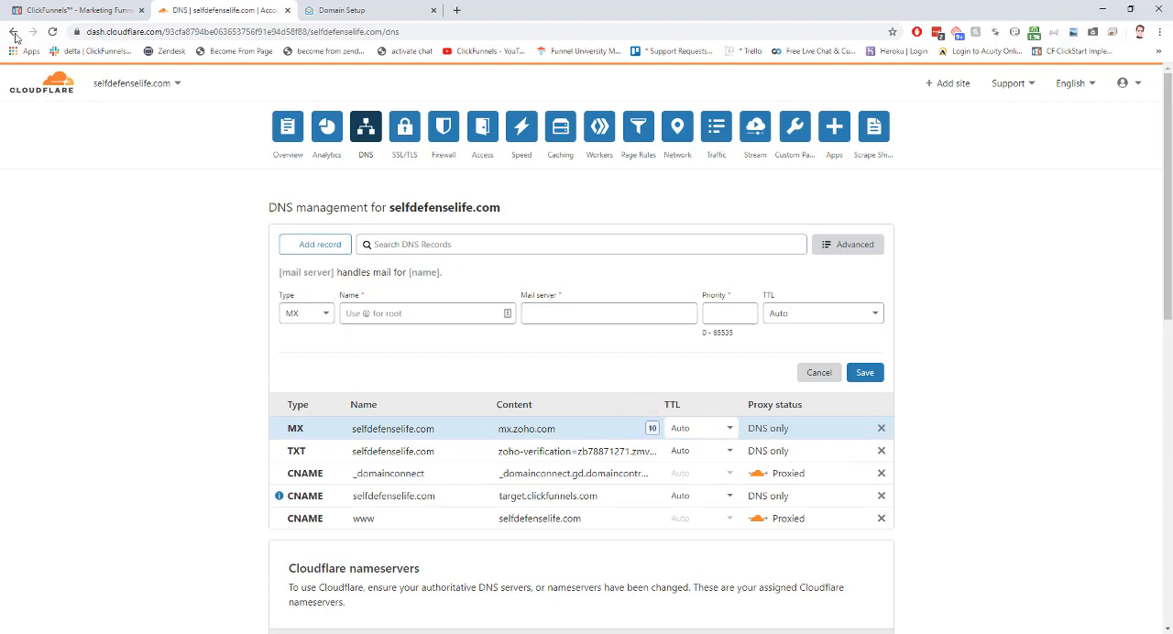
Copy the second MX address, mx2.zoho.com, from the Zoho Mail domain setup and return to the Cloudflare DNS records
click(71, 10)
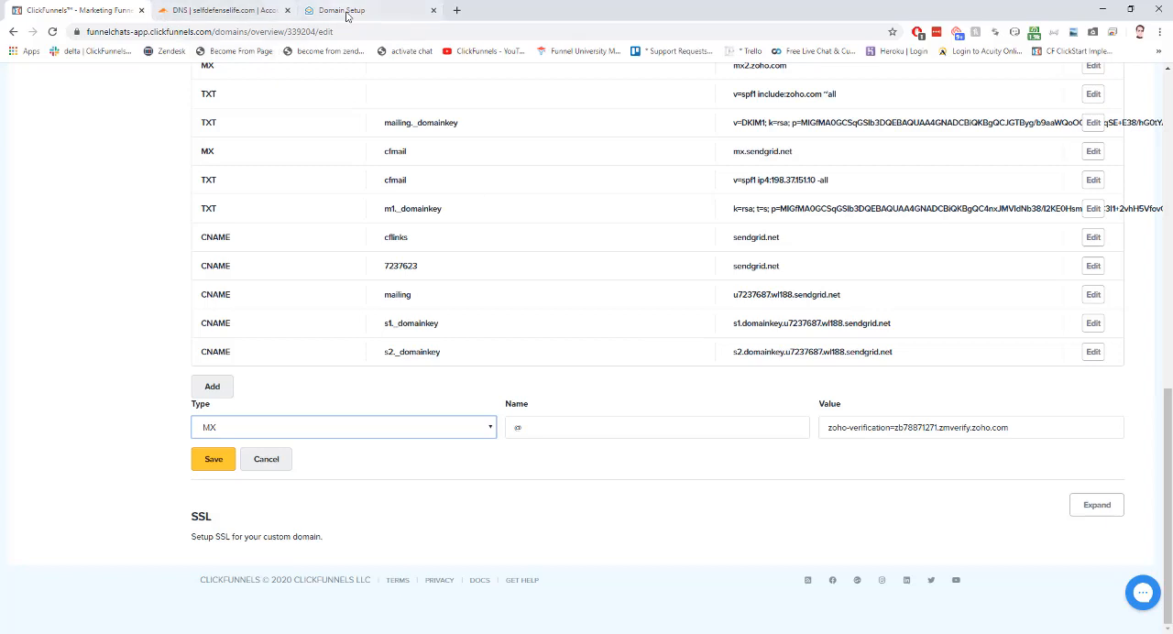
click(223, 13)
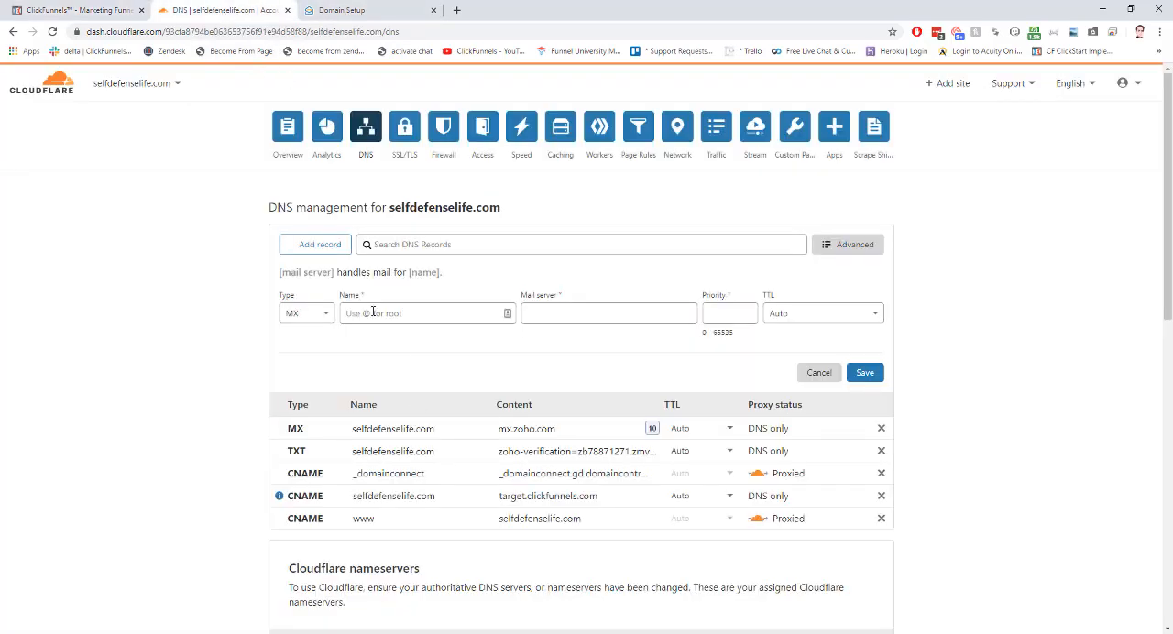
click(378, 10)
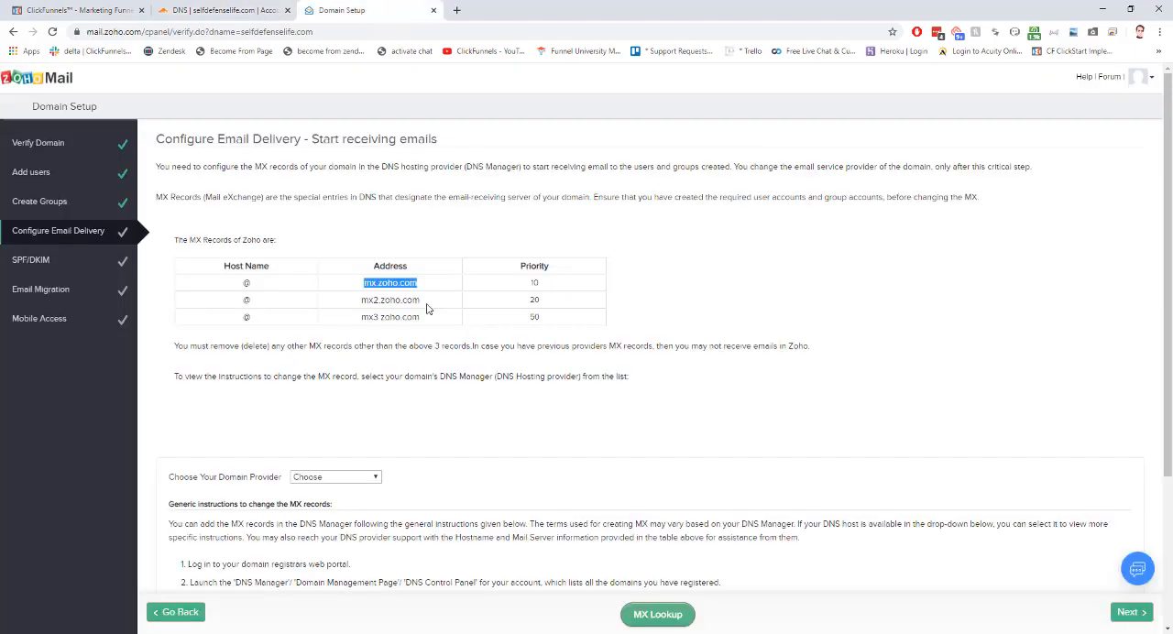
drag(425, 301, 360, 301)
right_click(382, 300)
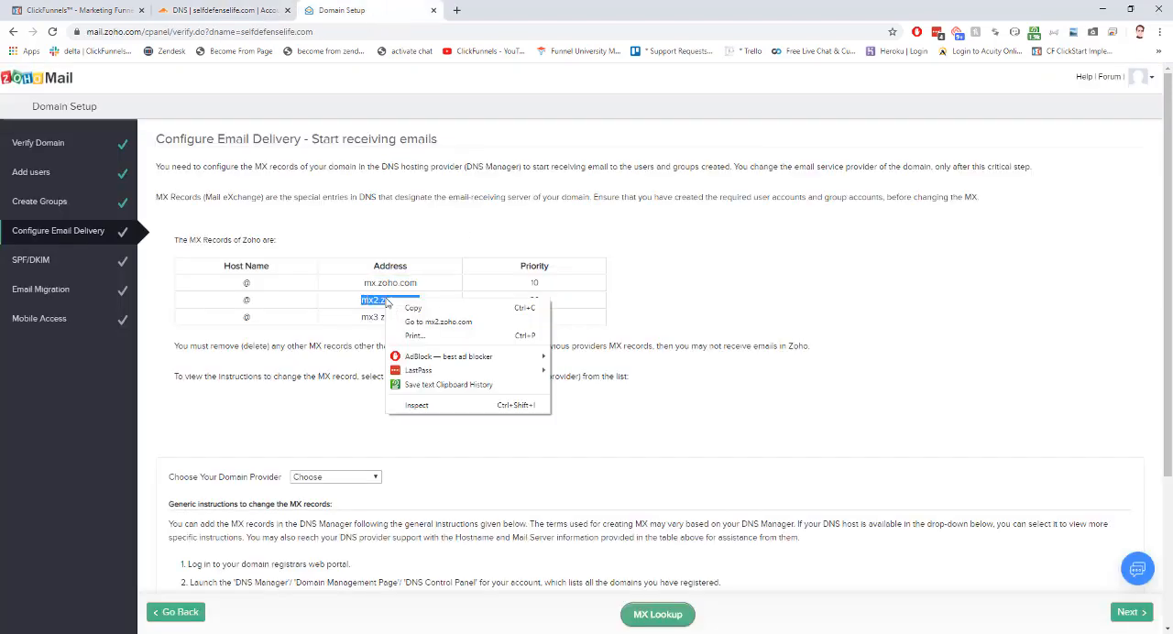
click(408, 309)
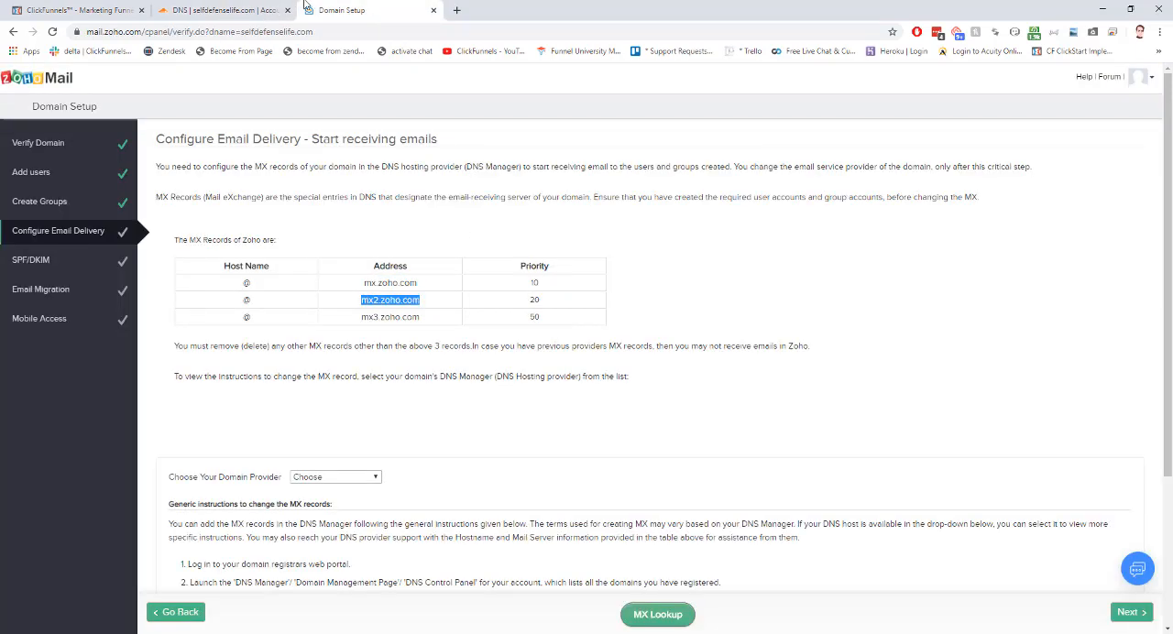
click(236, 13)
Add a second MX record with name @, mail server mx2.zoho.com and priority 20
click(559, 312)
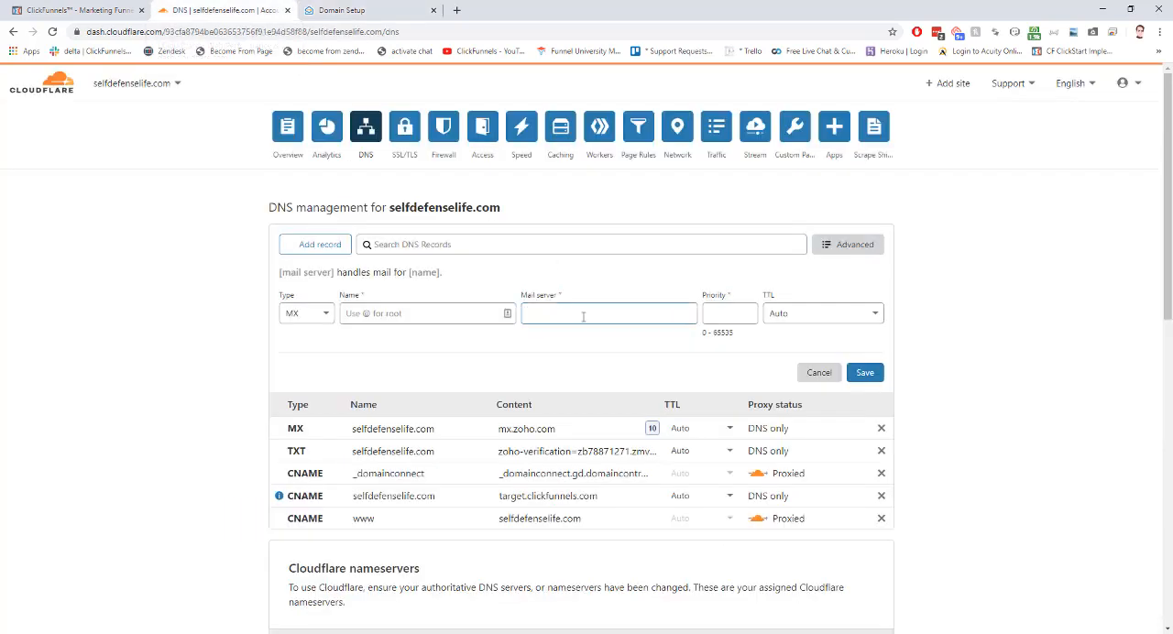
key(ctrl+v)
click(468, 314)
text(@)
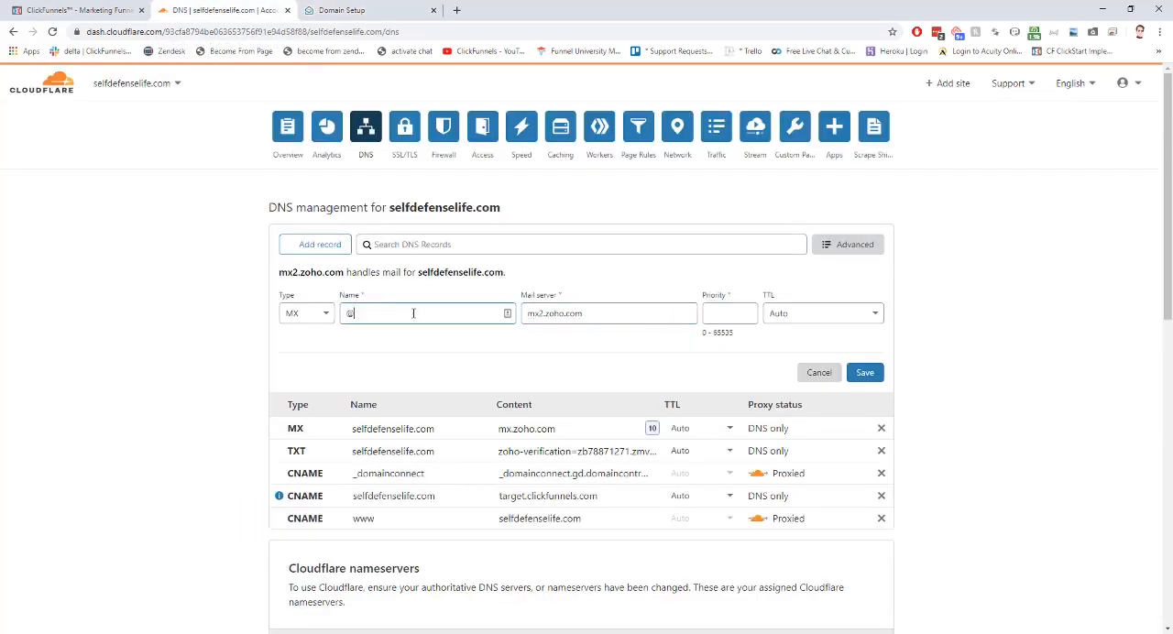
click(726, 314)
click(863, 372)
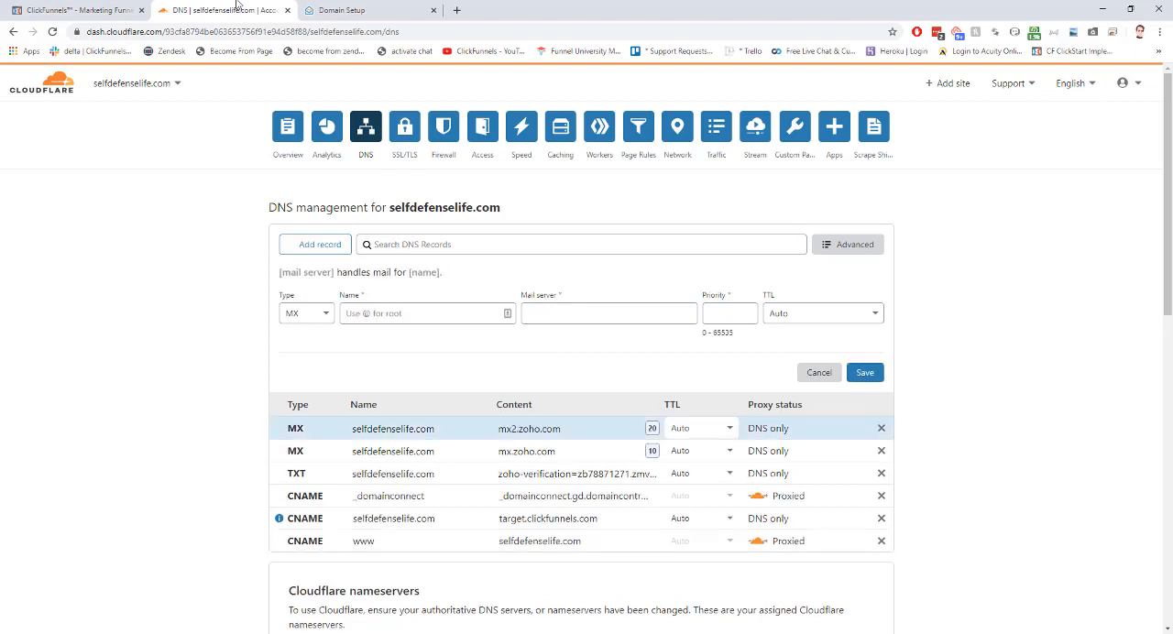
Copy the third MX address, mx3.zoho.com, from the Zoho Mail domain setup and switch back to the Cloudflare DNS records
click(344, 11)
drag(422, 317, 365, 318)
right_click(365, 318)
click(396, 327)
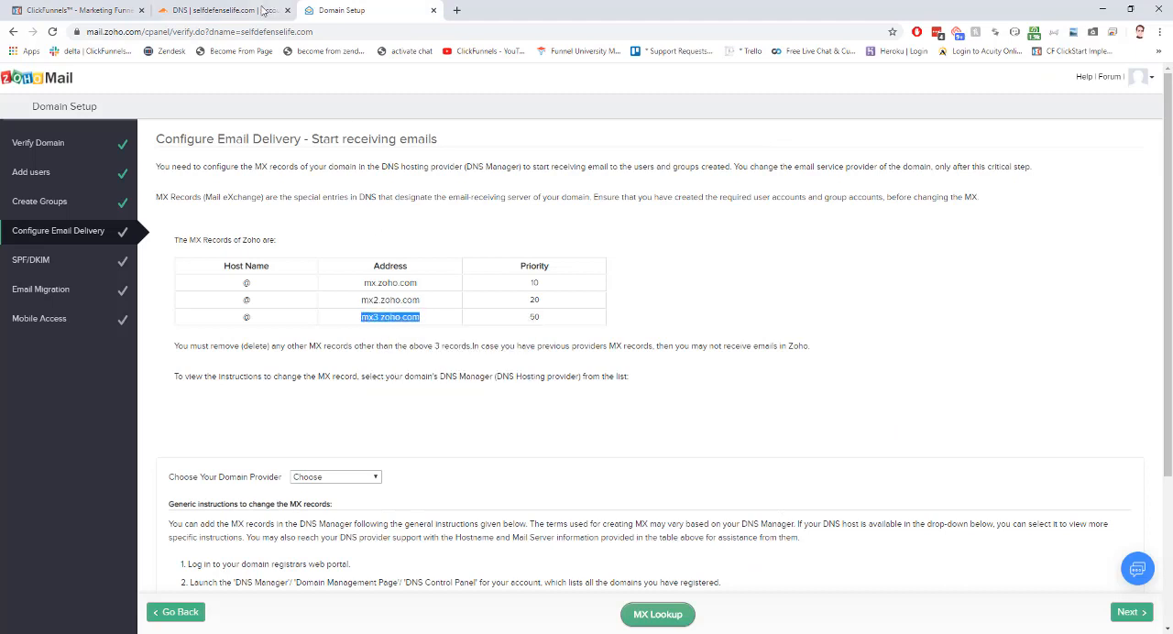
click(239, 11)
Add a third MX record with name @, mail server mx3.zoho.com and priority 50
click(412, 312)
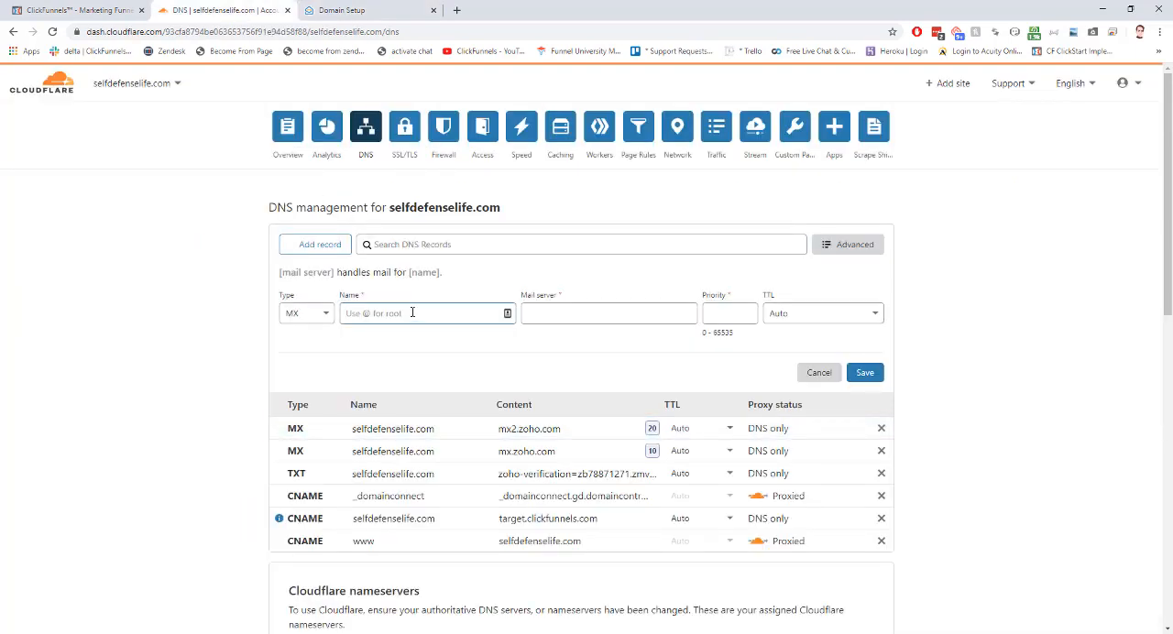
text(@)
right_click(550, 308)
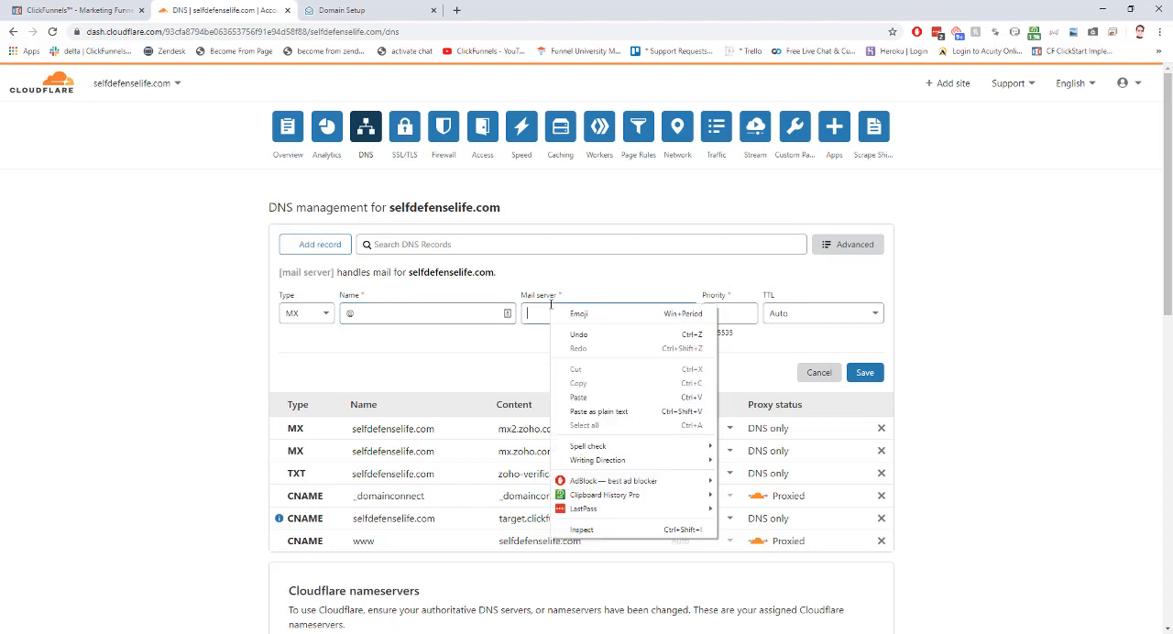
click(578, 398)
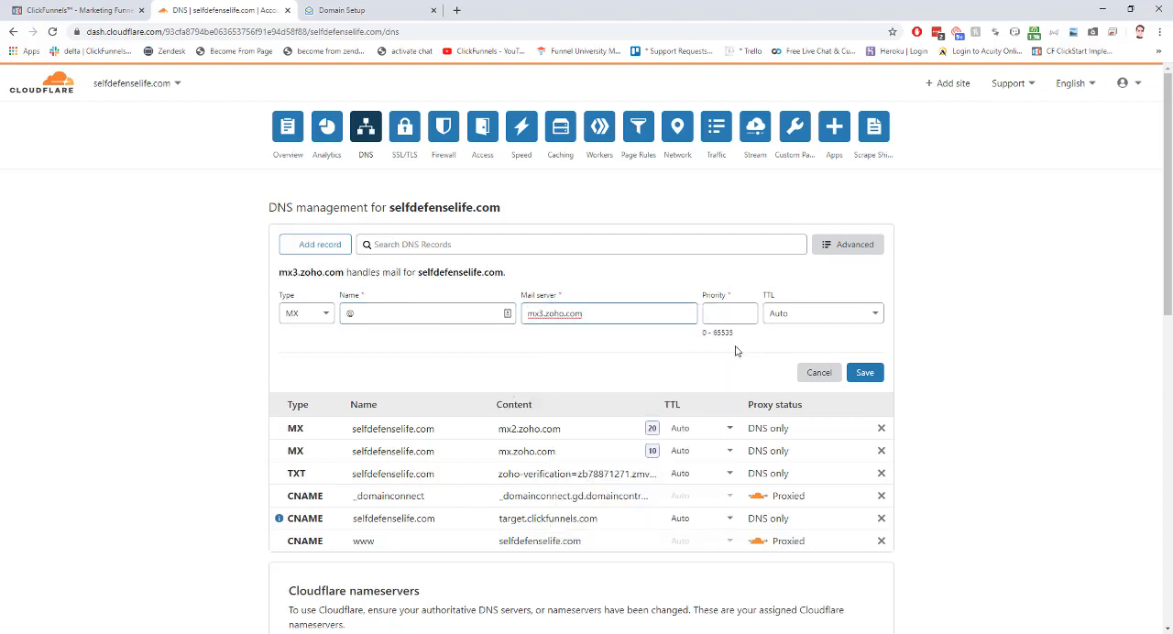
click(732, 313)
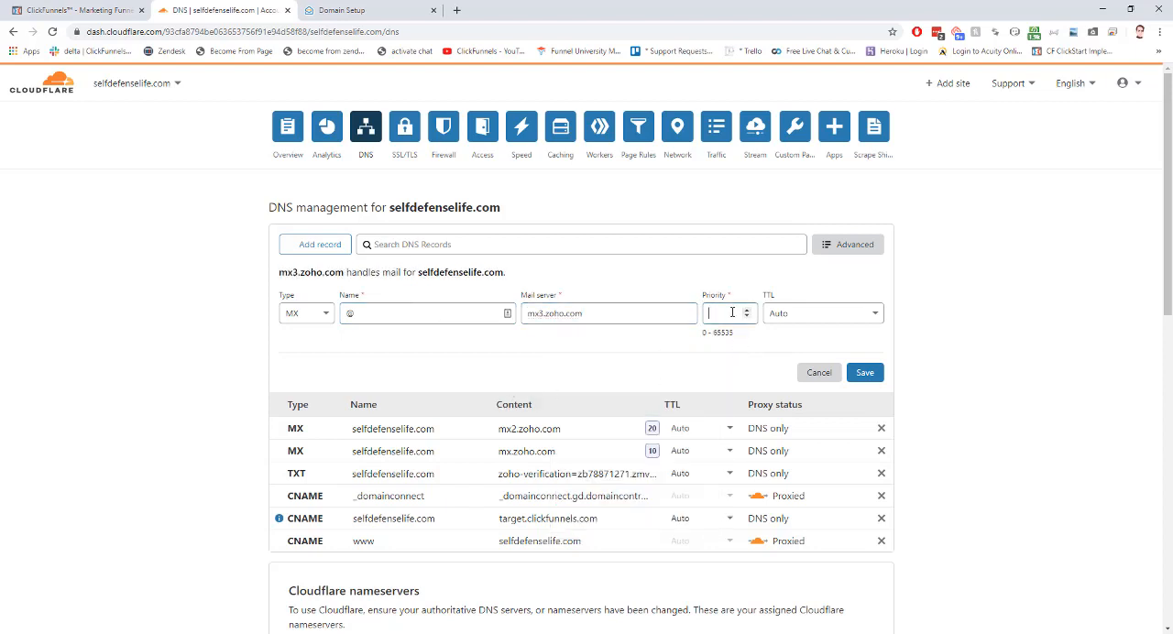
text(50)
click(864, 372)
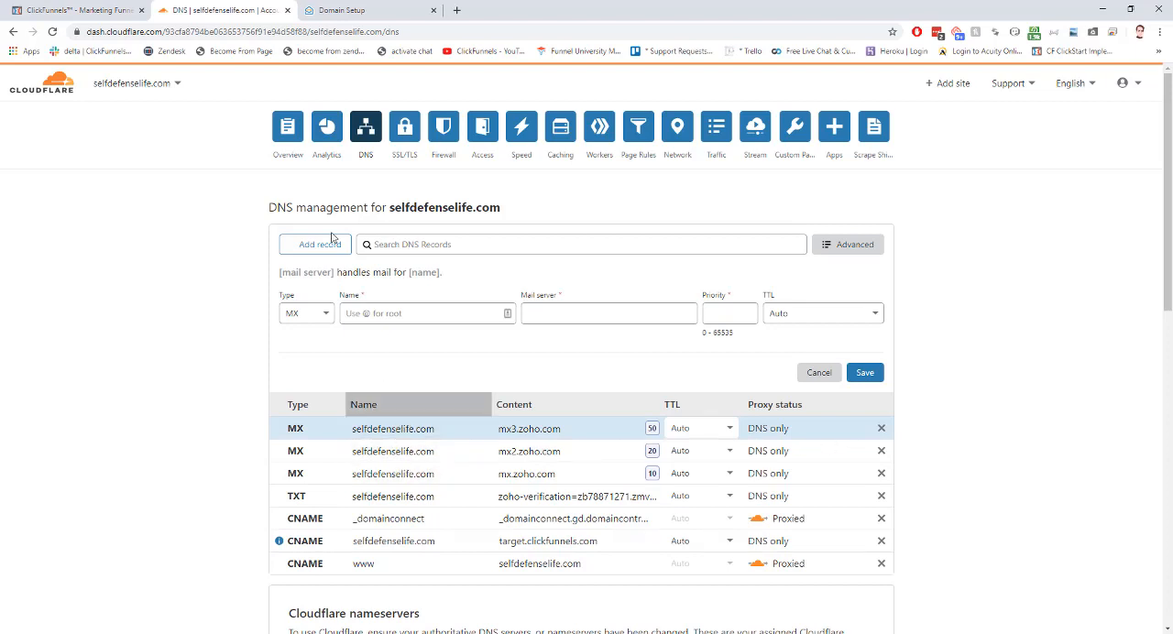
Return to the Zoho Mail domain setup, run the MX lookup for the domain and continue to the SPF/DKIM stage
click(353, 10)
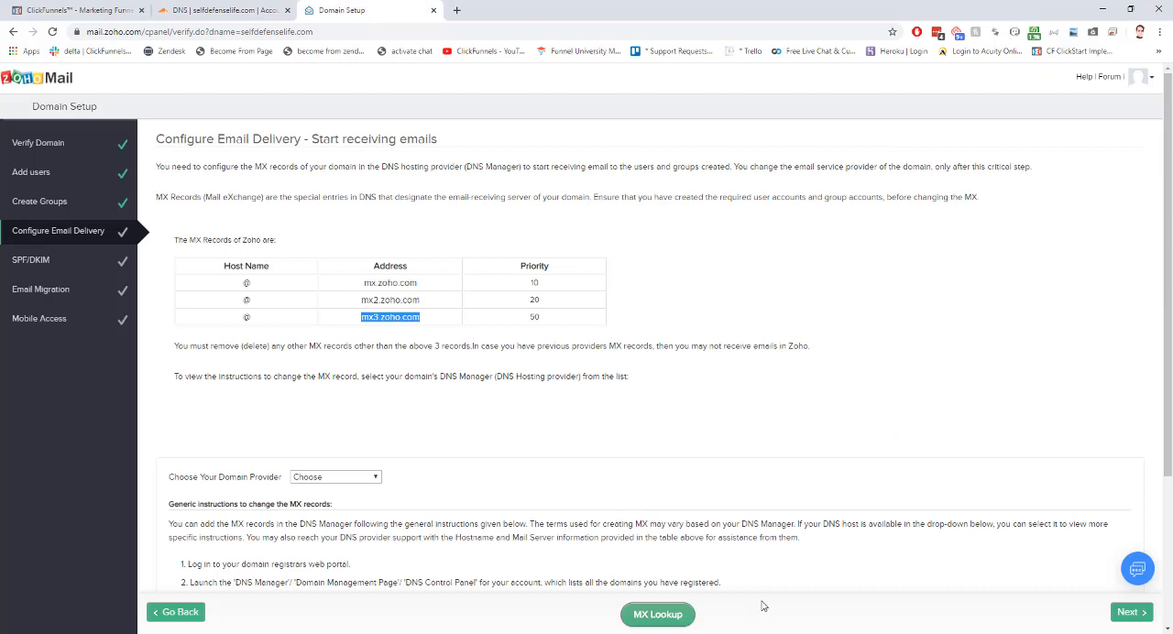
click(671, 623)
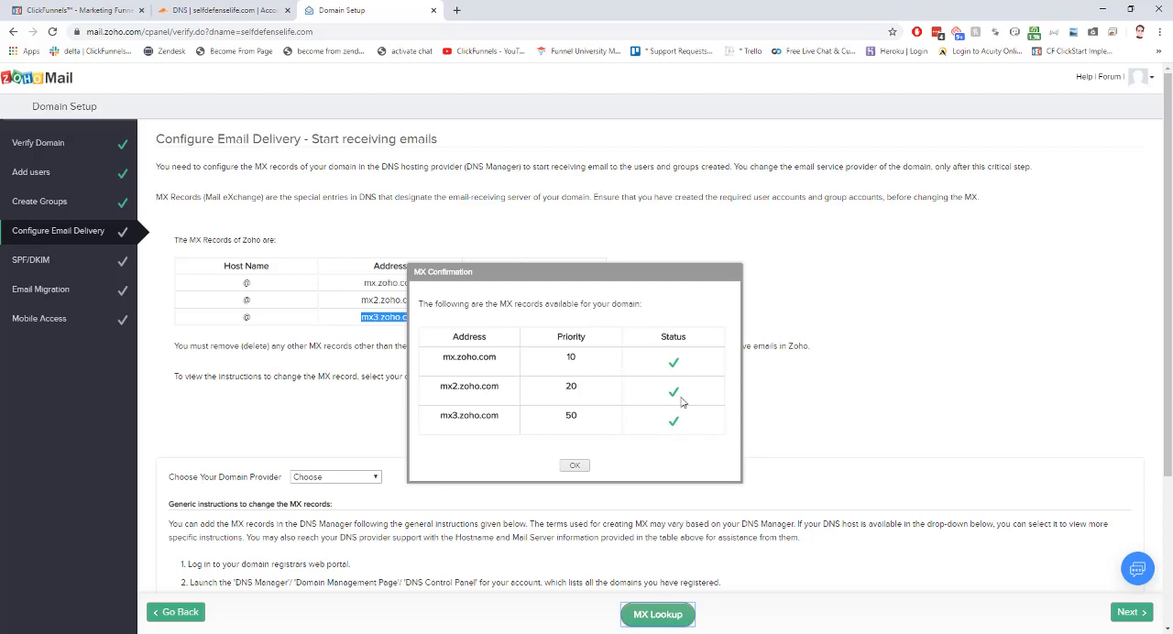
click(575, 466)
click(1137, 620)
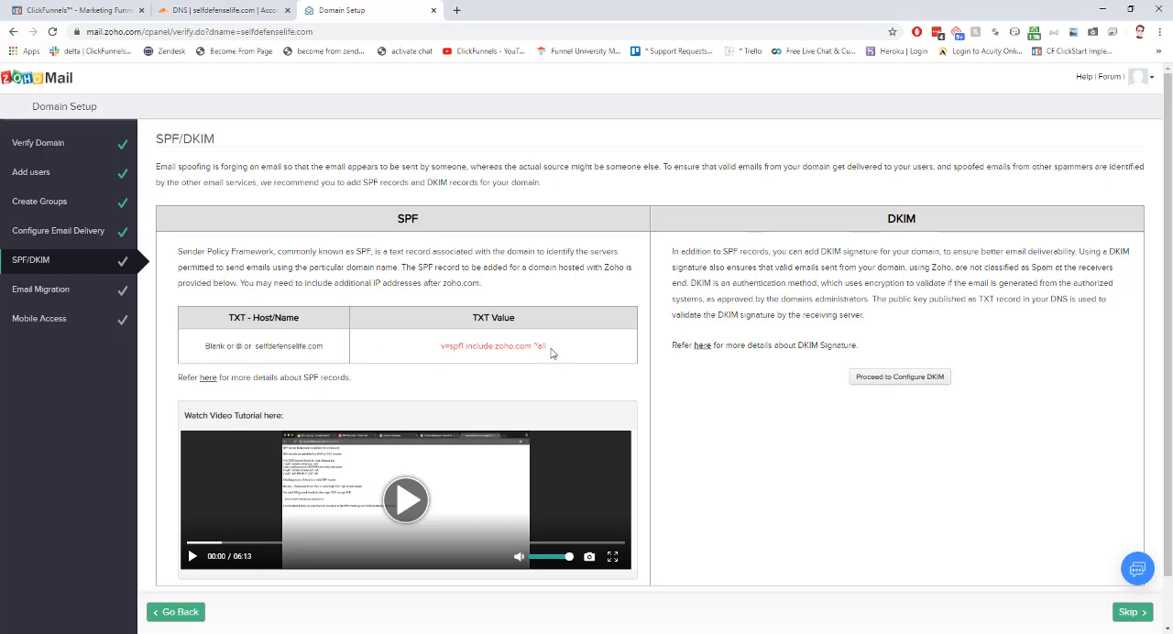
Copy the SPF TXT value v=spf1 include:zoho.com ~all and switch to the Cloudflare DNS records
drag(550, 349, 438, 347)
right_click(467, 346)
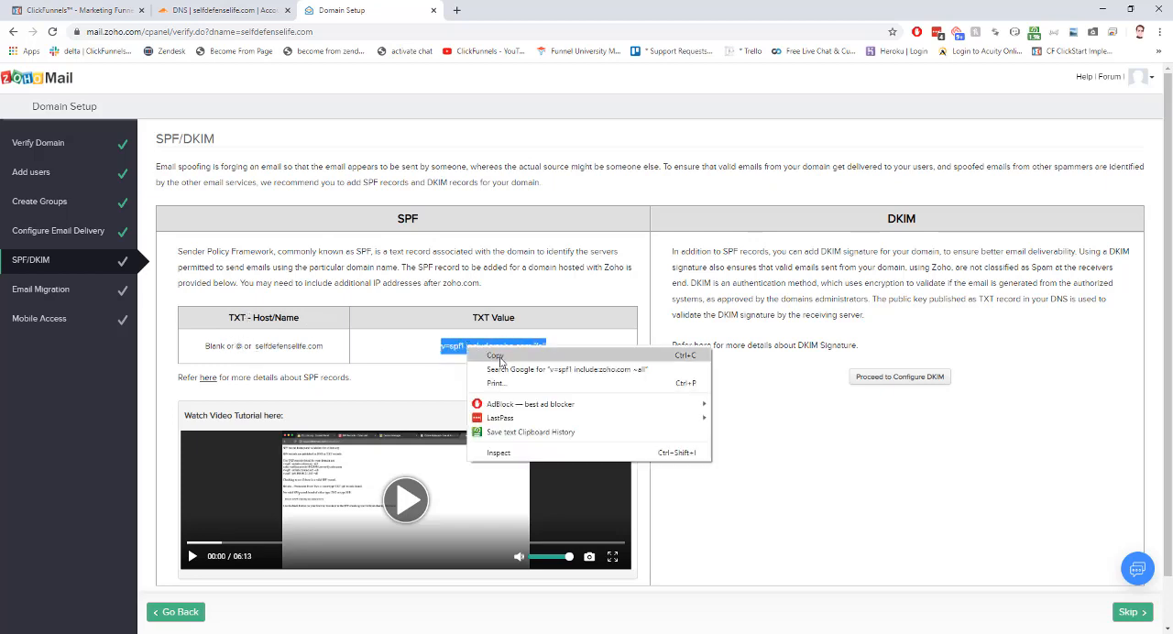
click(504, 359)
click(214, 13)
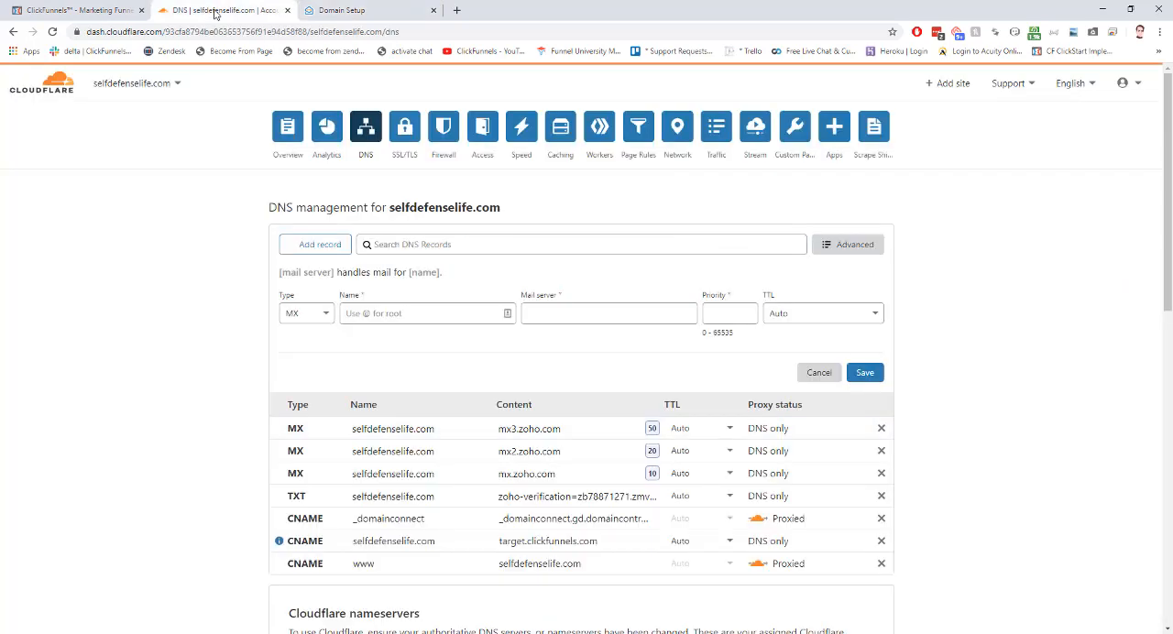
Add a TXT record with name @ and content v=spf1 include:zoho.com ~all
click(322, 319)
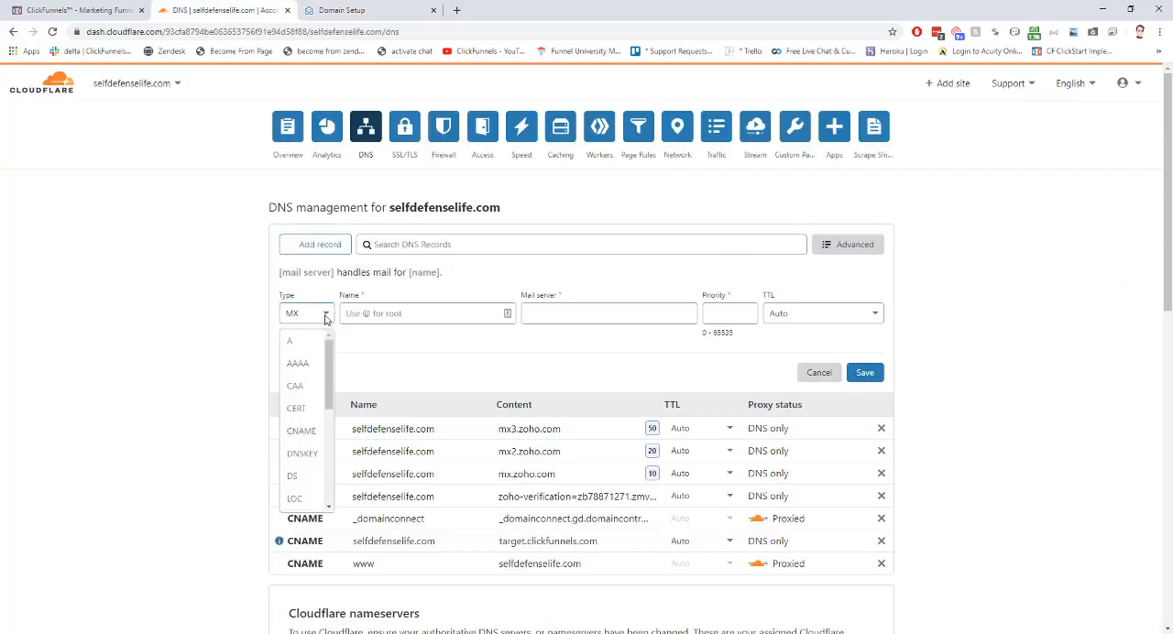
scroll(322, 413, down, 3)
scroll(323, 417, down, 2)
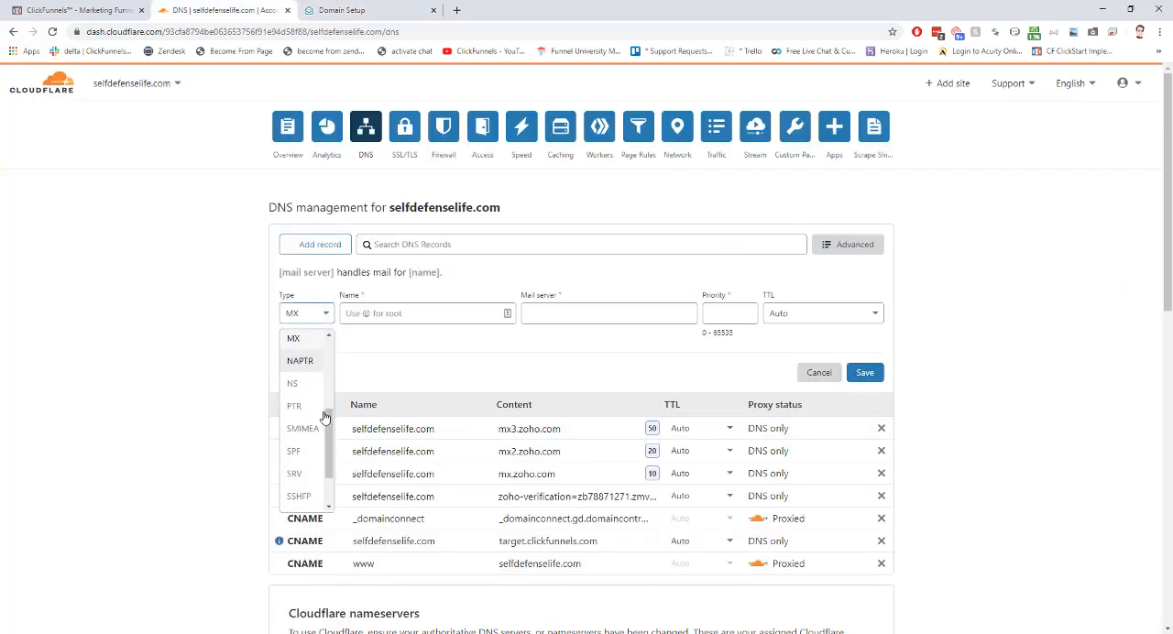
click(303, 479)
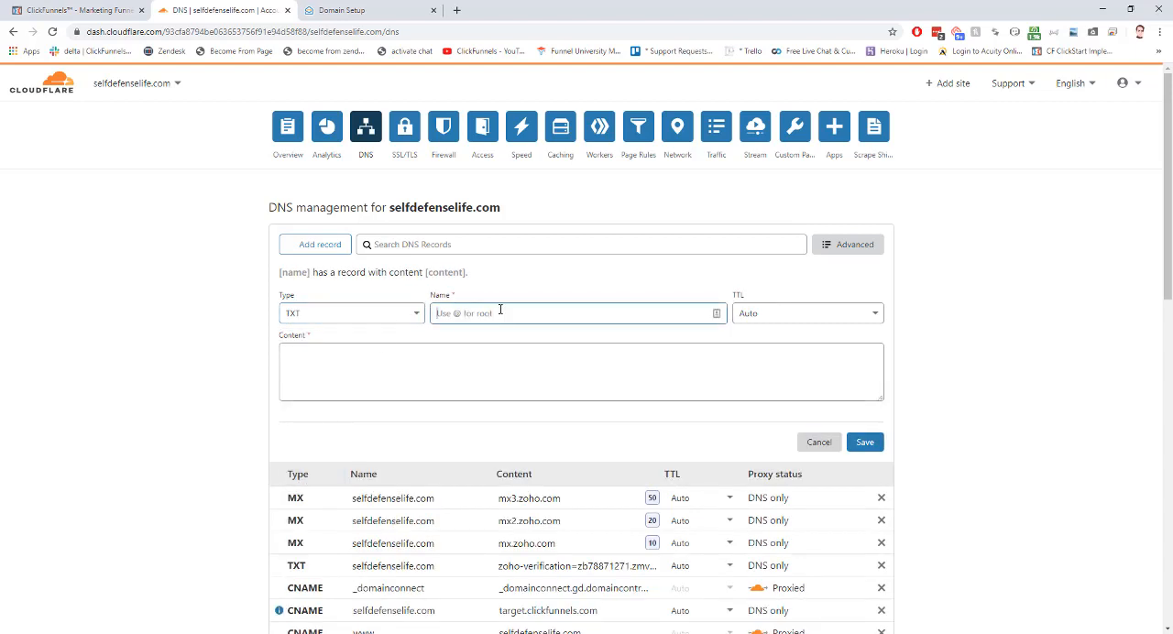
text(@)
click(434, 354)
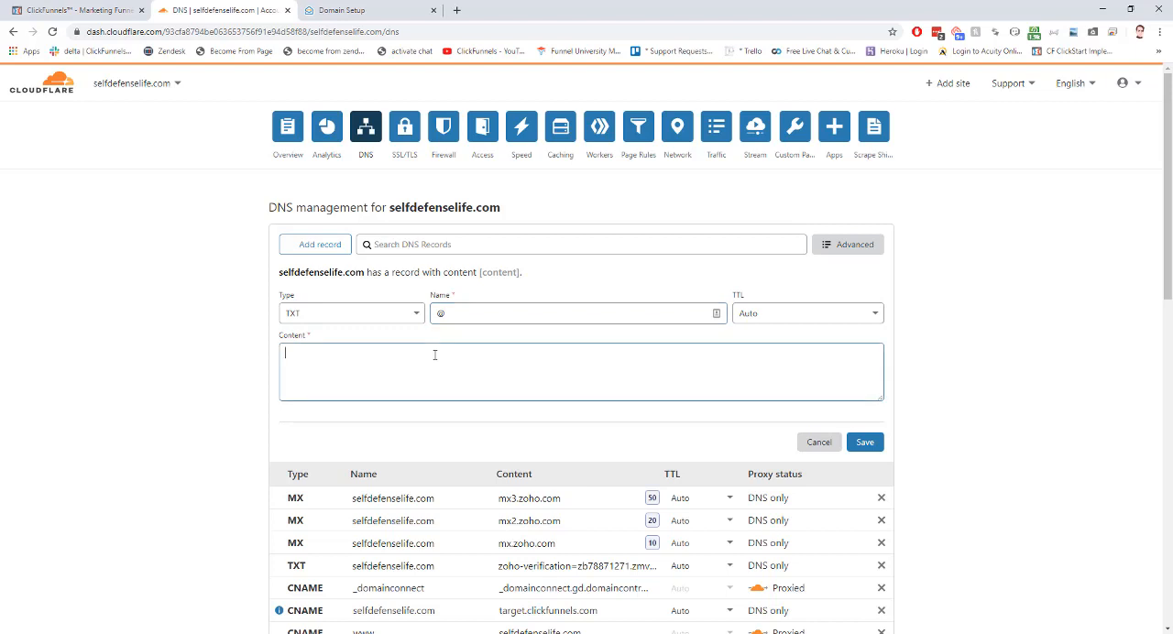
key(ctrl+v)
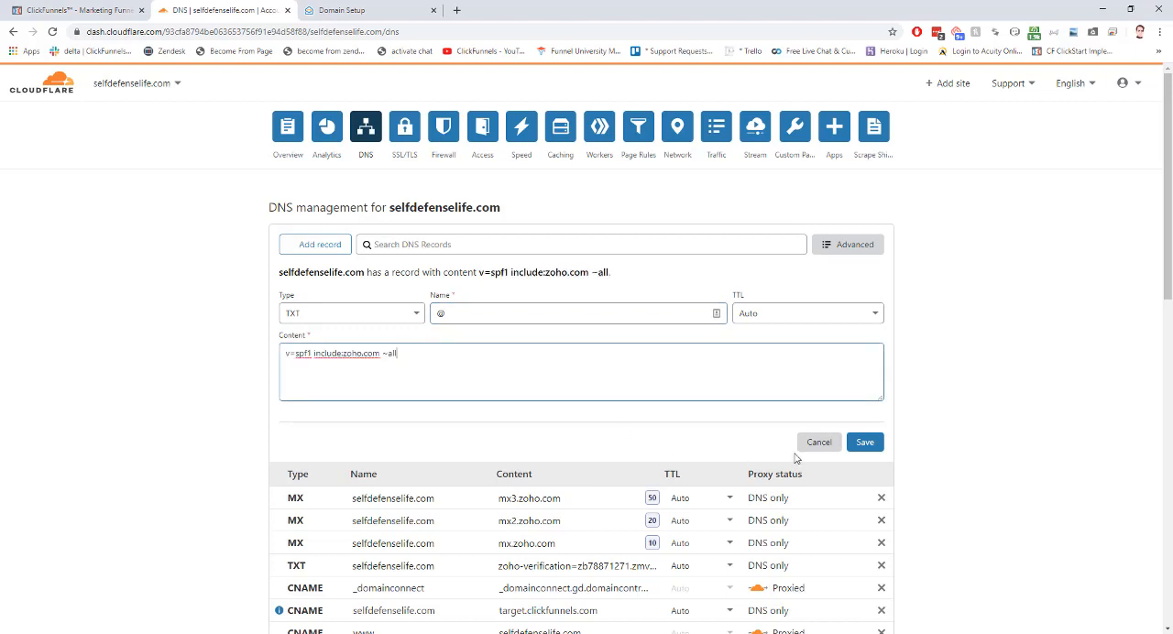
click(864, 442)
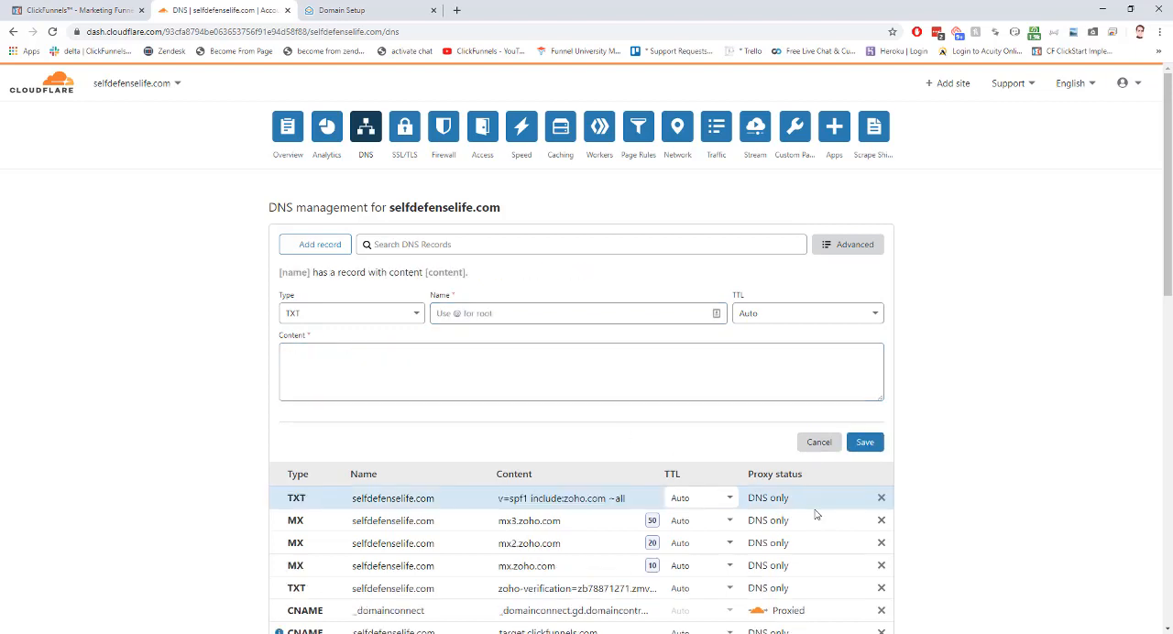
Return to the Zoho Mail domain setup, proceed to the DKIM configuration and open selfdefenselife.com for editing
click(403, 16)
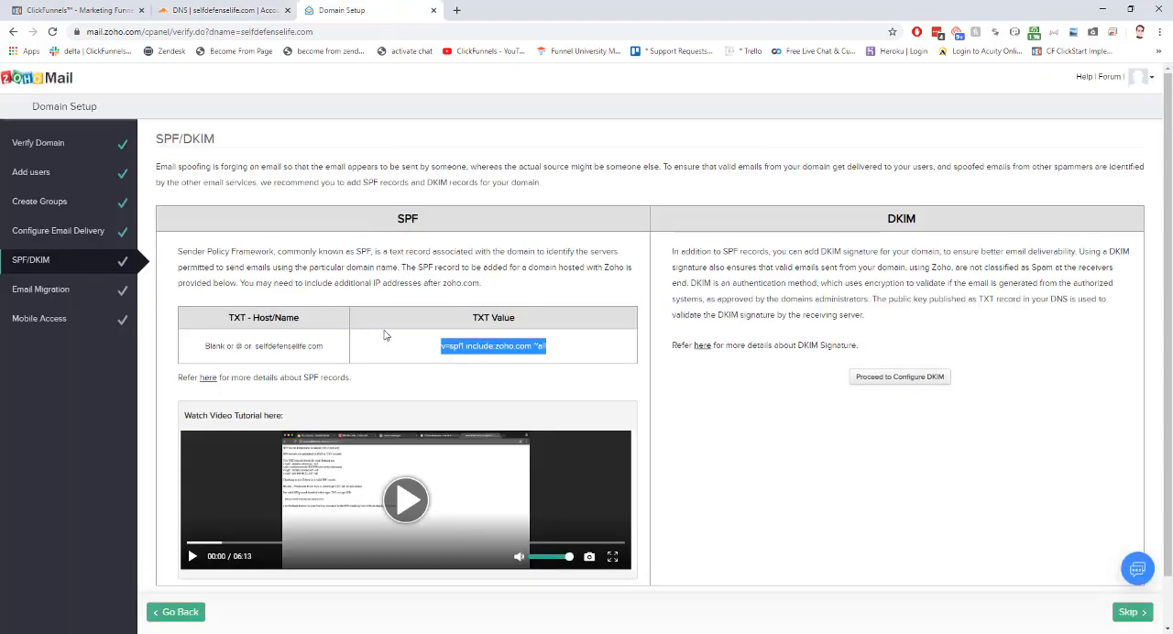
scroll(385, 335, down, 1)
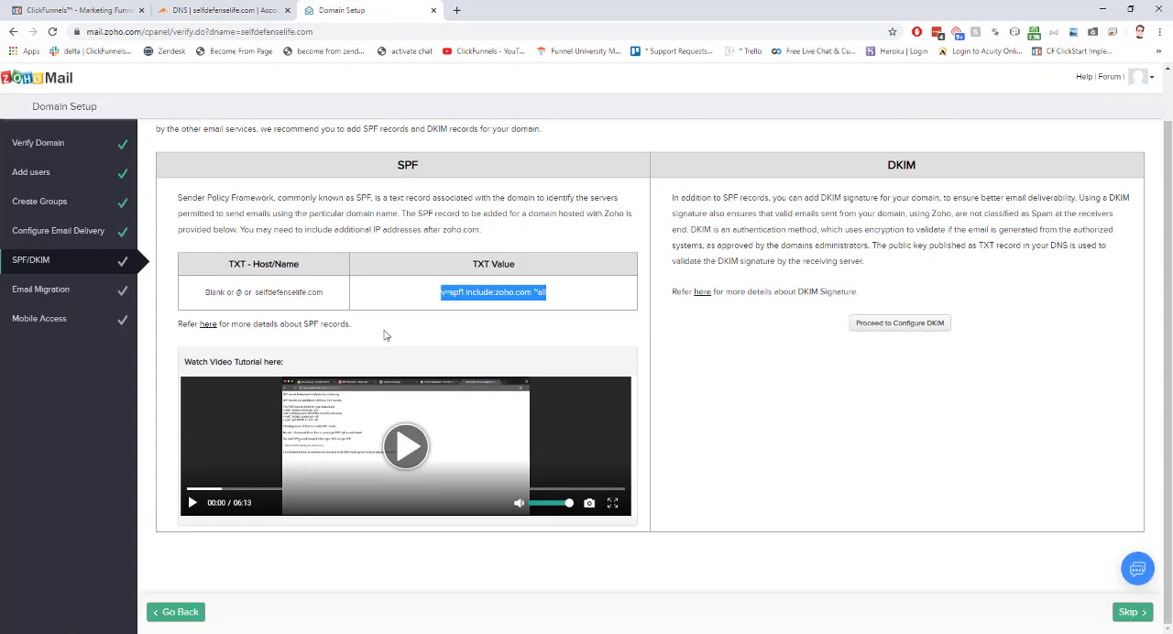
scroll(385, 335, up, 1)
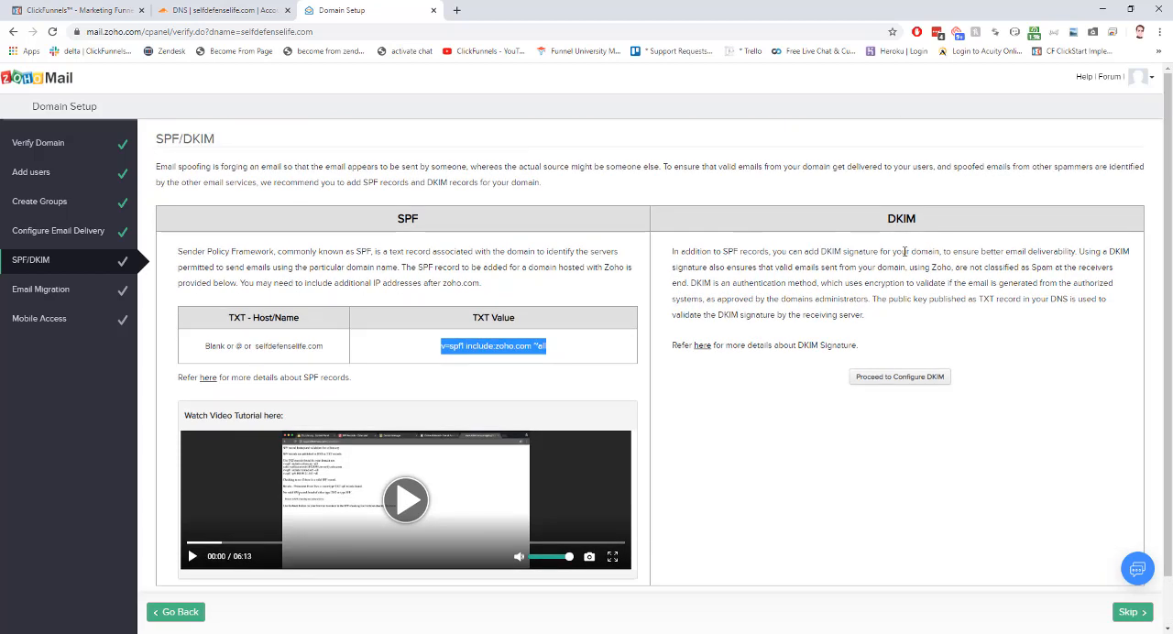
click(901, 377)
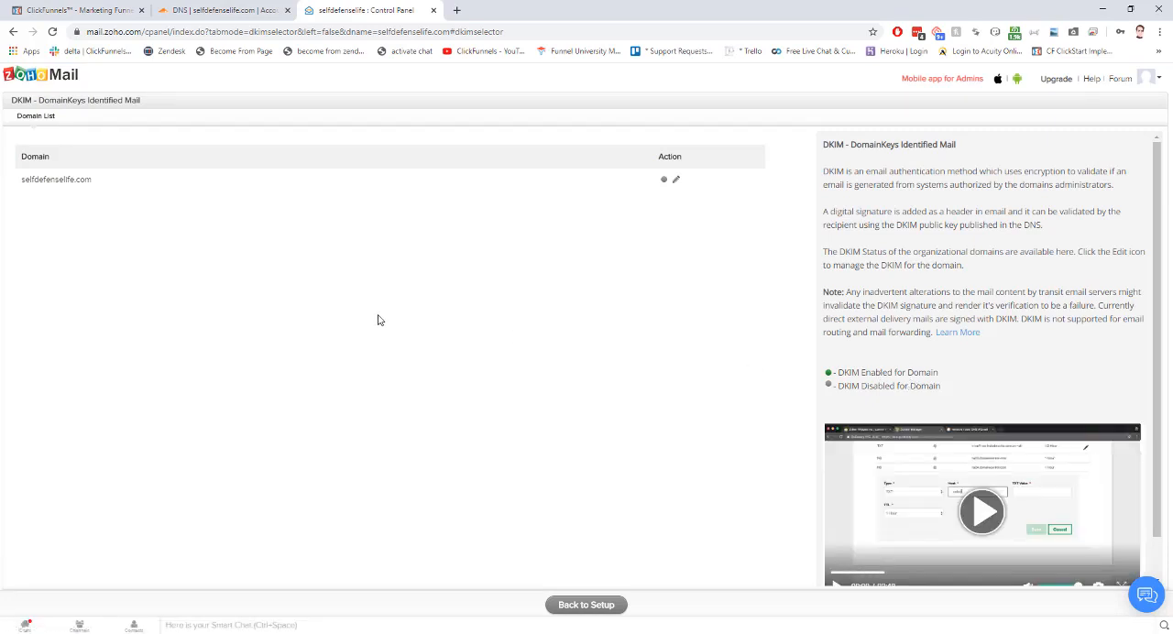
click(677, 182)
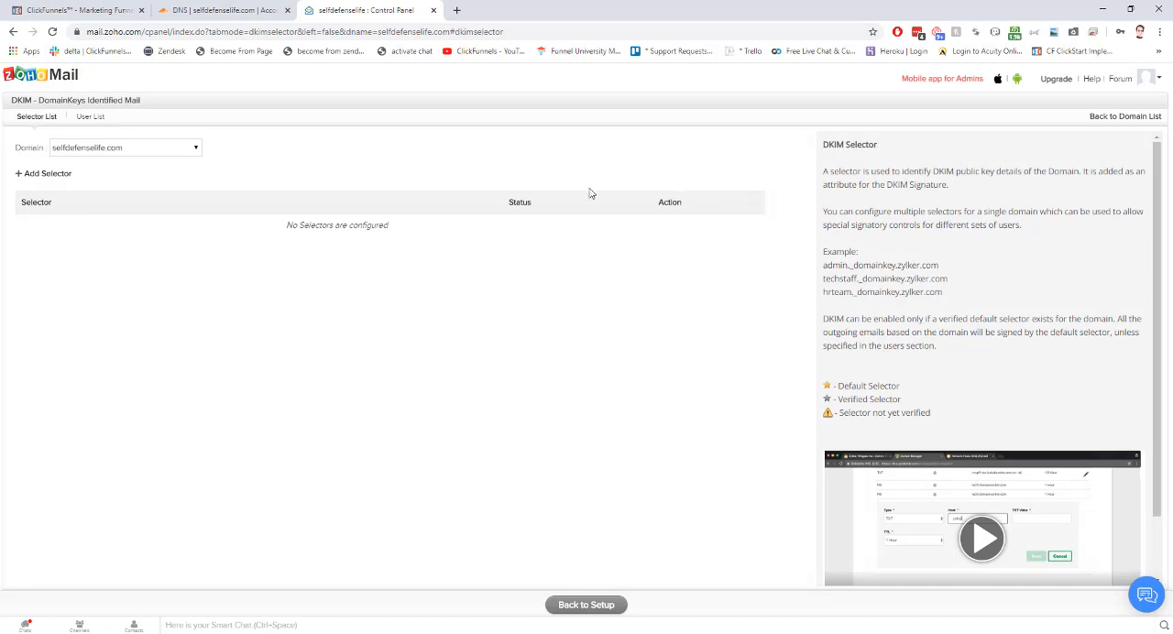
Add a new DKIM selector named dkimverf for selfdefenselife.com and save it
click(42, 174)
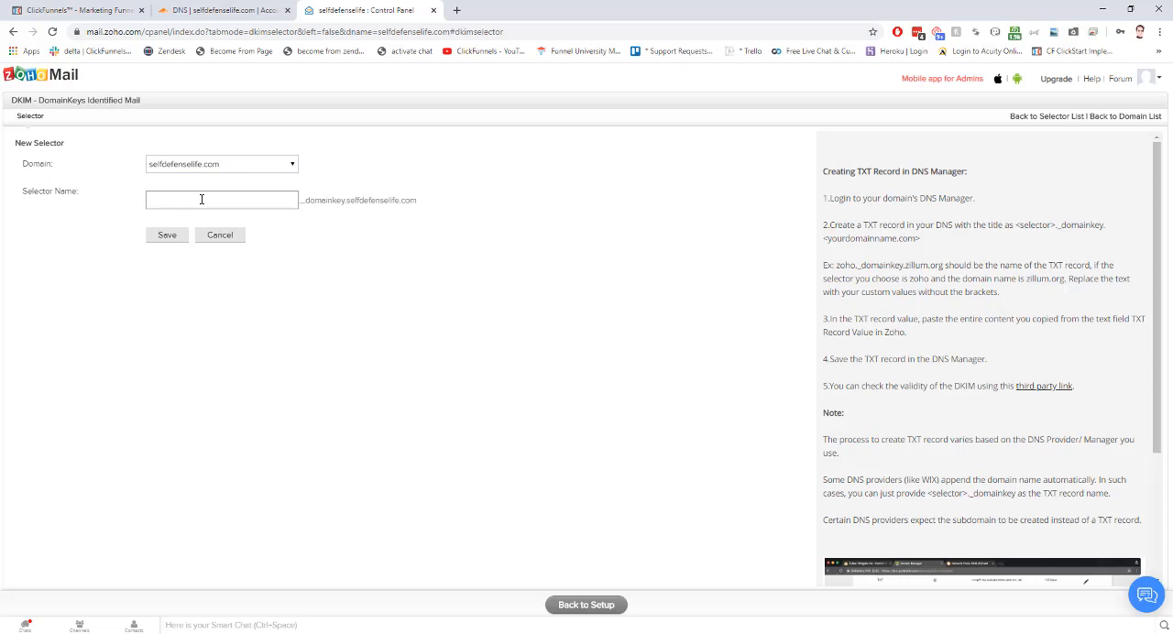
text(imverf)
click(174, 237)
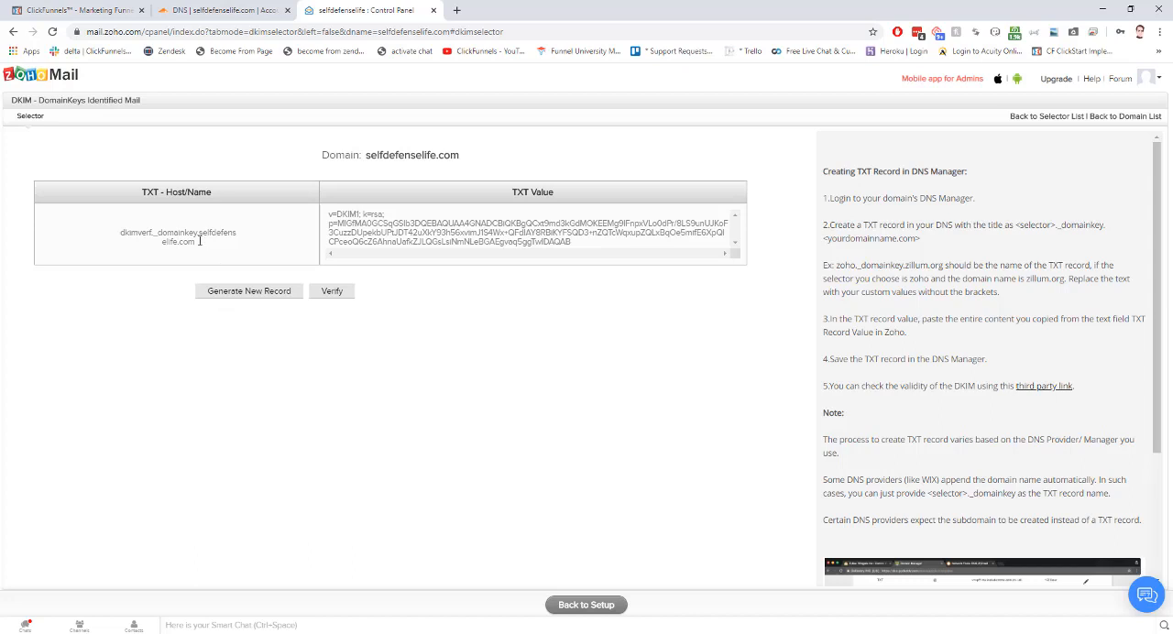
Copy the DKIM host name dkimverf._domainkey.selfdefenselife.com from Zoho and enter it as the name of a new TXT record in Cloudflare
drag(196, 243, 113, 236)
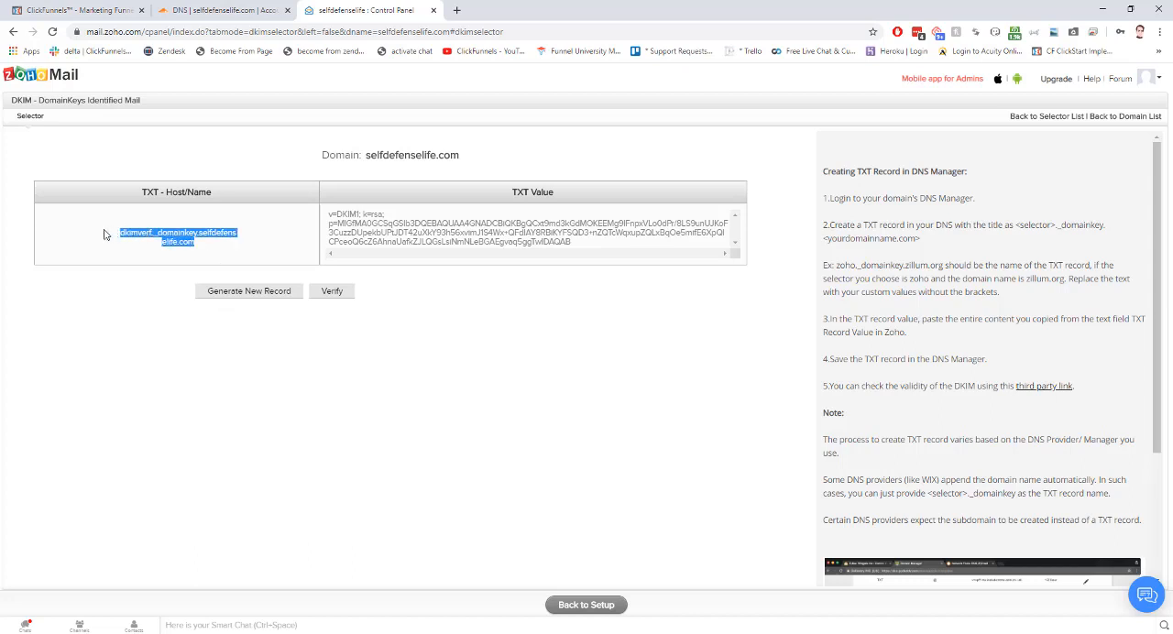
right_click(175, 232)
click(204, 242)
click(226, 11)
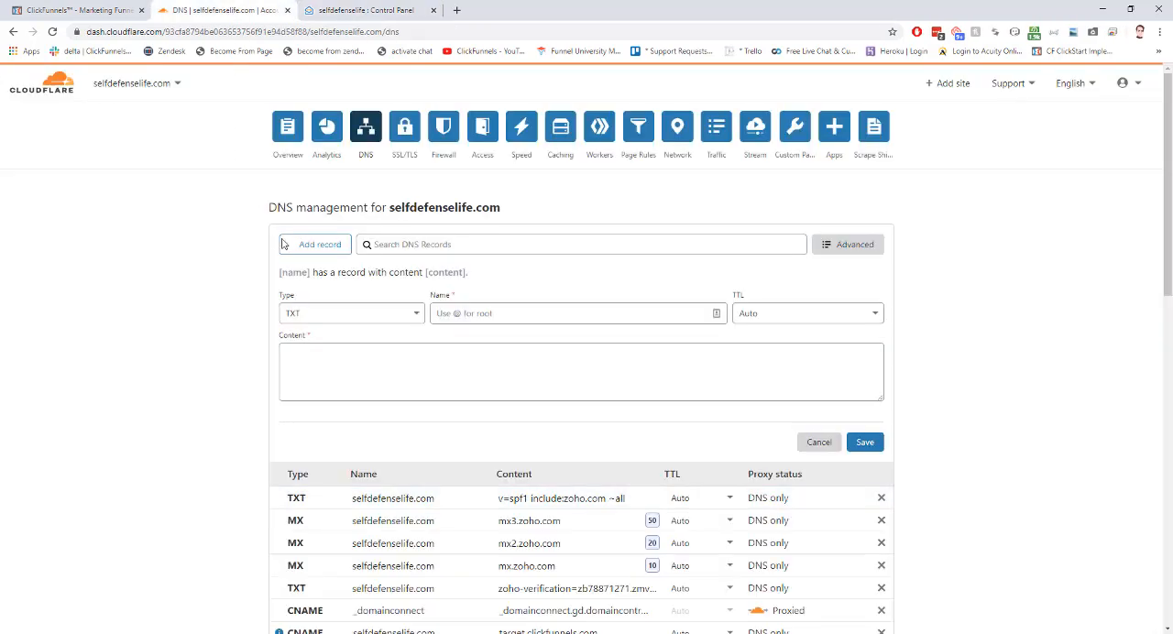
click(462, 316)
right_click(463, 322)
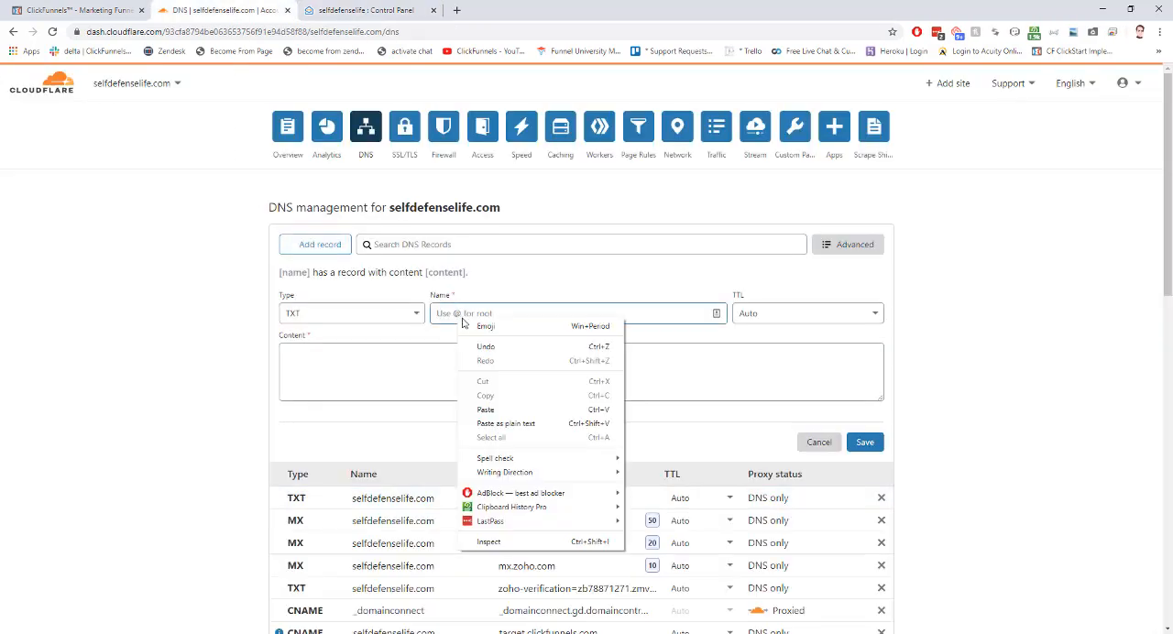
click(495, 411)
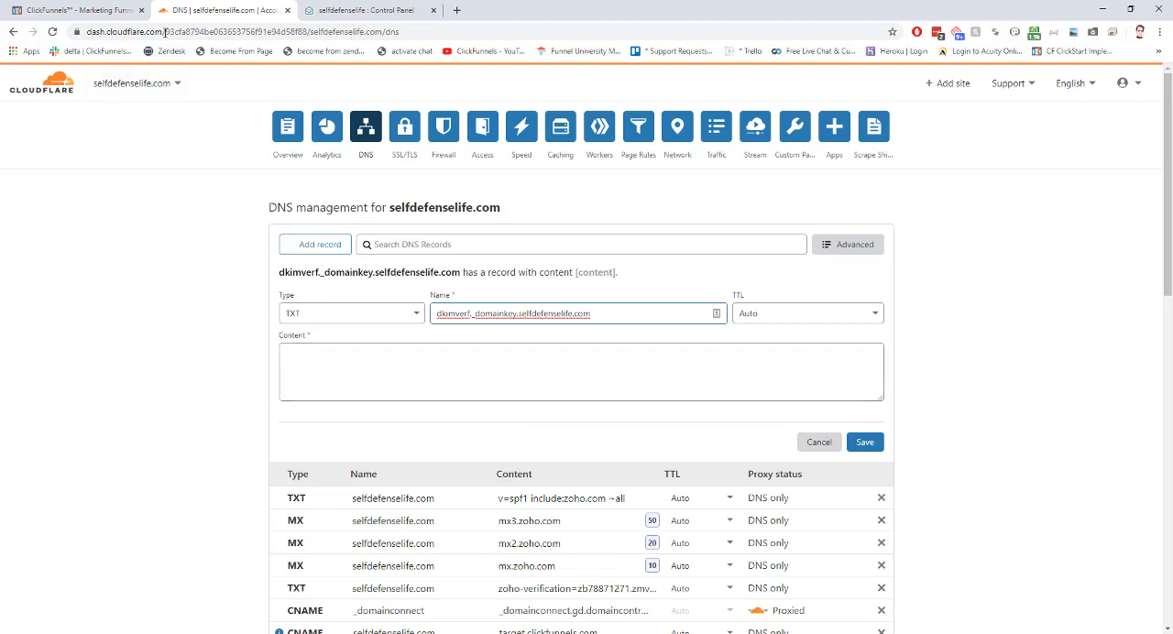
Copy the DKIM TXT value from Zoho into the content of the dkimverf._domainkey record in Cloudflare and save the record
click(335, 22)
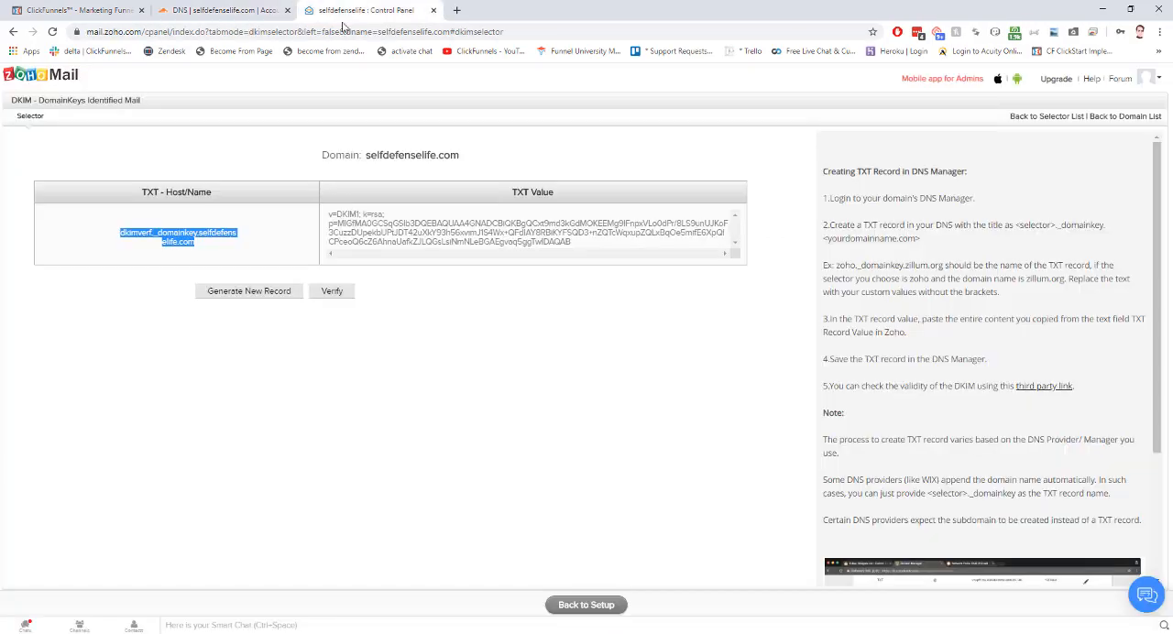
click(396, 229)
right_click(397, 229)
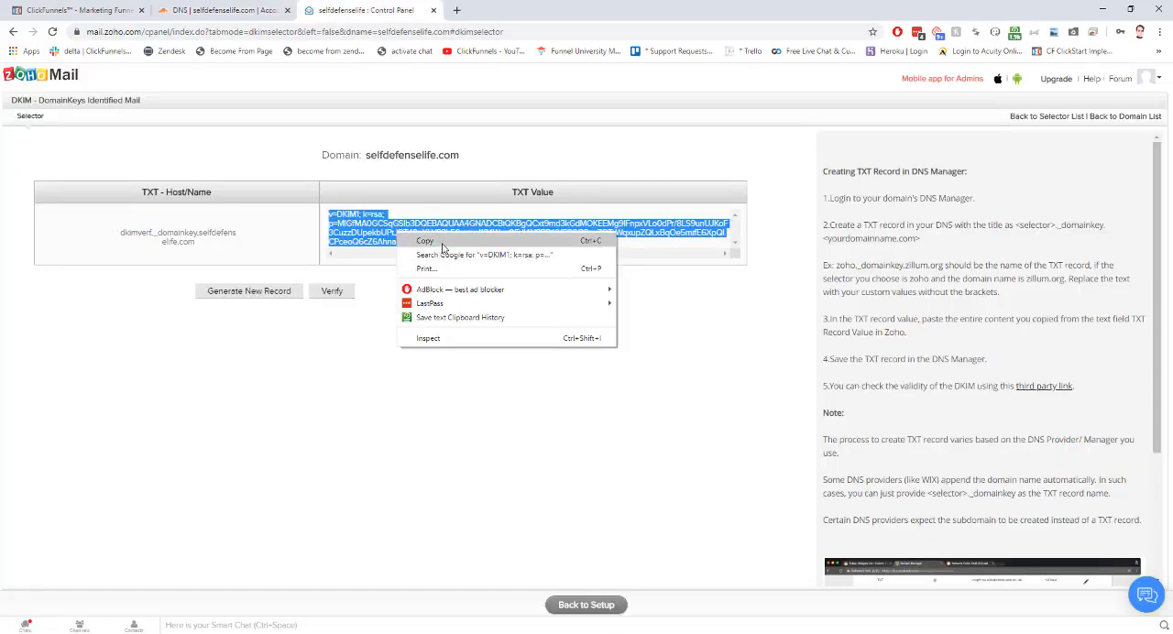
click(443, 241)
click(223, 10)
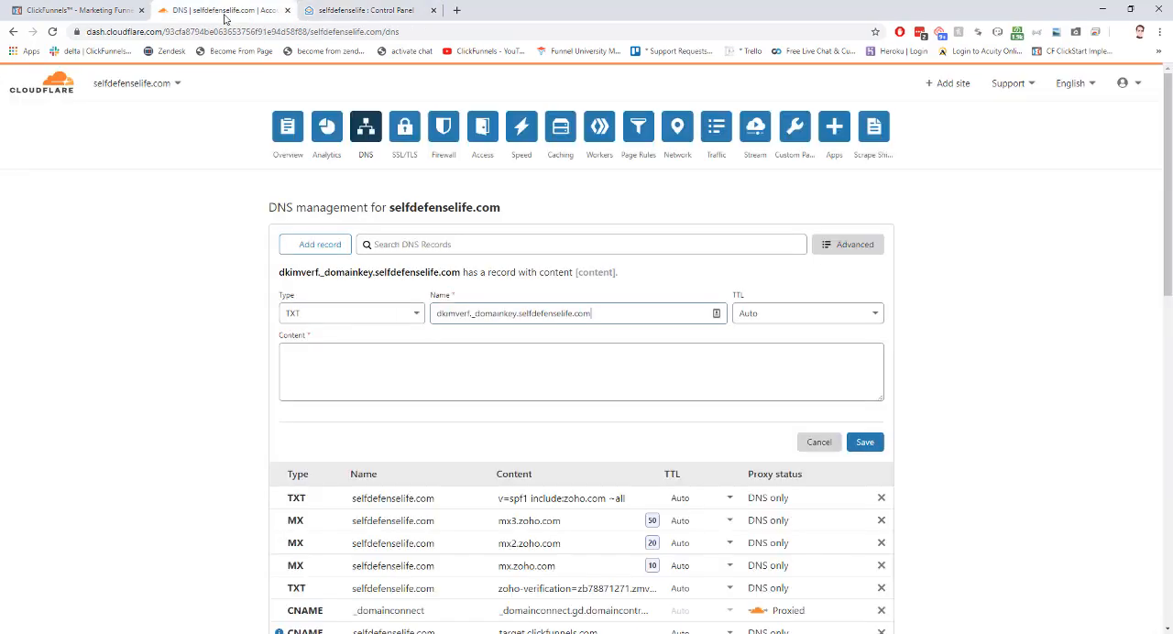
click(379, 360)
key(ctrl+v)
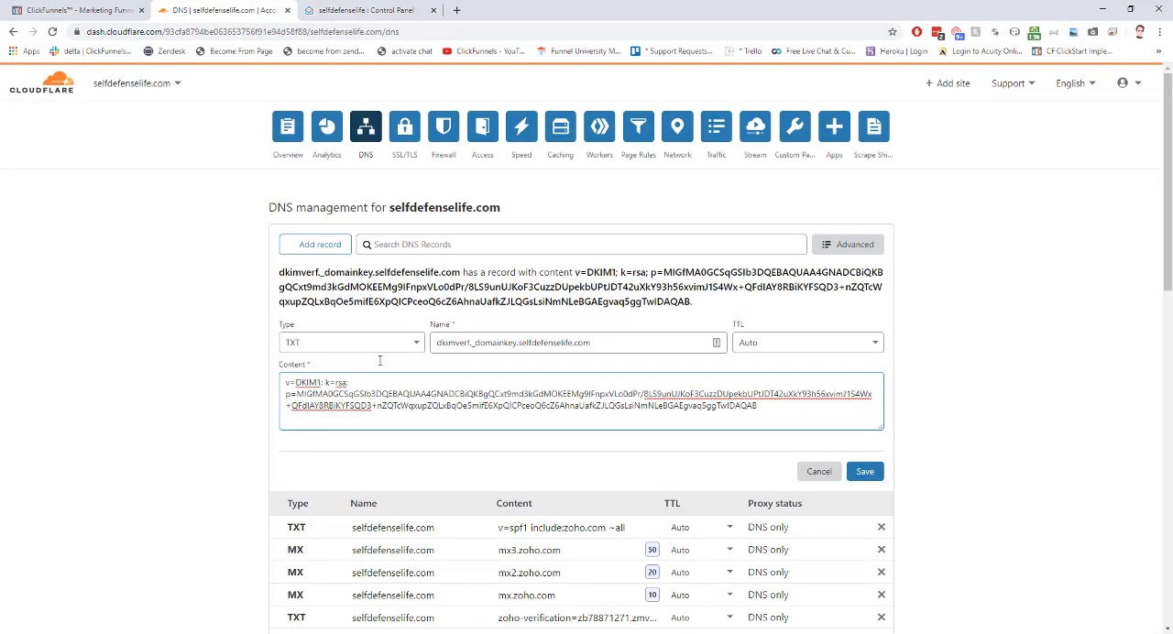
click(866, 471)
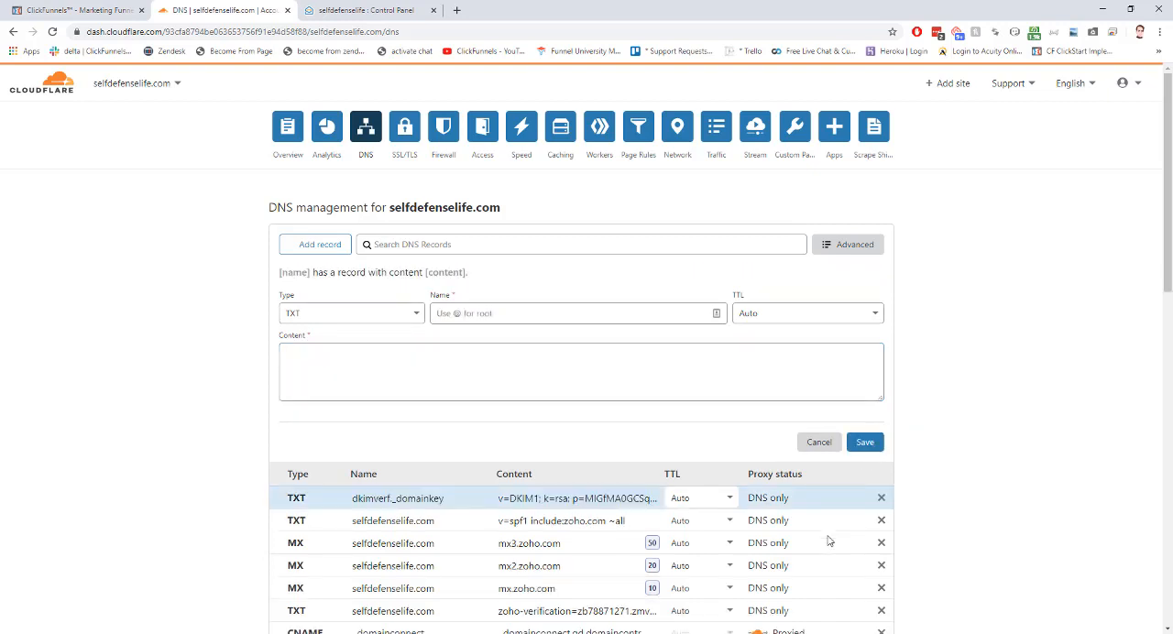
Switch back to Zoho Mail, verify the DKIM record for the domain and return to the domain setup
click(326, 11)
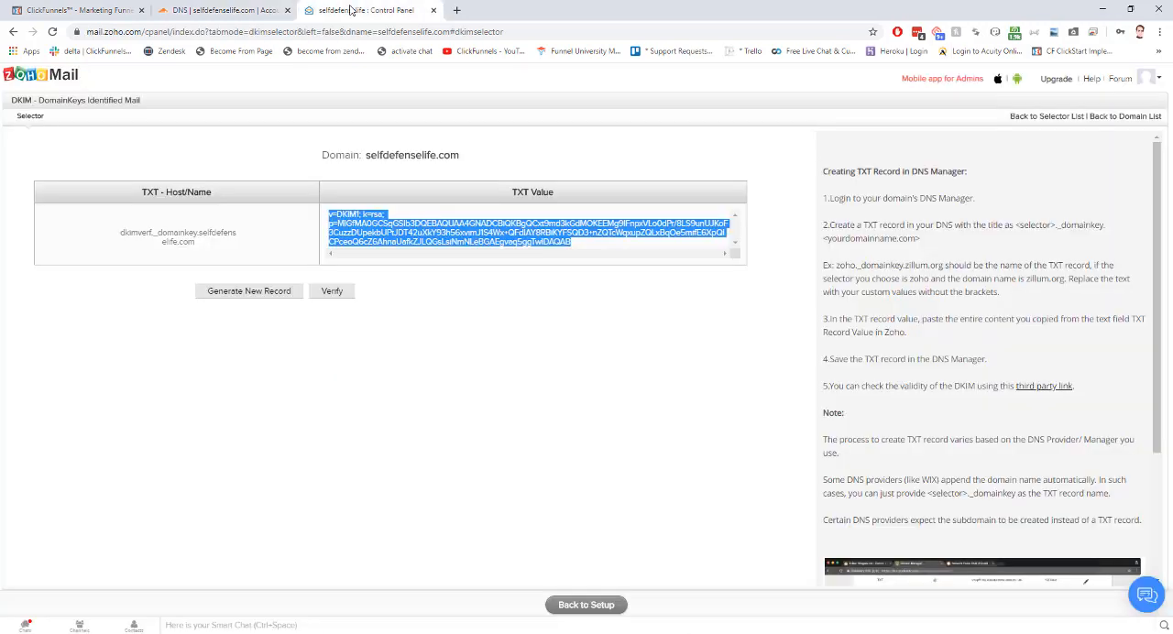
click(335, 291)
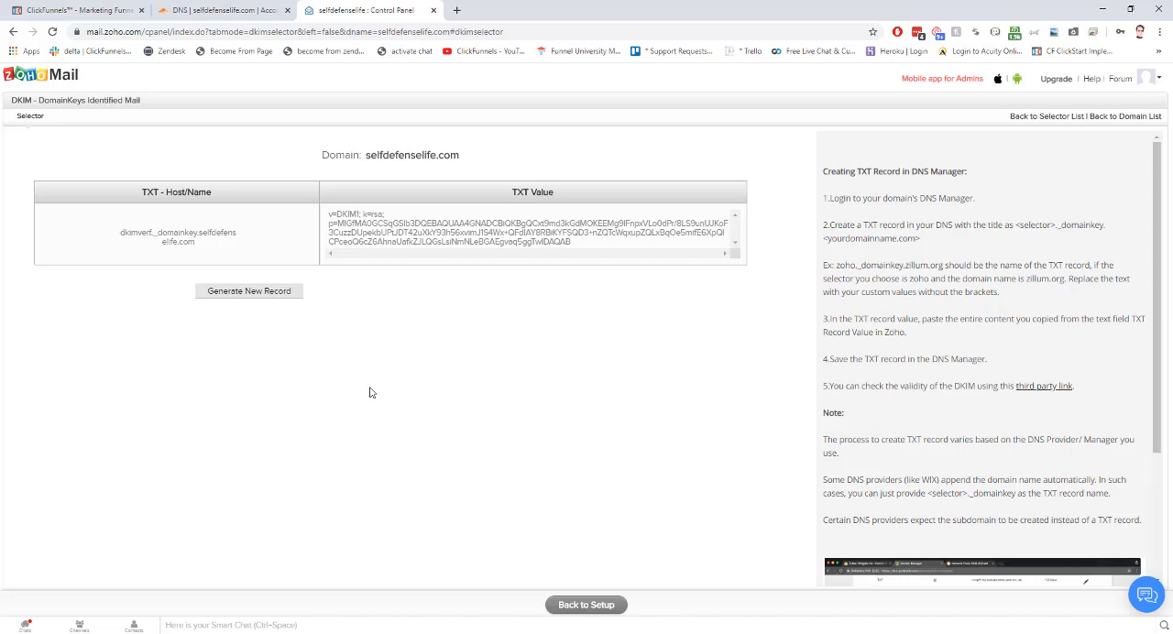
scroll(951, 433, down, 2)
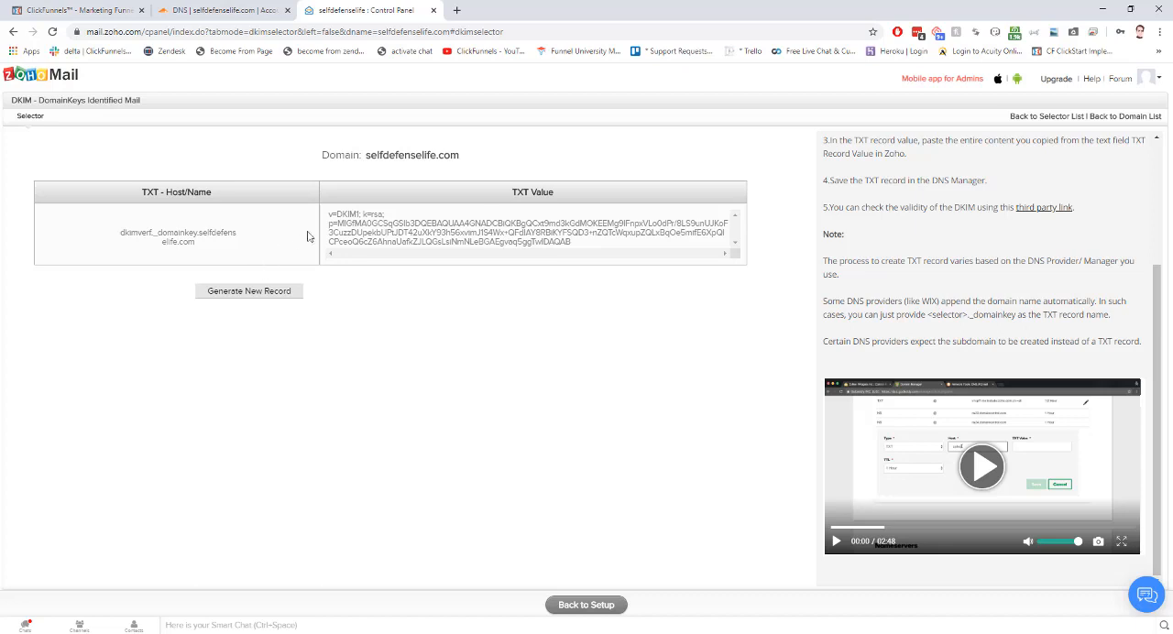
scroll(1087, 312, up, 2)
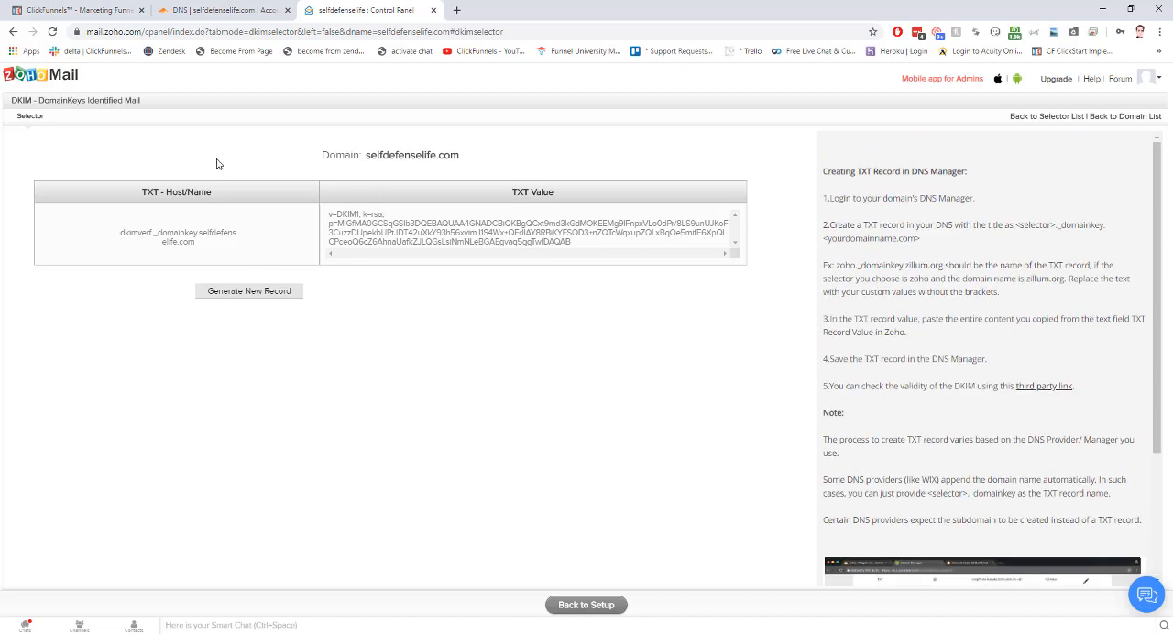
click(587, 605)
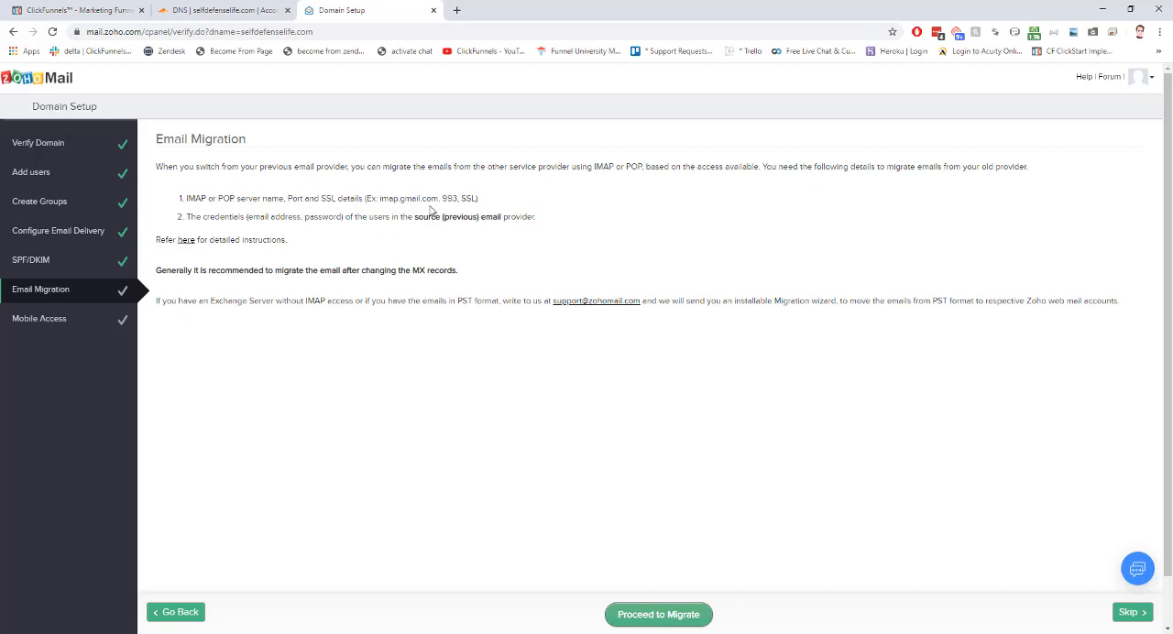
Skip the Email Migration and Mobile Access stages to finish the domain setup
click(1127, 615)
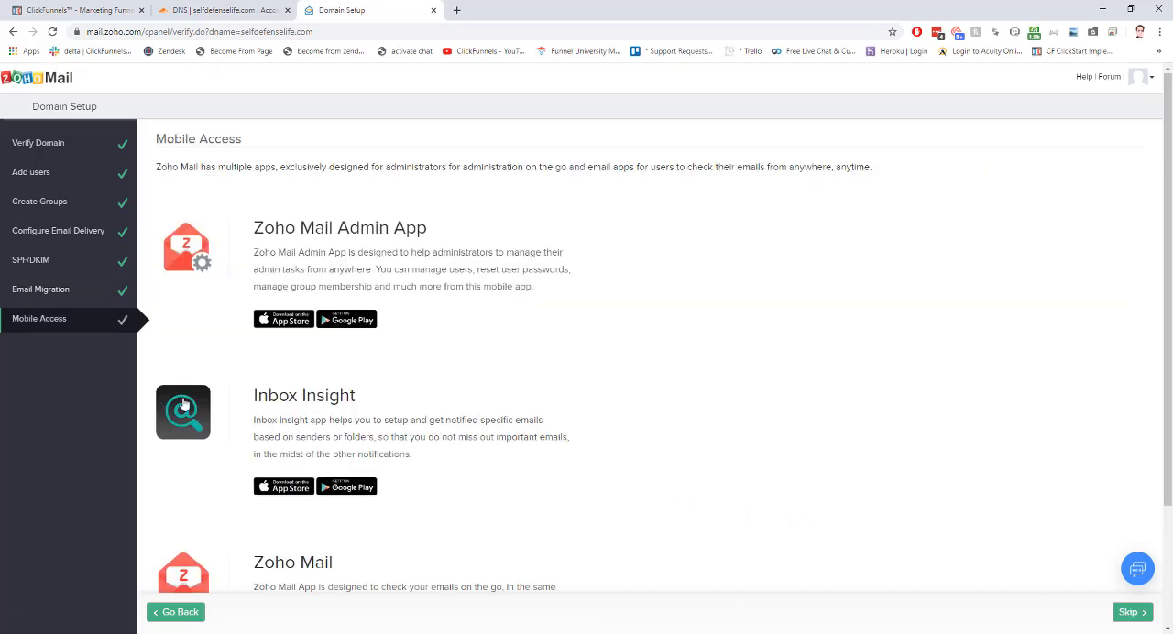
scroll(317, 328, down, 2)
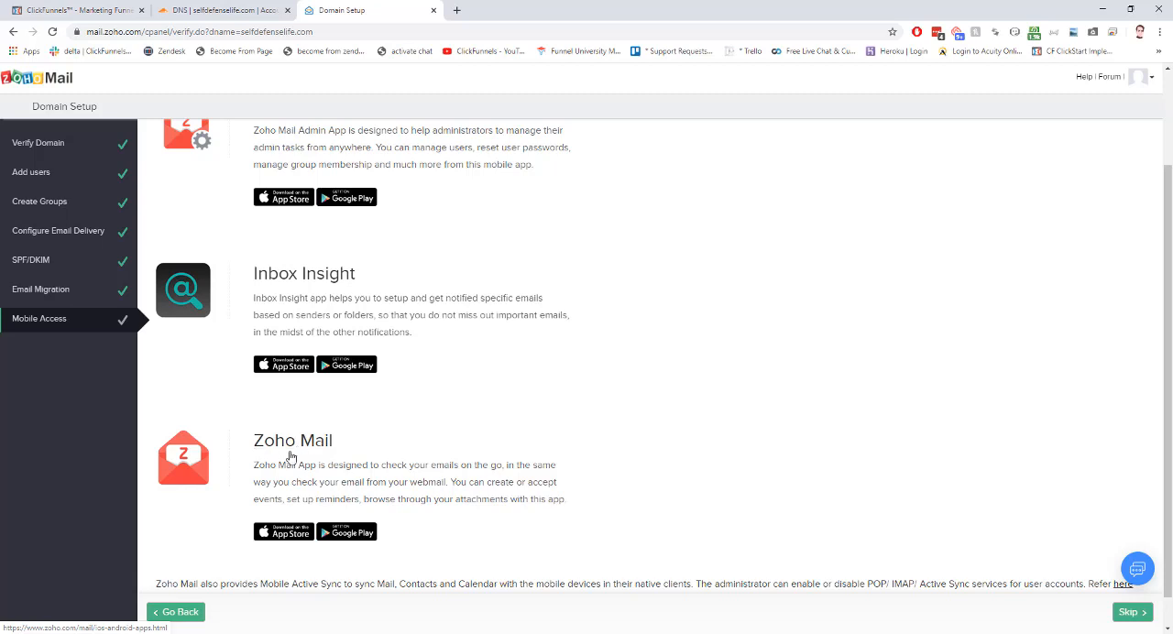
scroll(450, 449, down, 1)
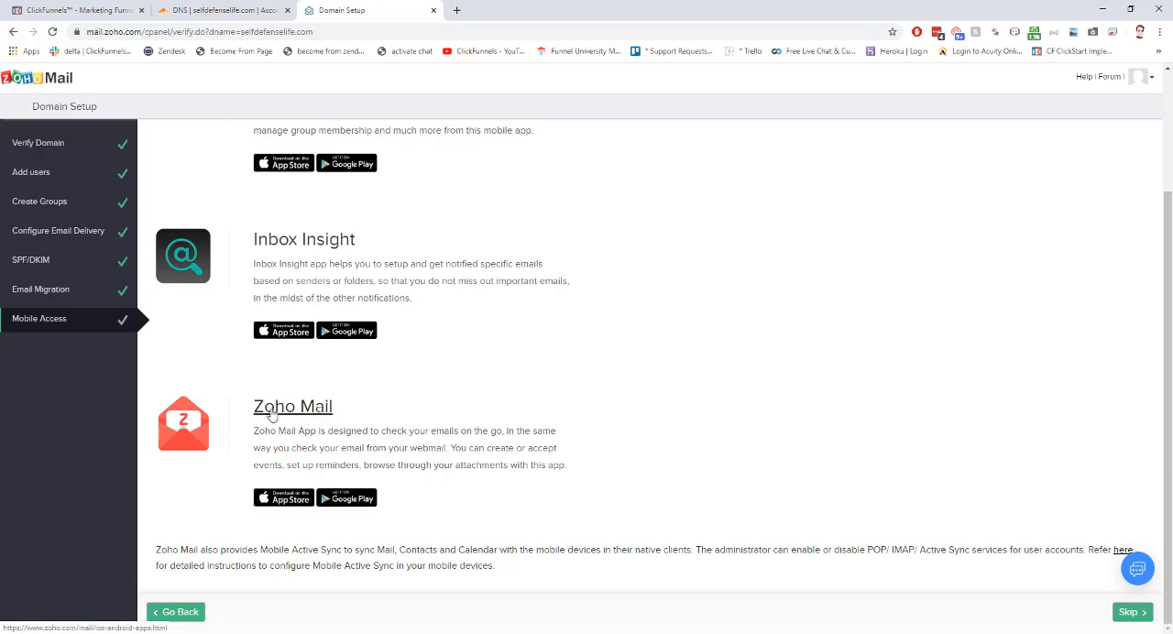
click(1124, 613)
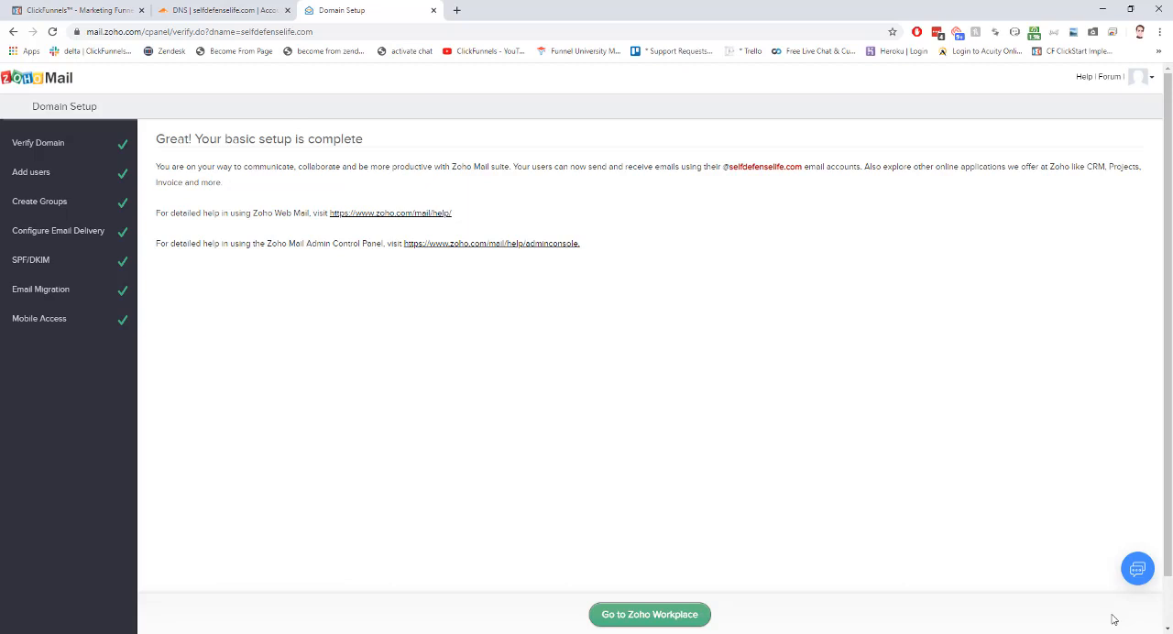
Go to Zoho Workplace, postpone the plan upgrade and open the Mail inbox, skipping the welcome tour
click(649, 615)
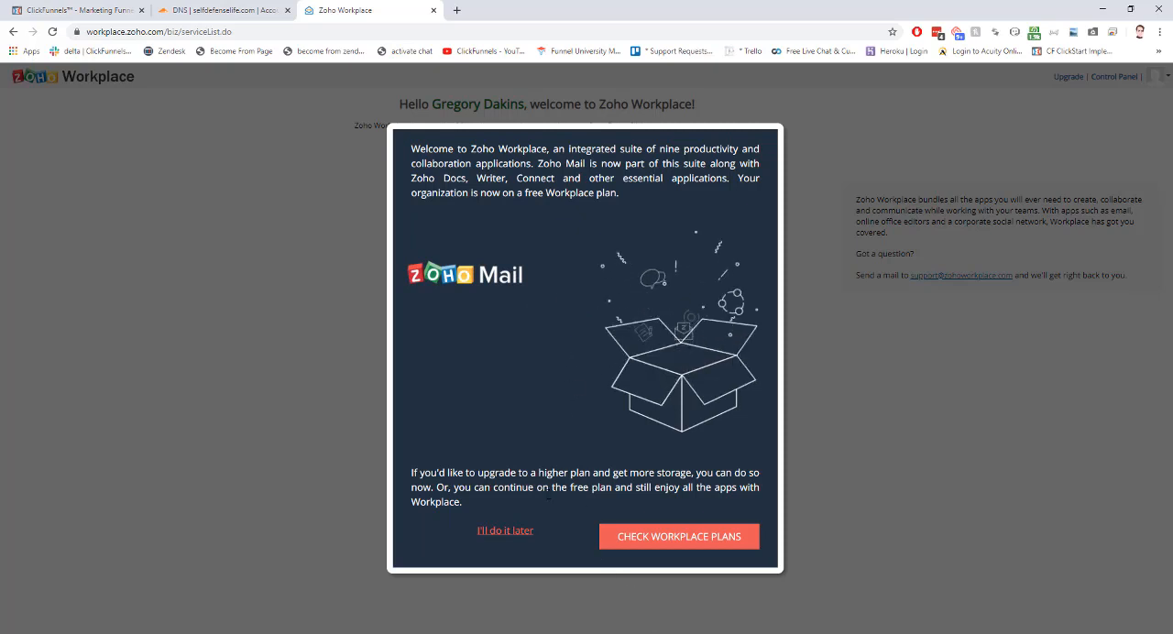
click(495, 530)
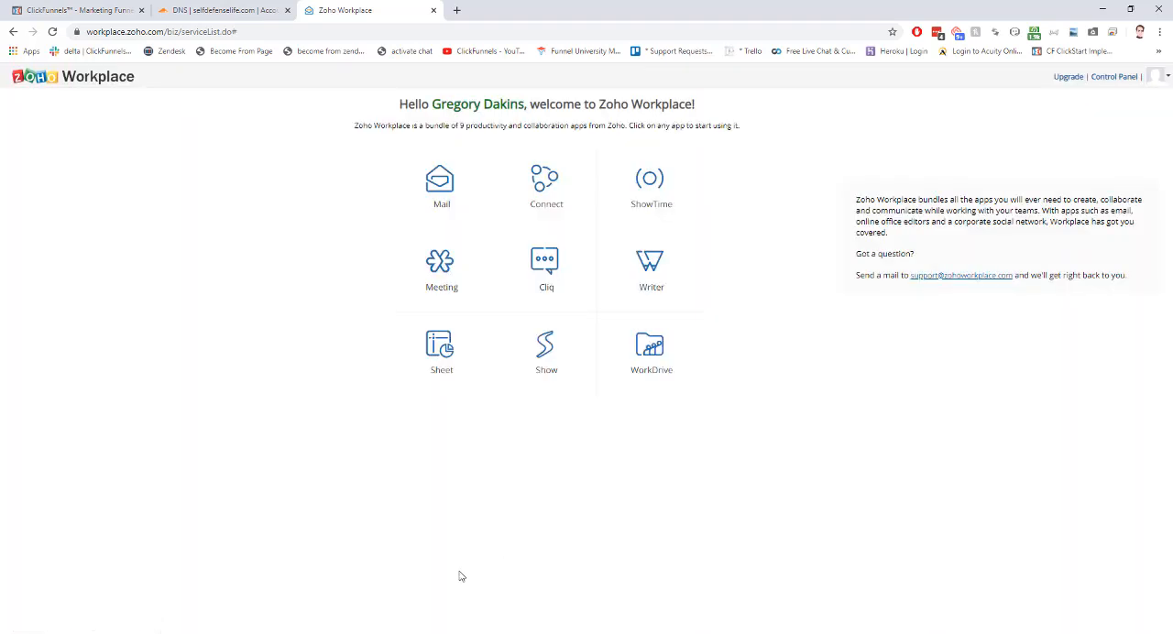
click(442, 201)
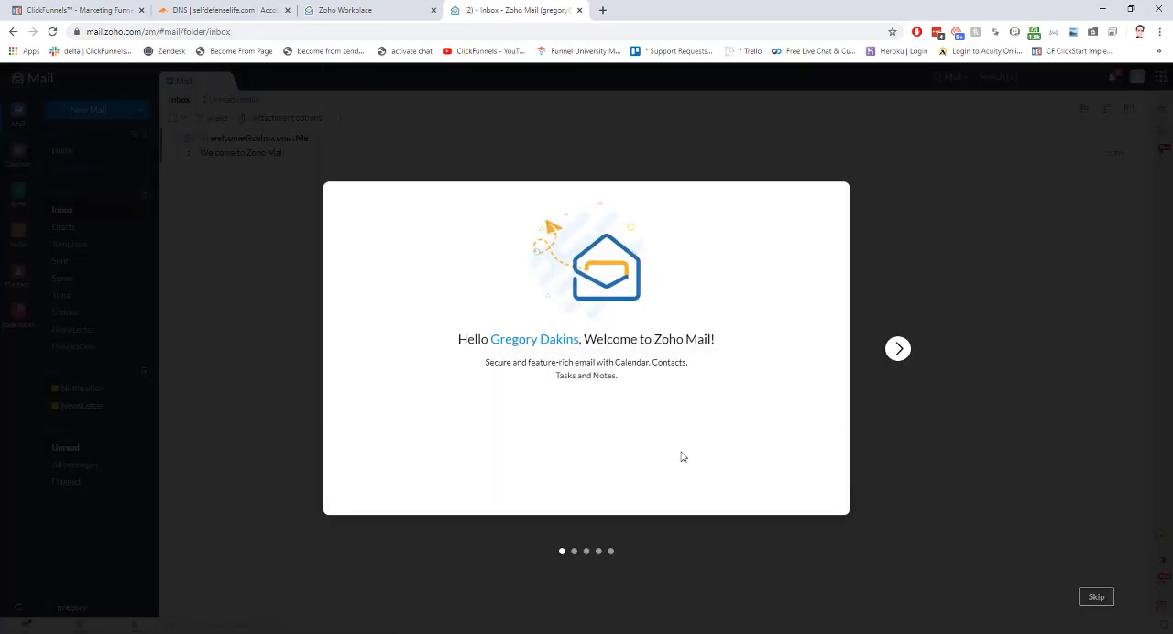
click(1093, 600)
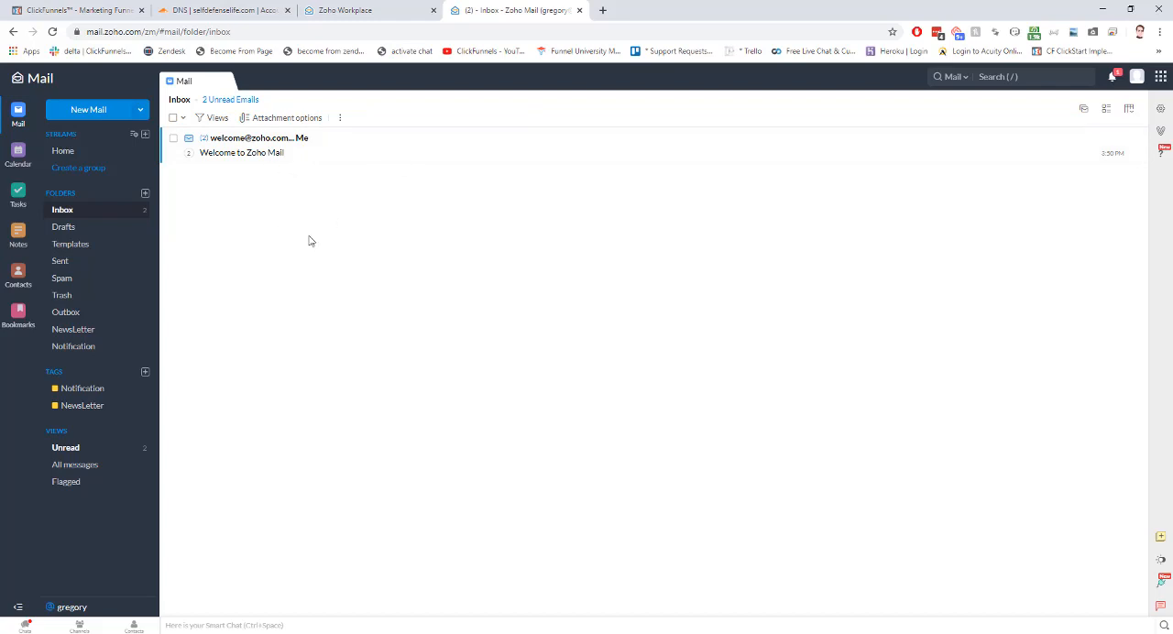
Open a blank new email to view the sender address, and return to the inbox by loading mail.zoho.com
click(96, 111)
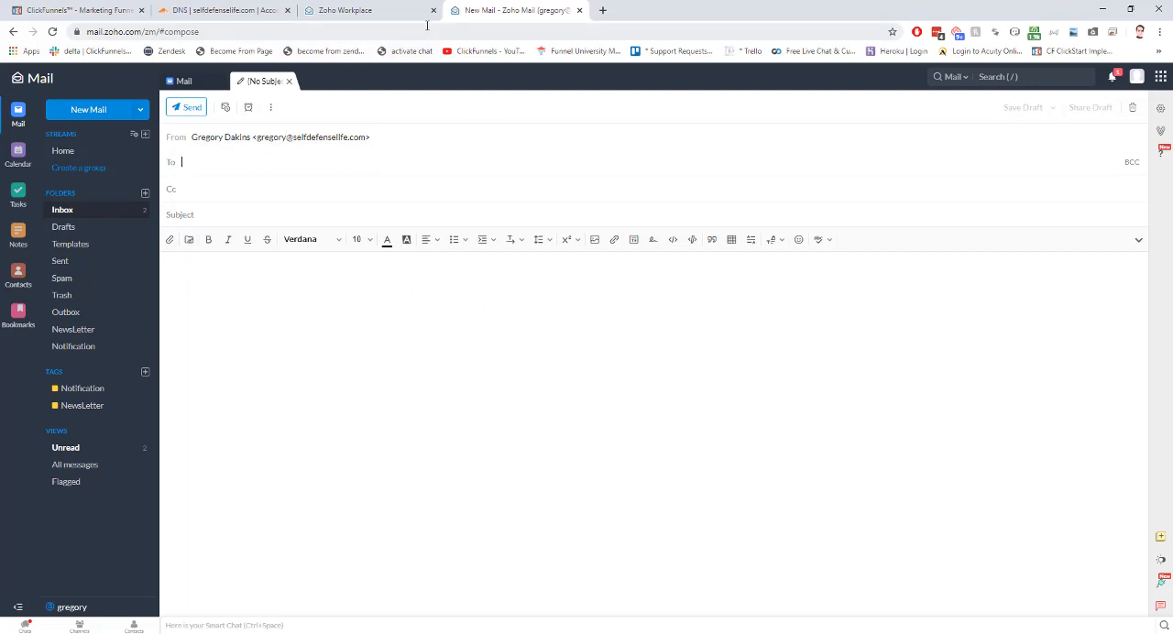
click(437, 30)
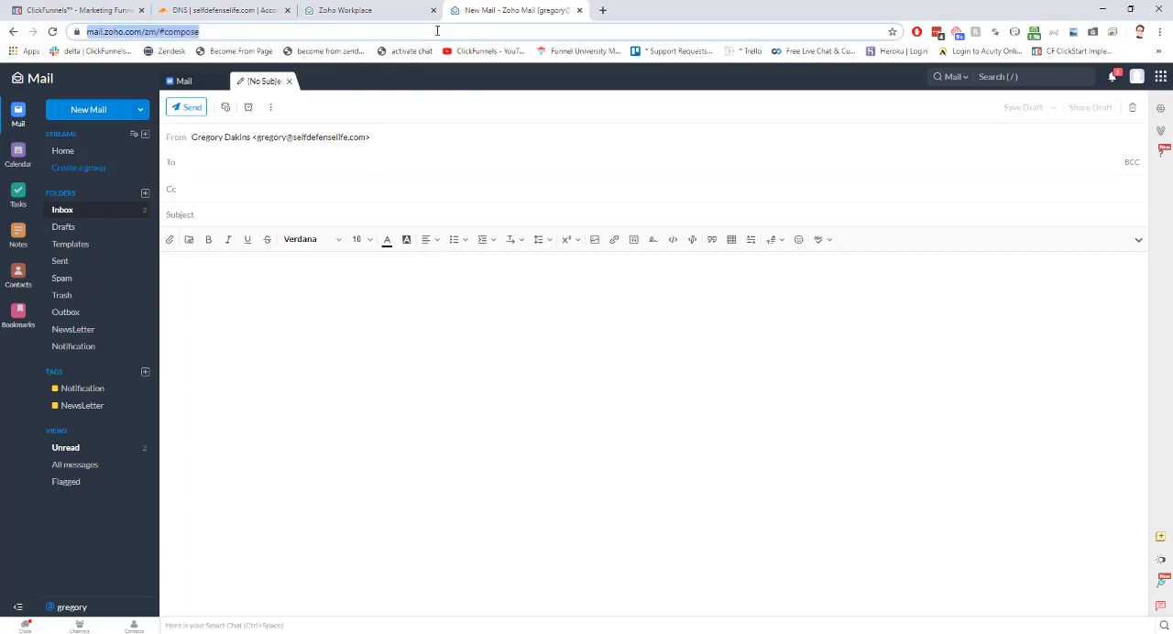
text(mail.zoho.com)
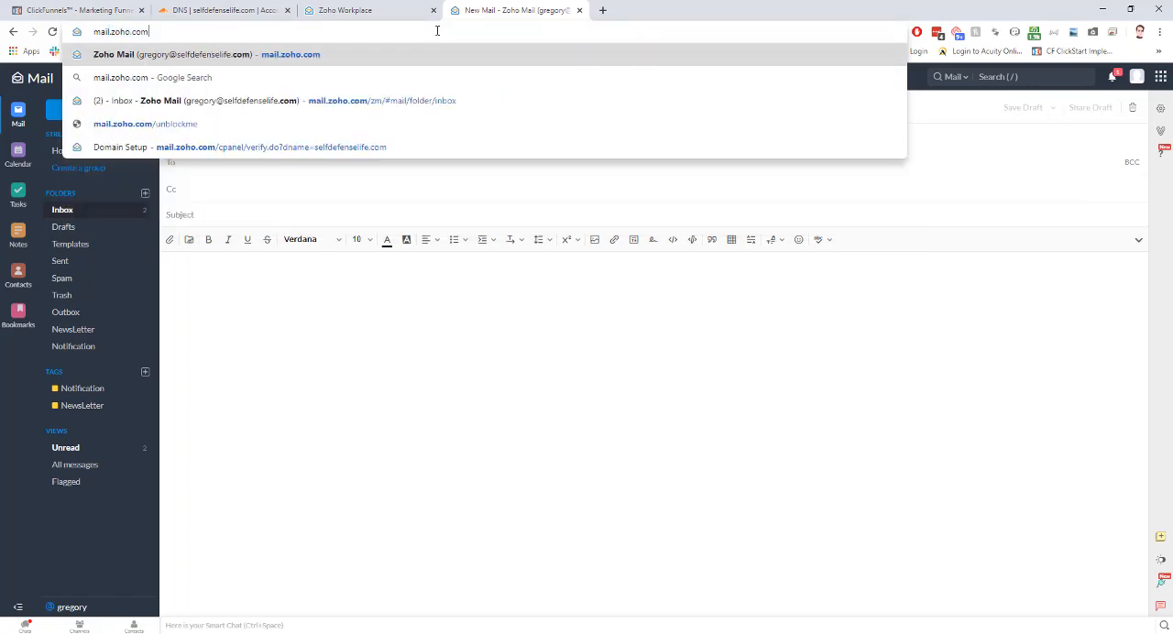
key(Return)
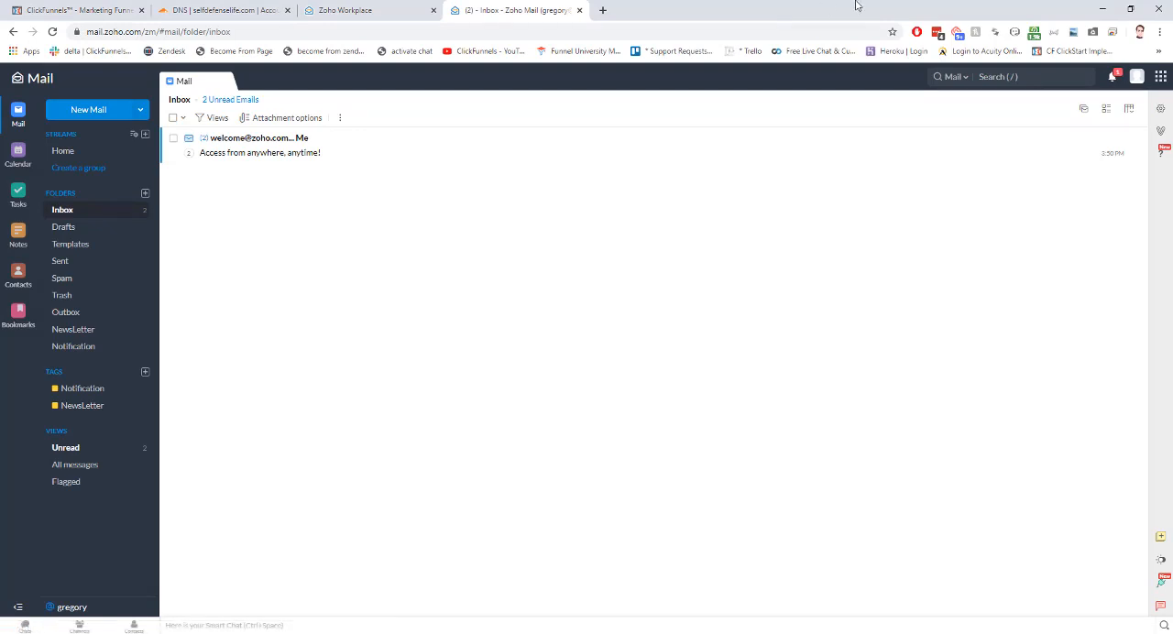
Sign out of the Zoho account, load mail.zoho.com again and open its login page
click(1138, 78)
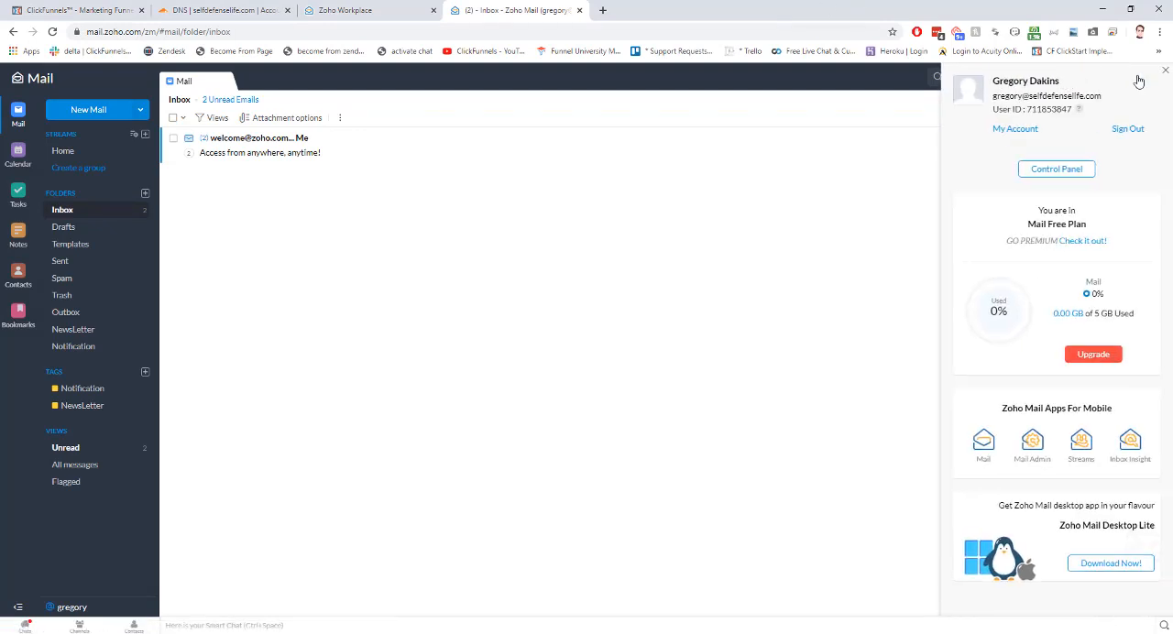
click(1117, 131)
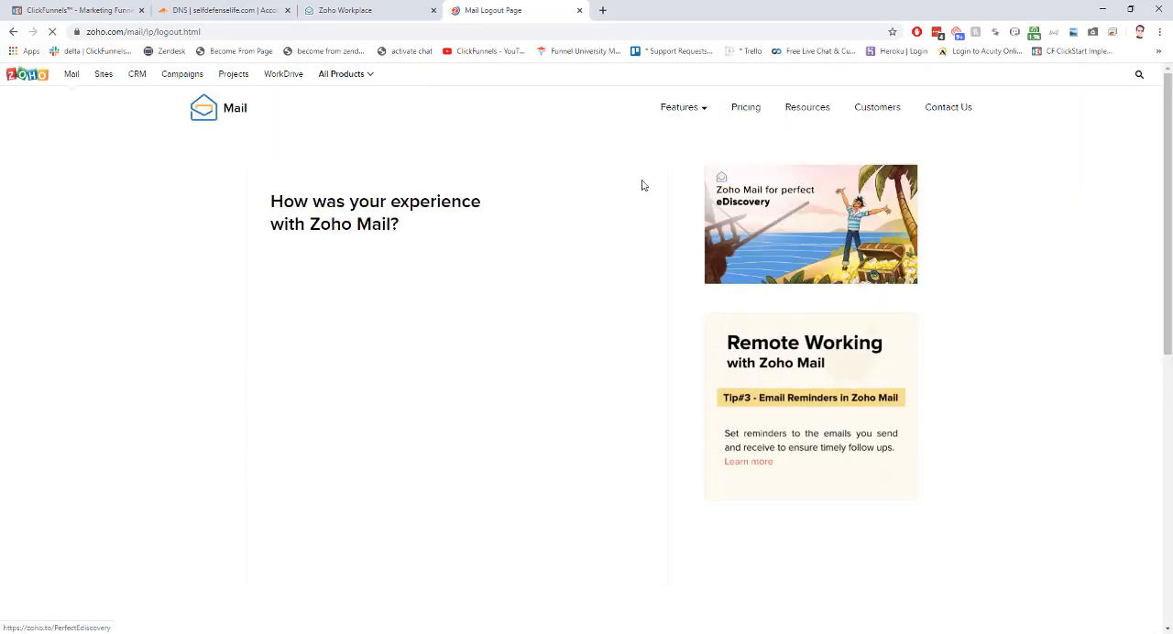
click(480, 31)
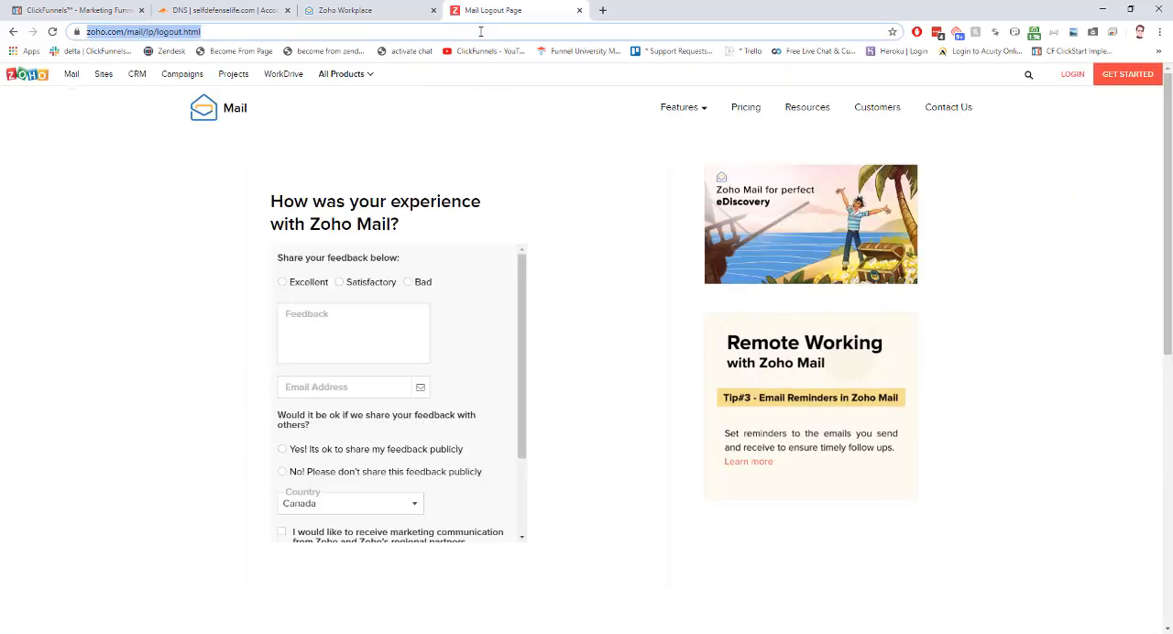
text(mail.zoho.com)
key(Return)
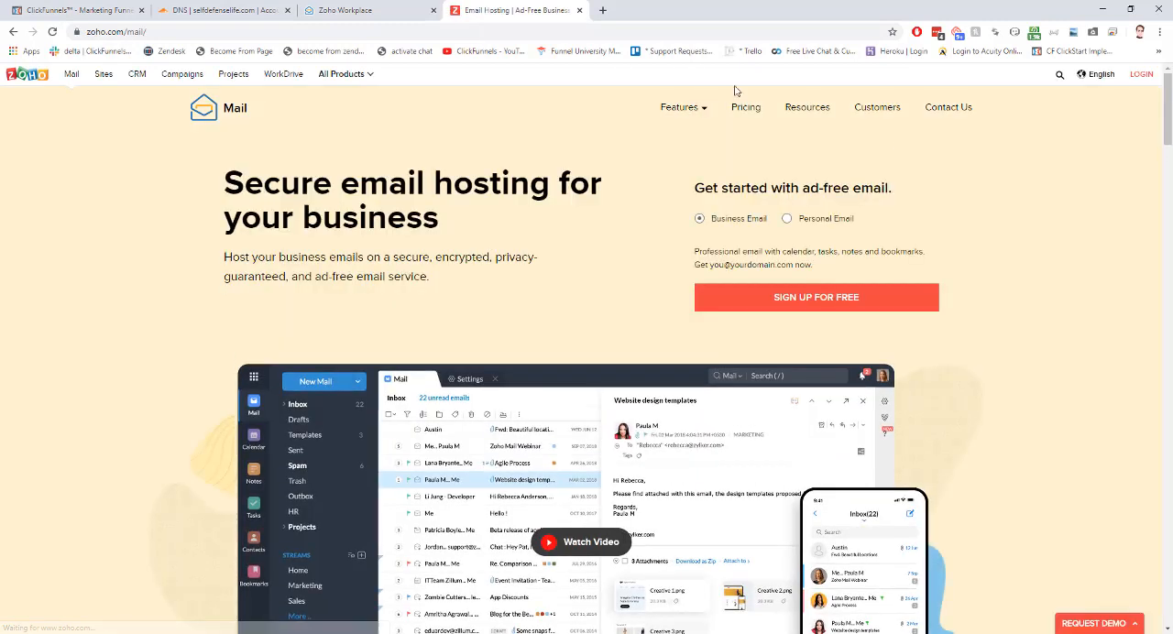
click(1141, 77)
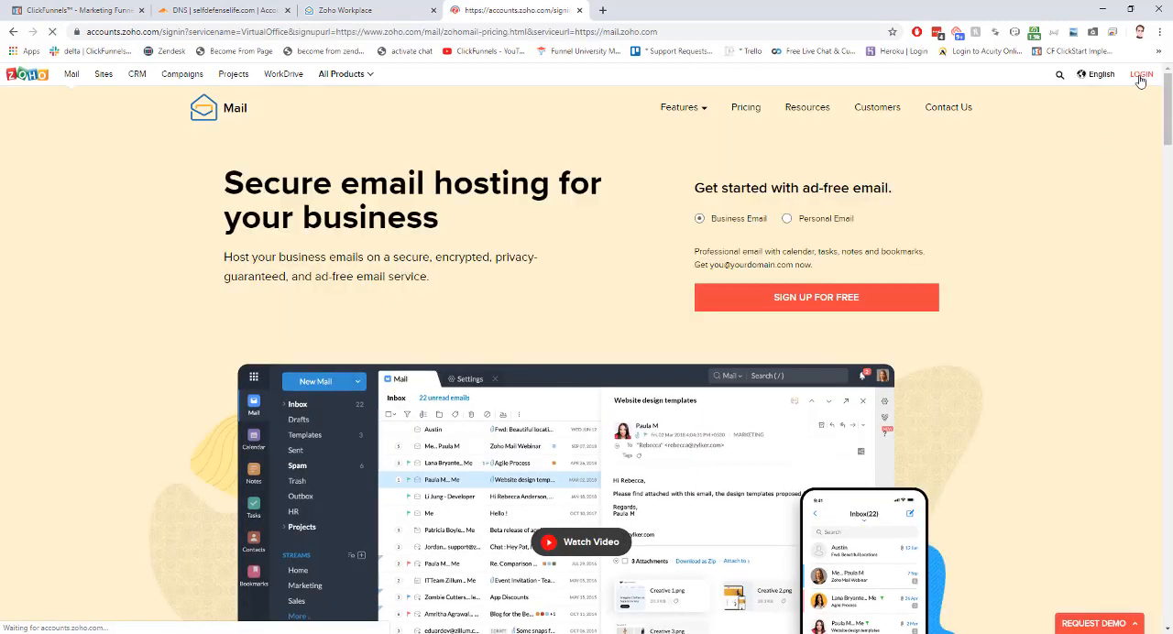